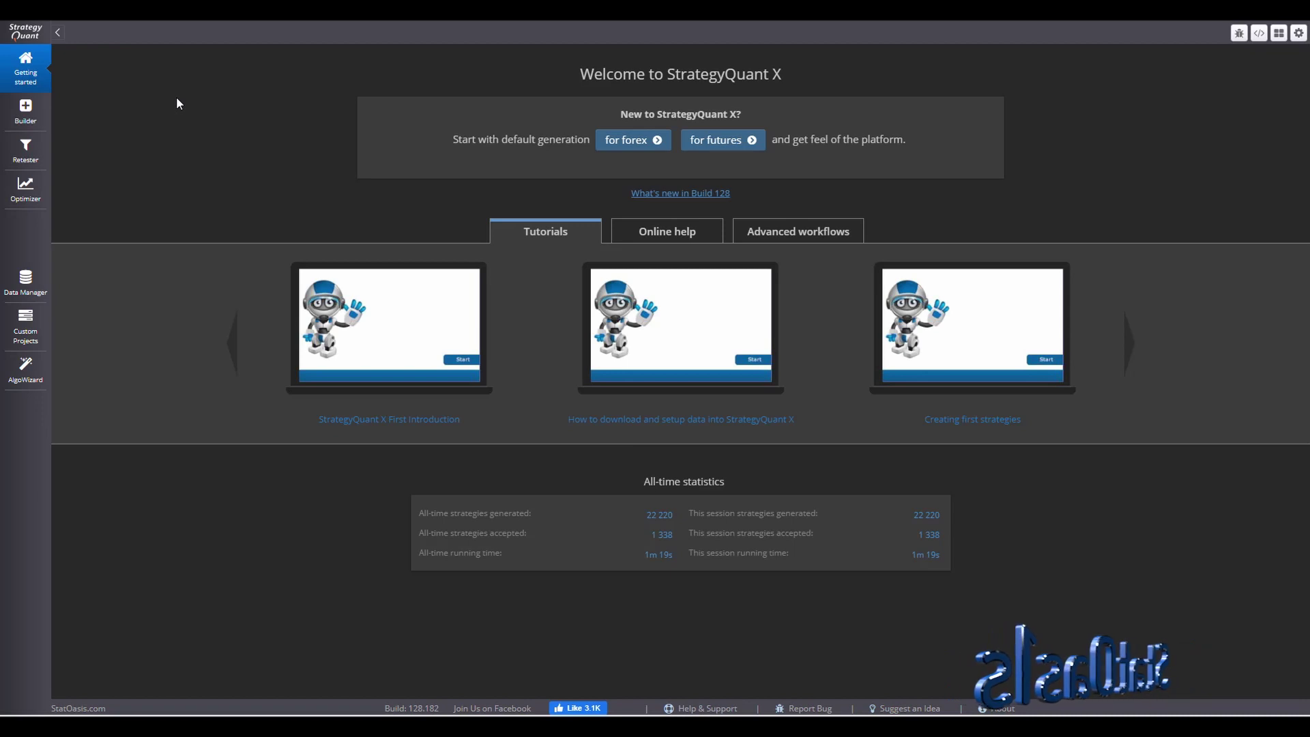
Switch from AlgoWizard to the Builder and apply the Mean reversal predefined configuration
left_click(25, 368)
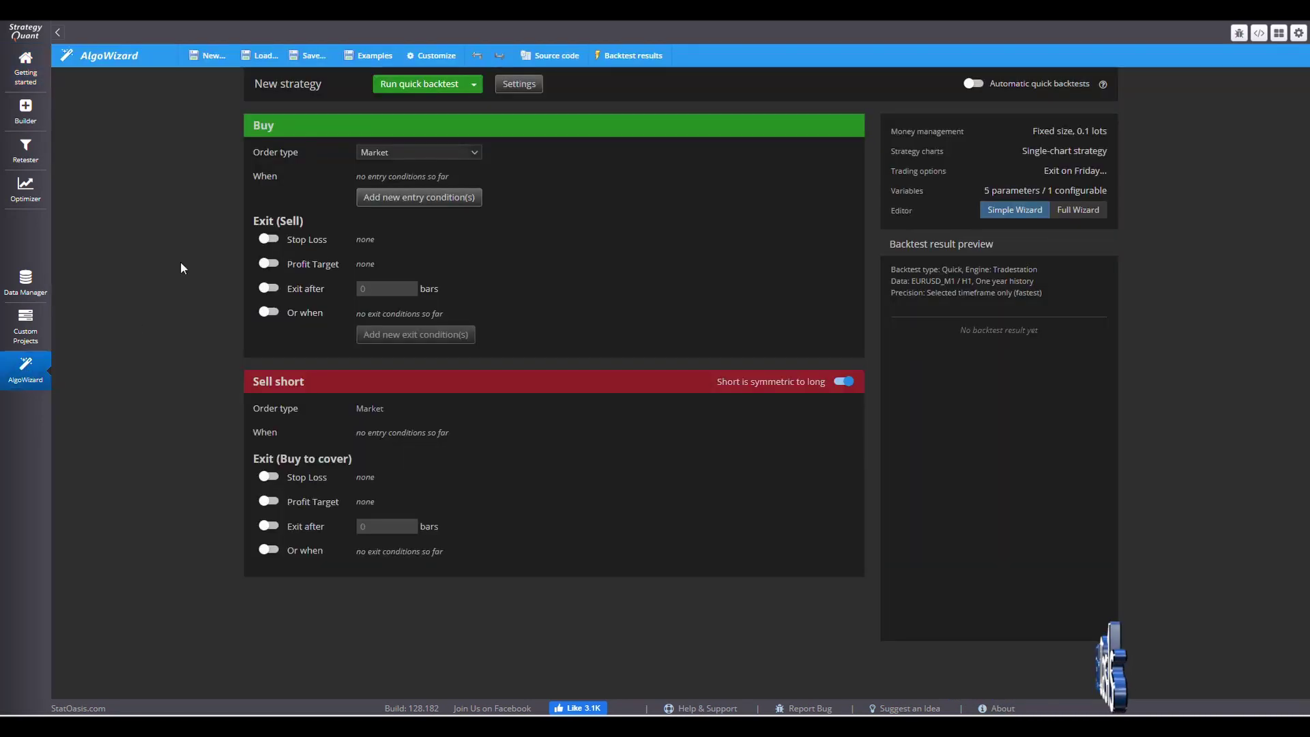
left_click(28, 128)
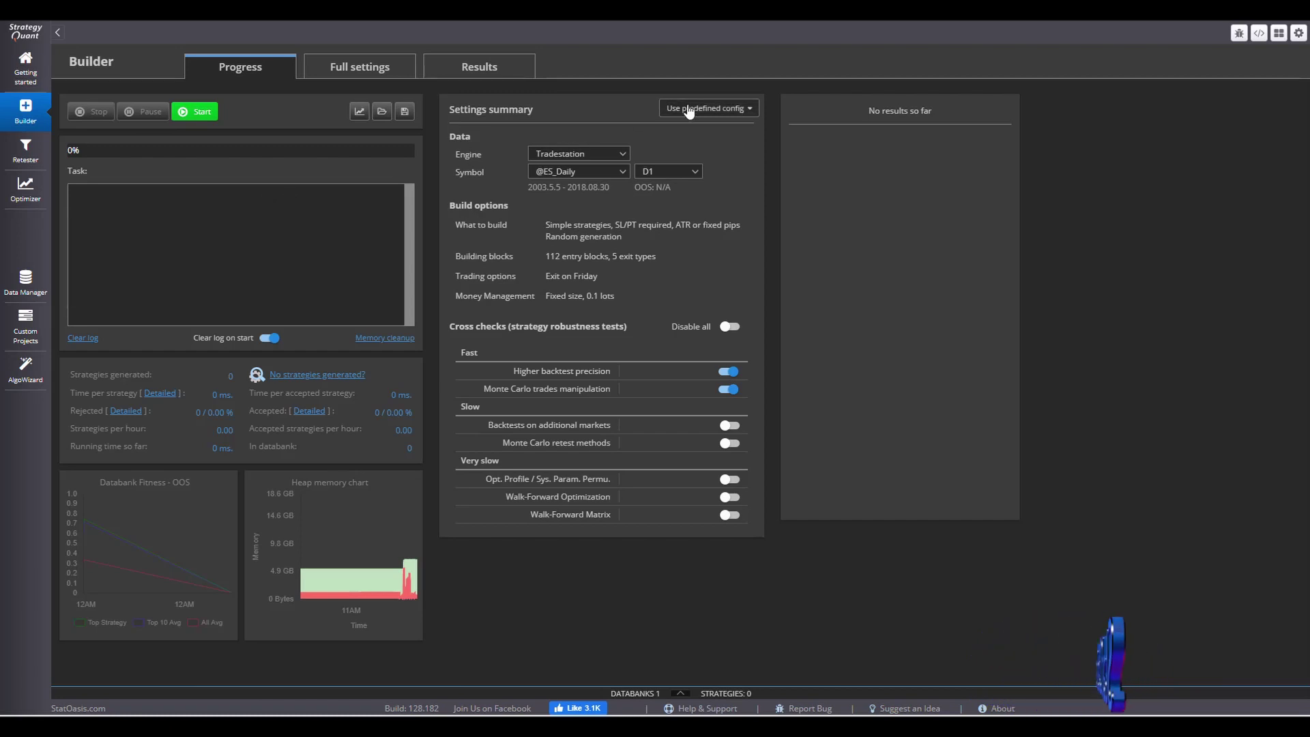
left_click(709, 108)
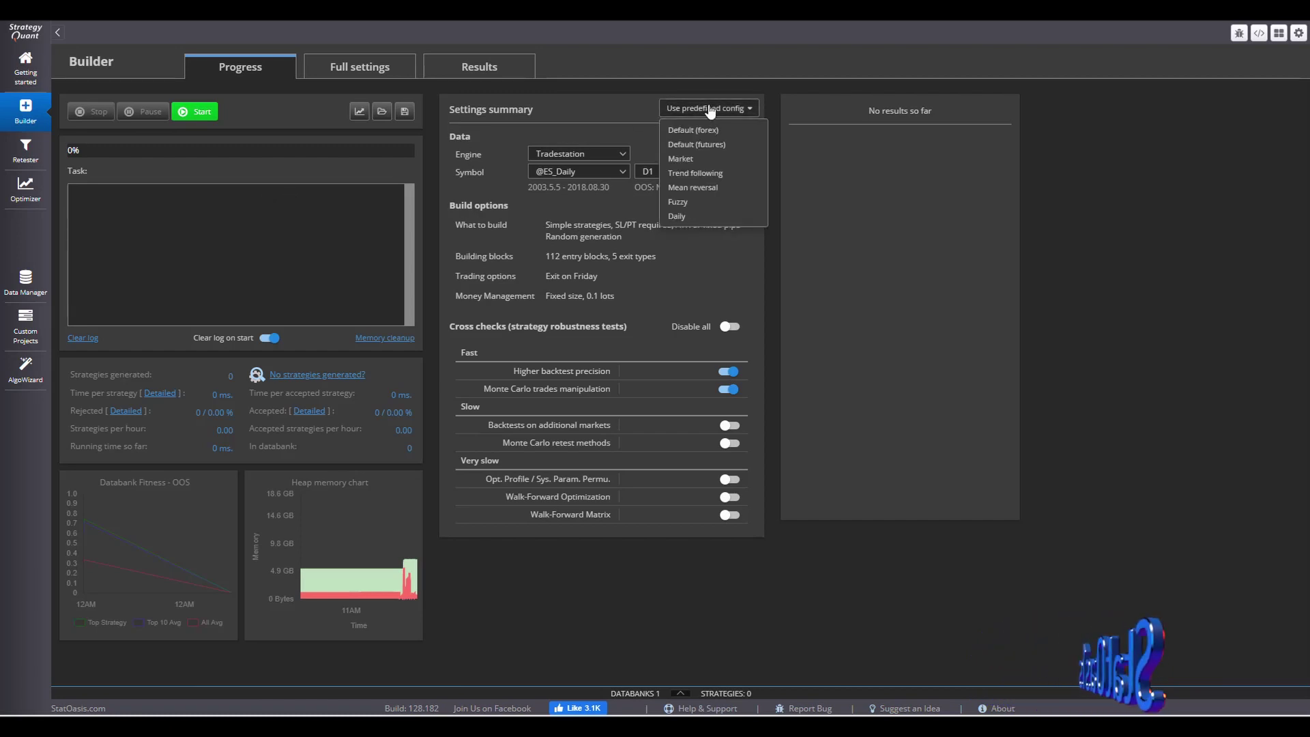
left_click(724, 189)
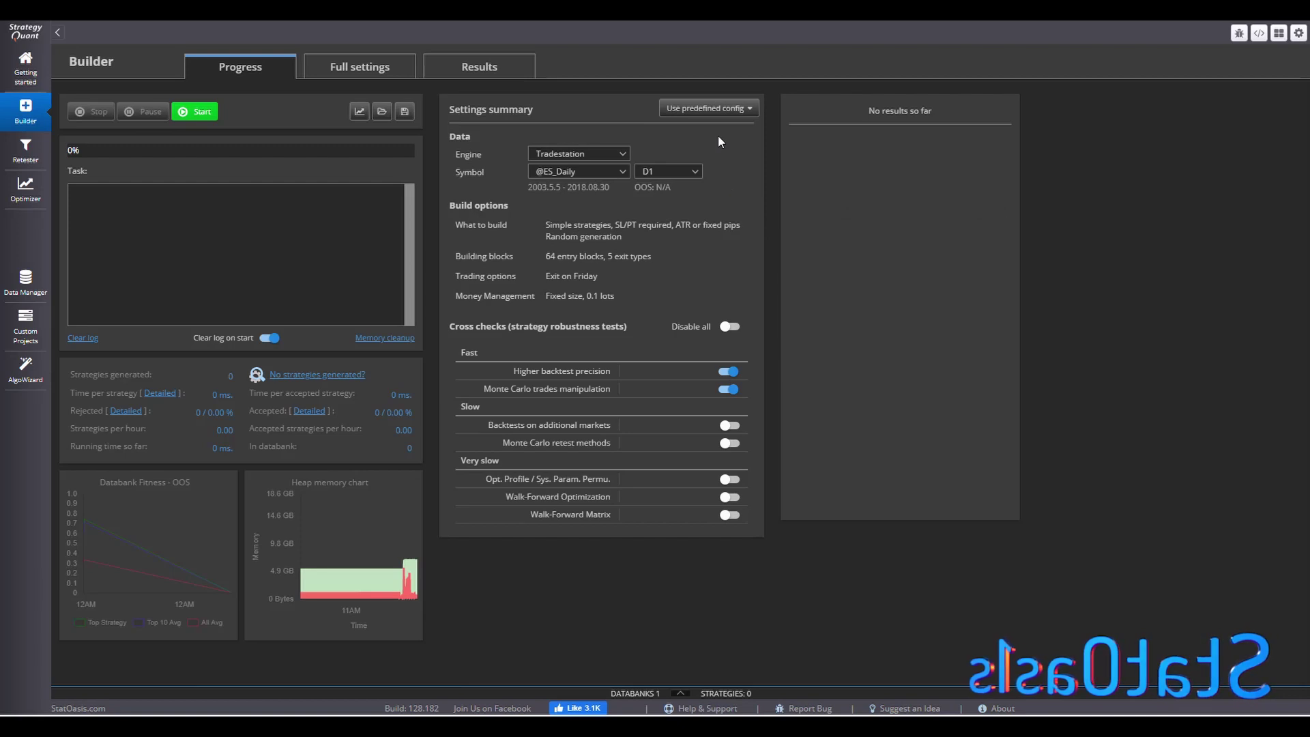
Review the preset's building block settings, then move on to the full build settings
left_click(718, 116)
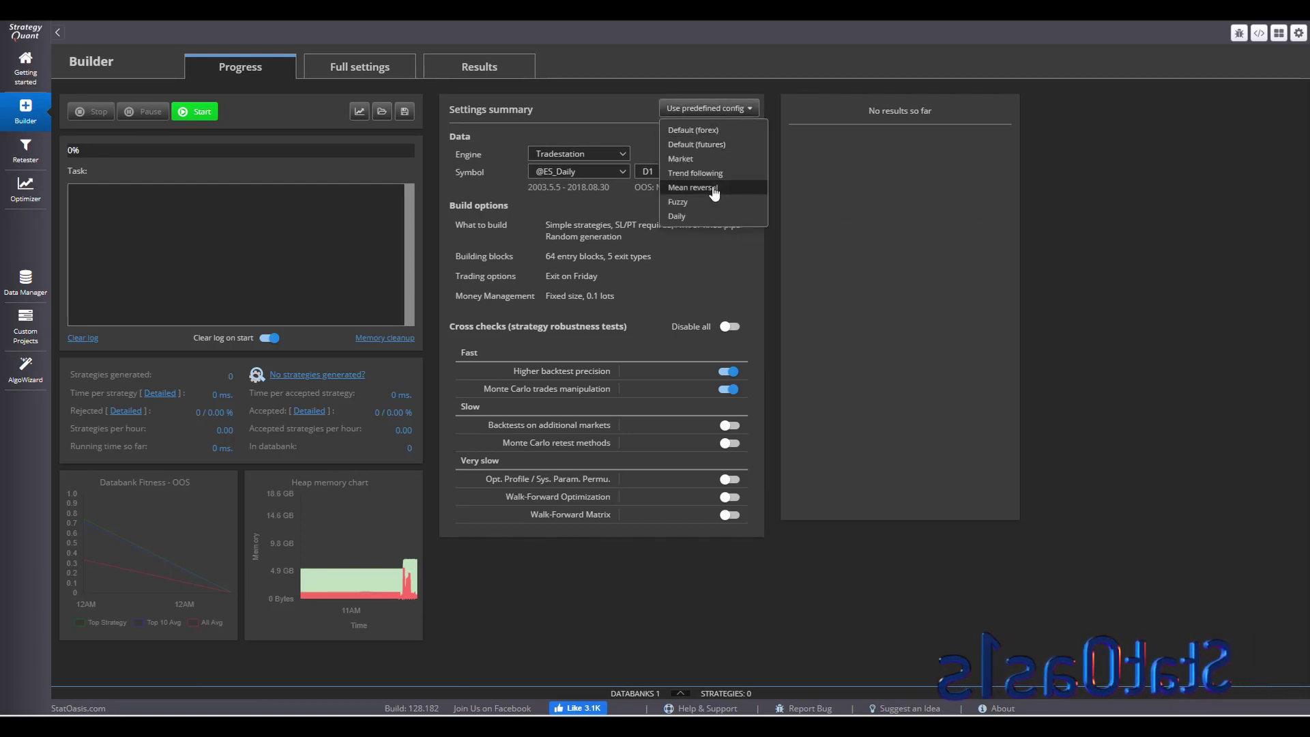
left_click(725, 260)
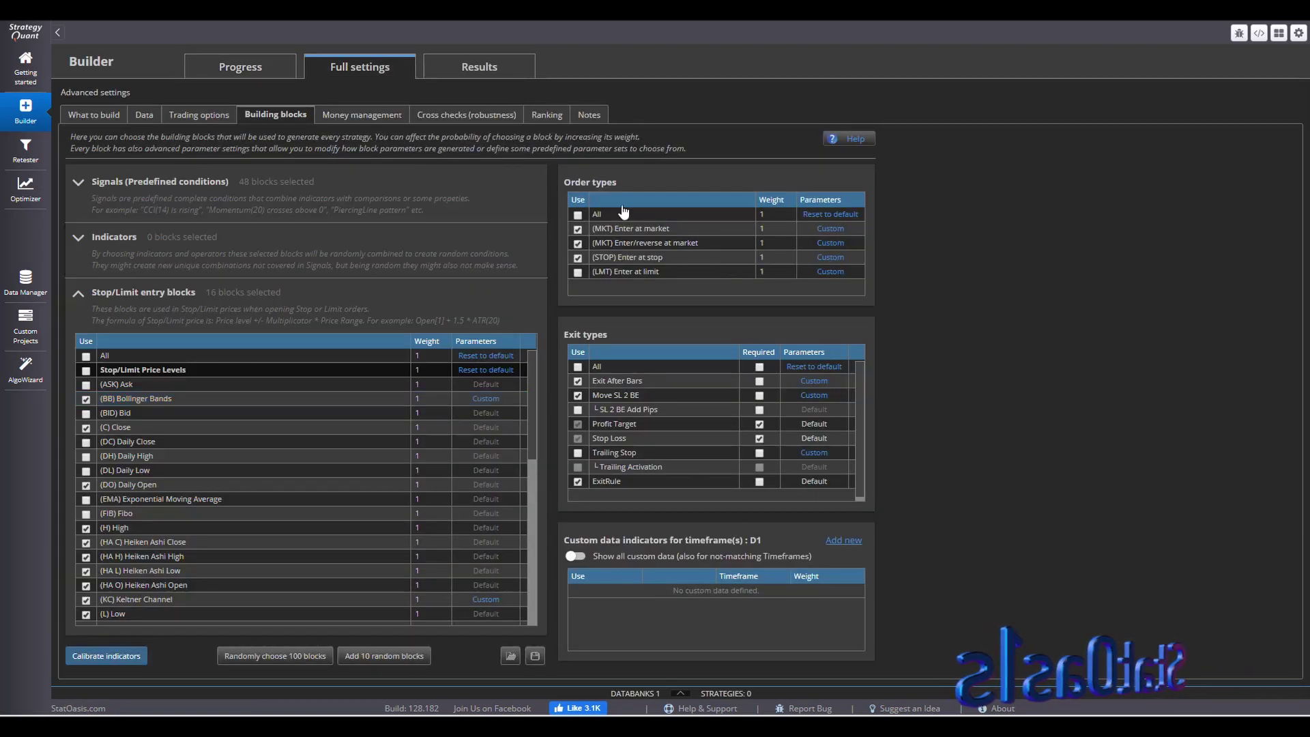
left_click(240, 66)
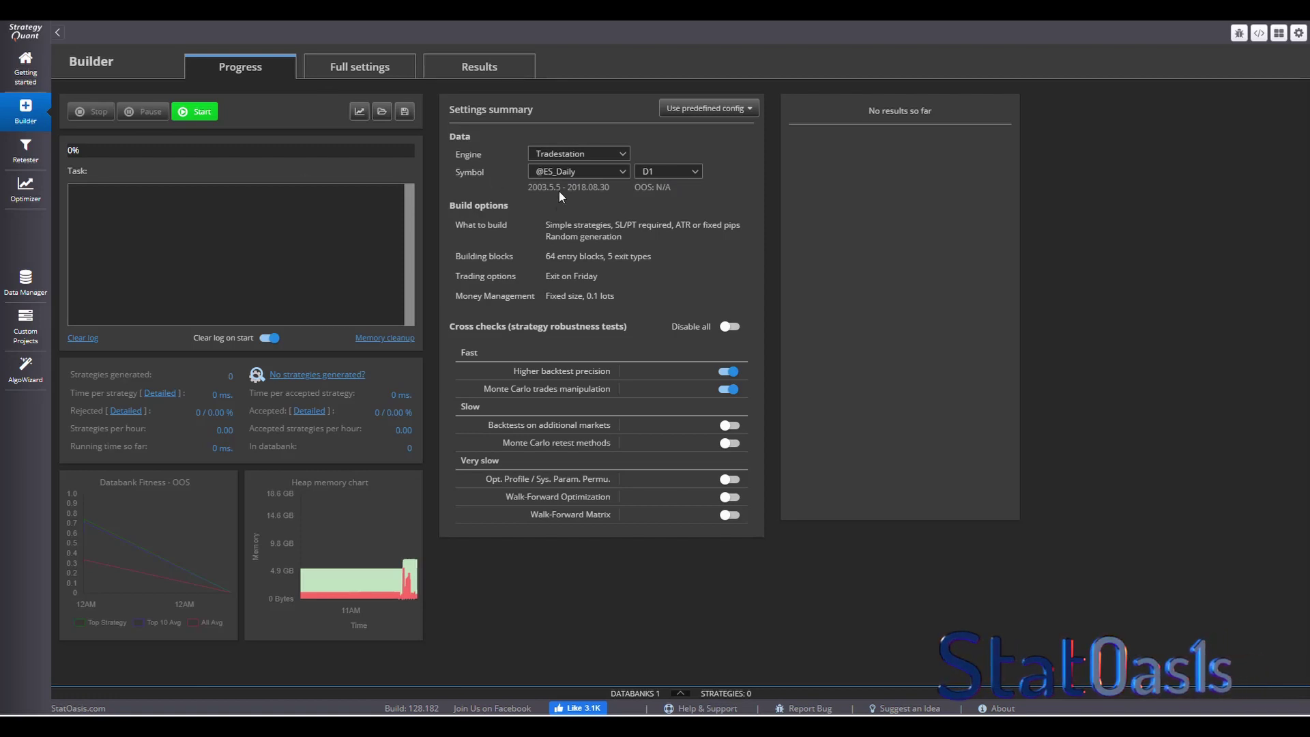
left_click(341, 70)
Turn off the Exit On Friday trading option for the build
left_click(89, 115)
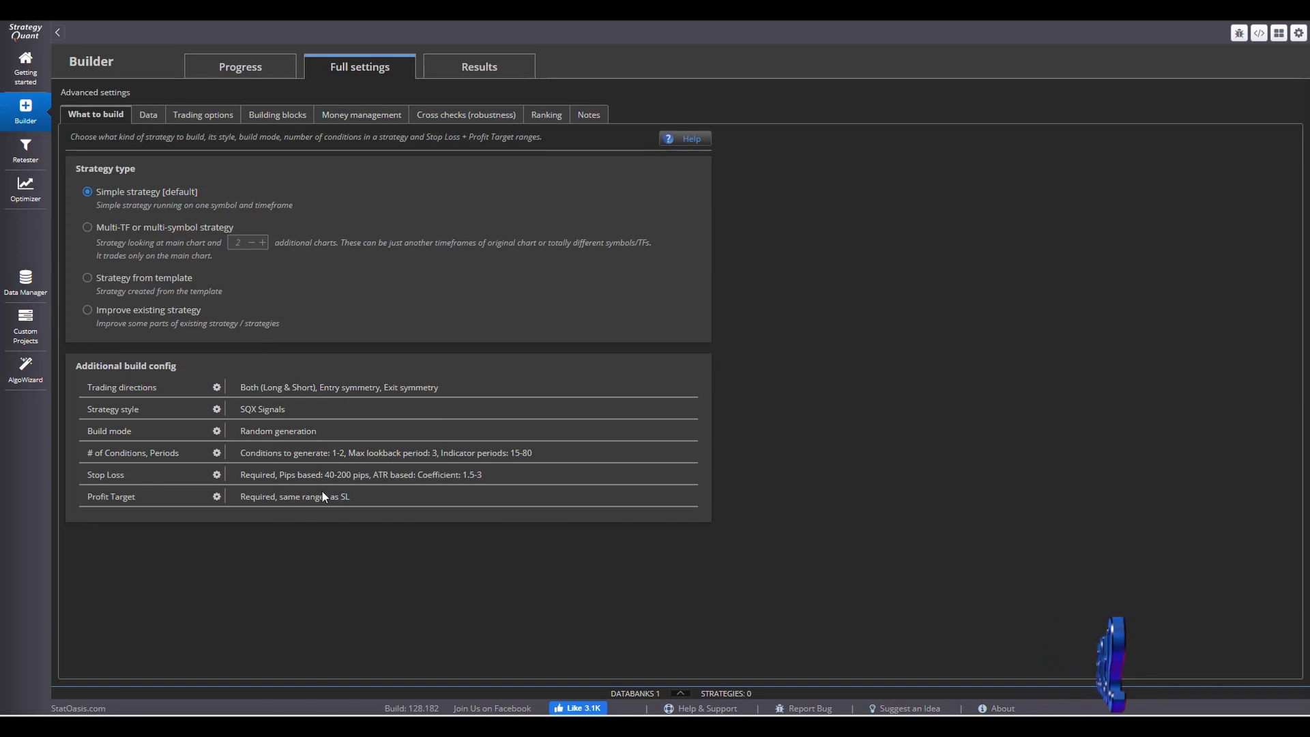
left_click(146, 116)
left_click(200, 120)
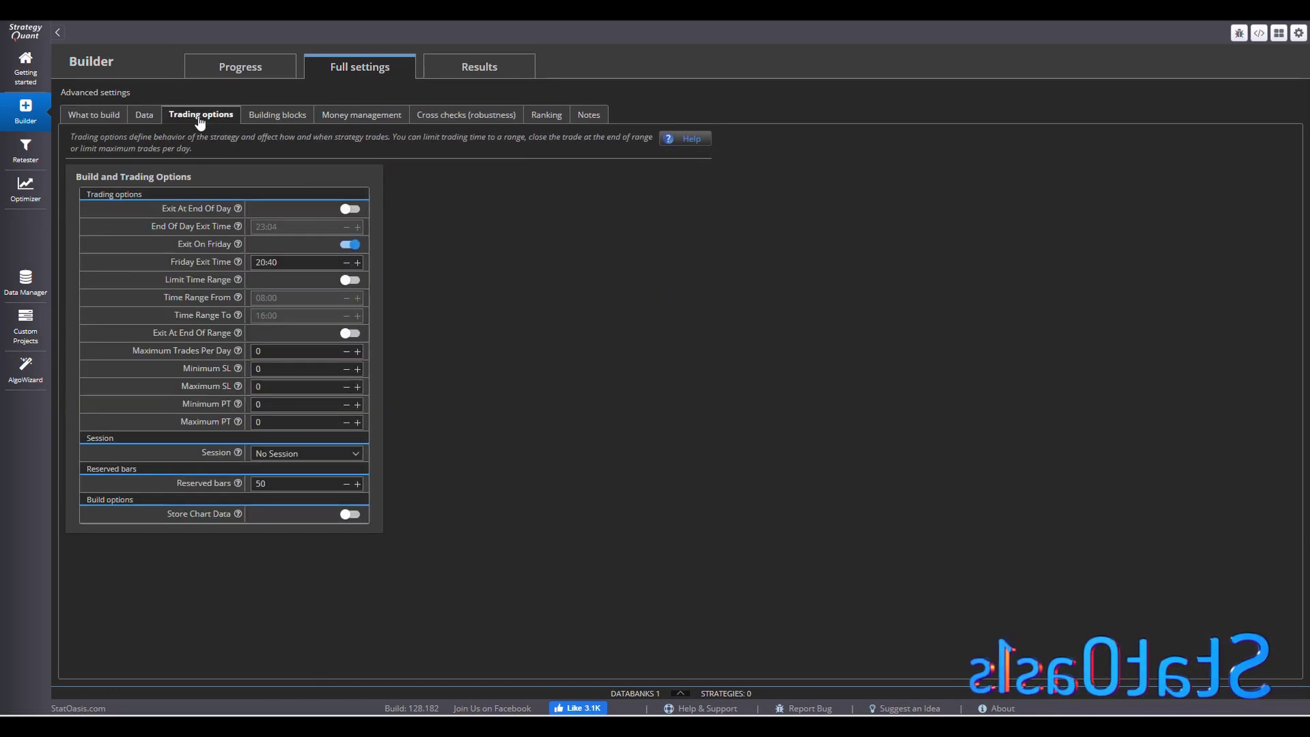
left_click(350, 244)
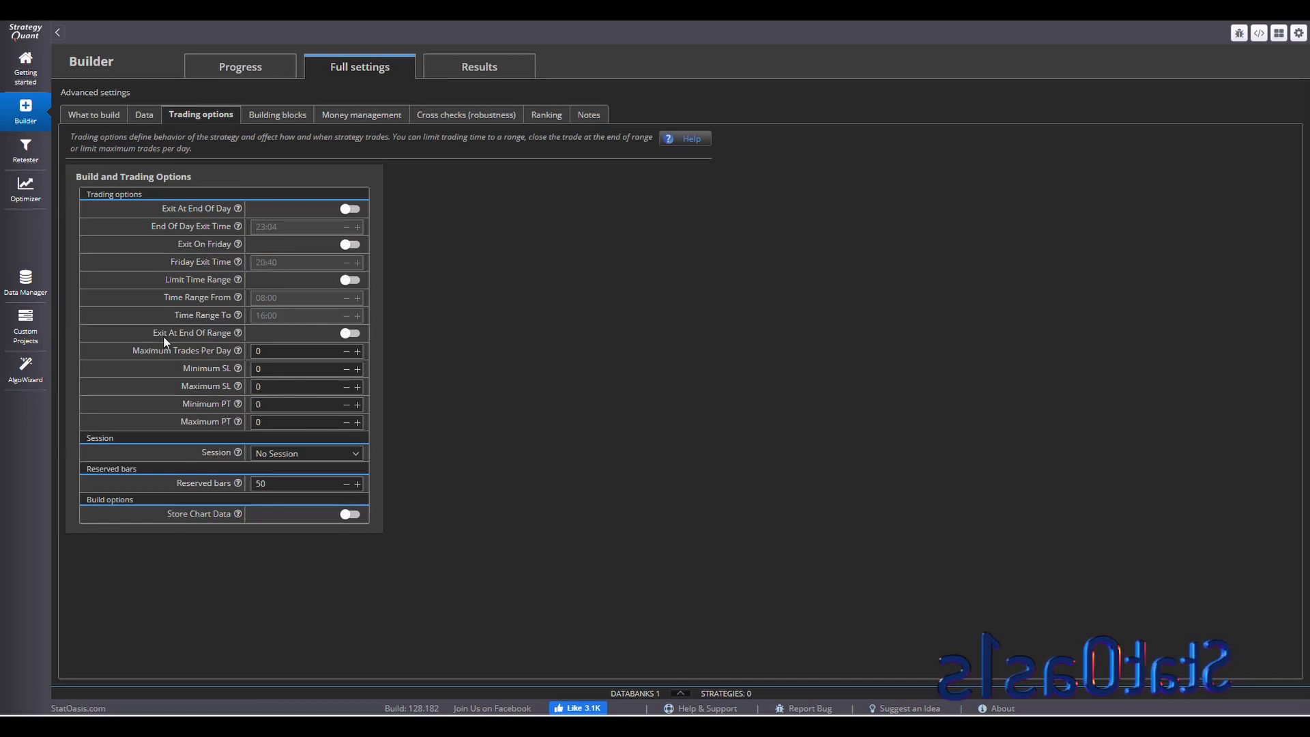
Expand the Indicators and Signals building blocks and scroll through the selected signals
left_click(277, 116)
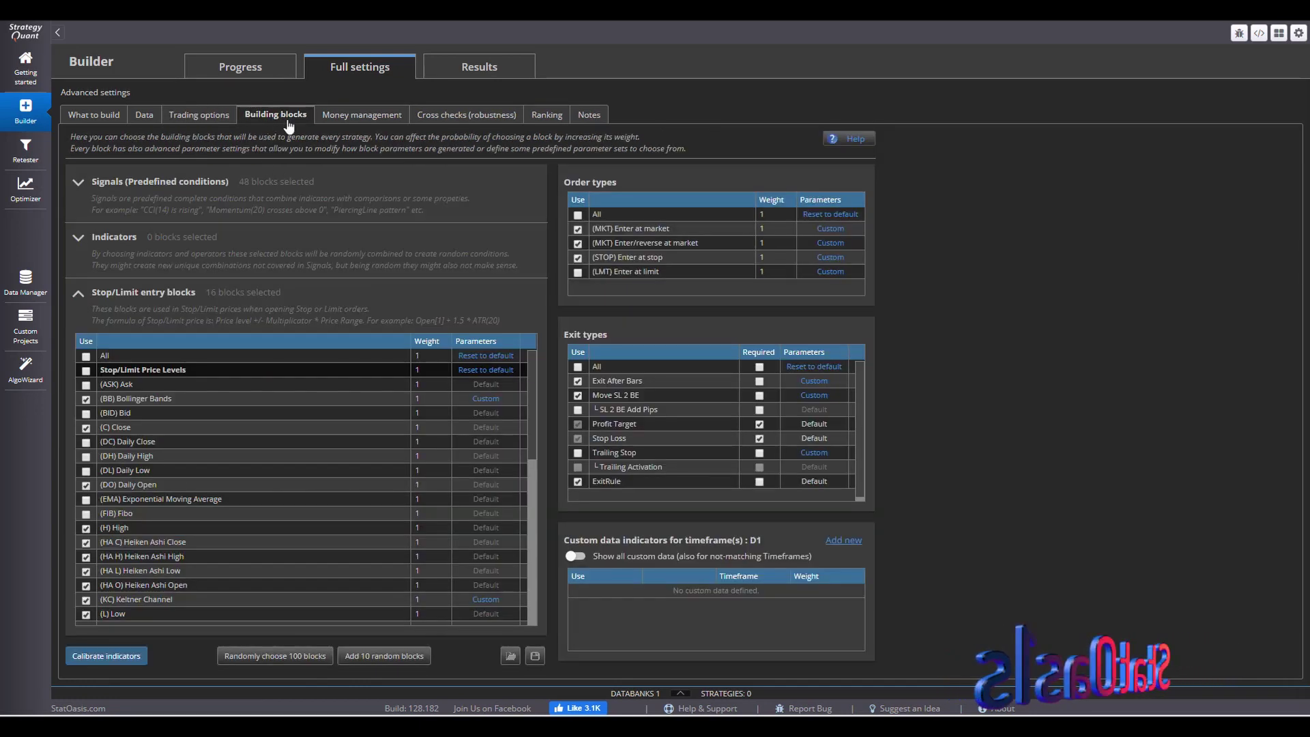
left_click(122, 300)
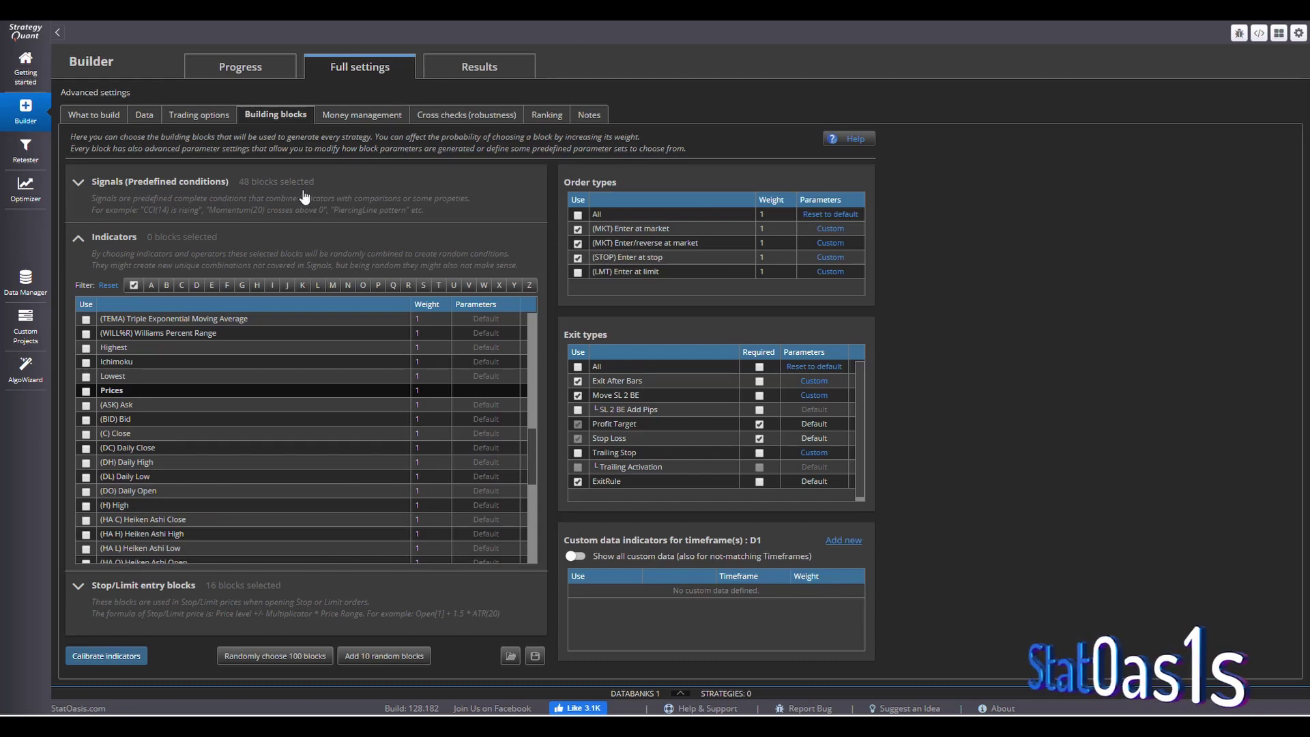
left_click(147, 197)
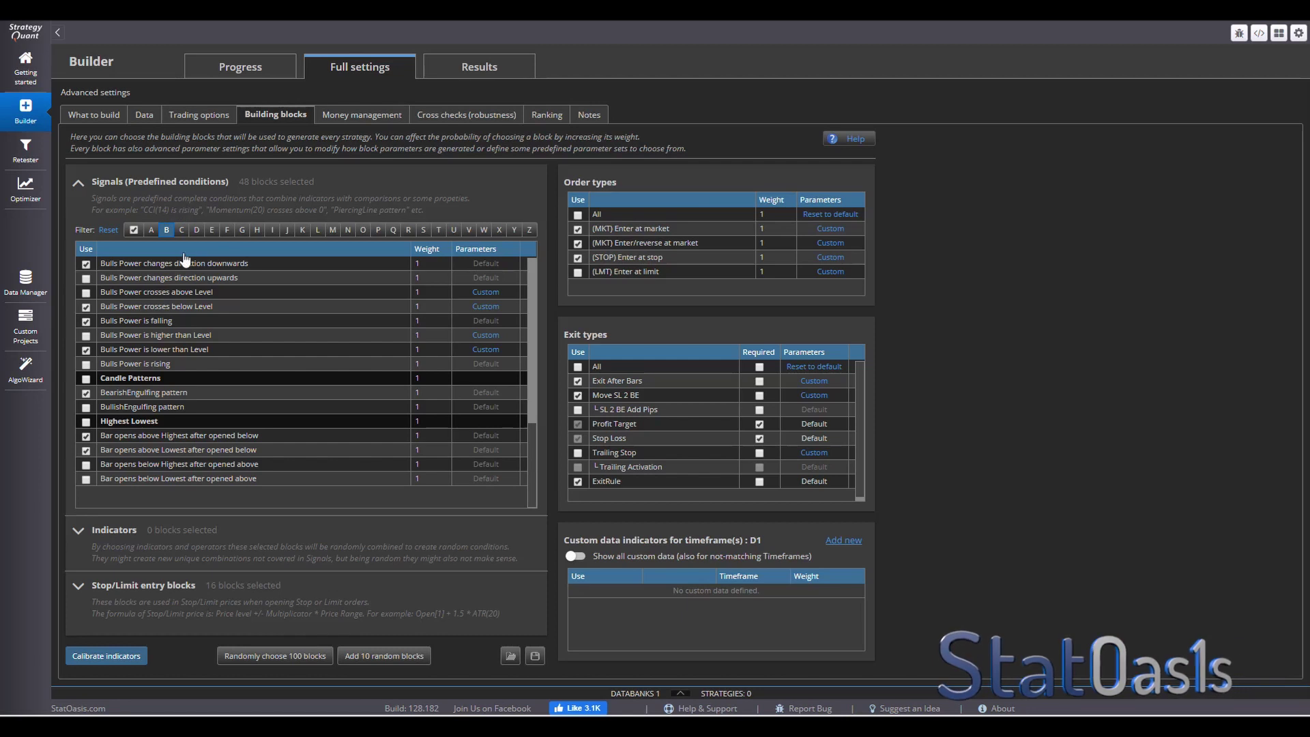
scroll(327, 341, "up", 10)
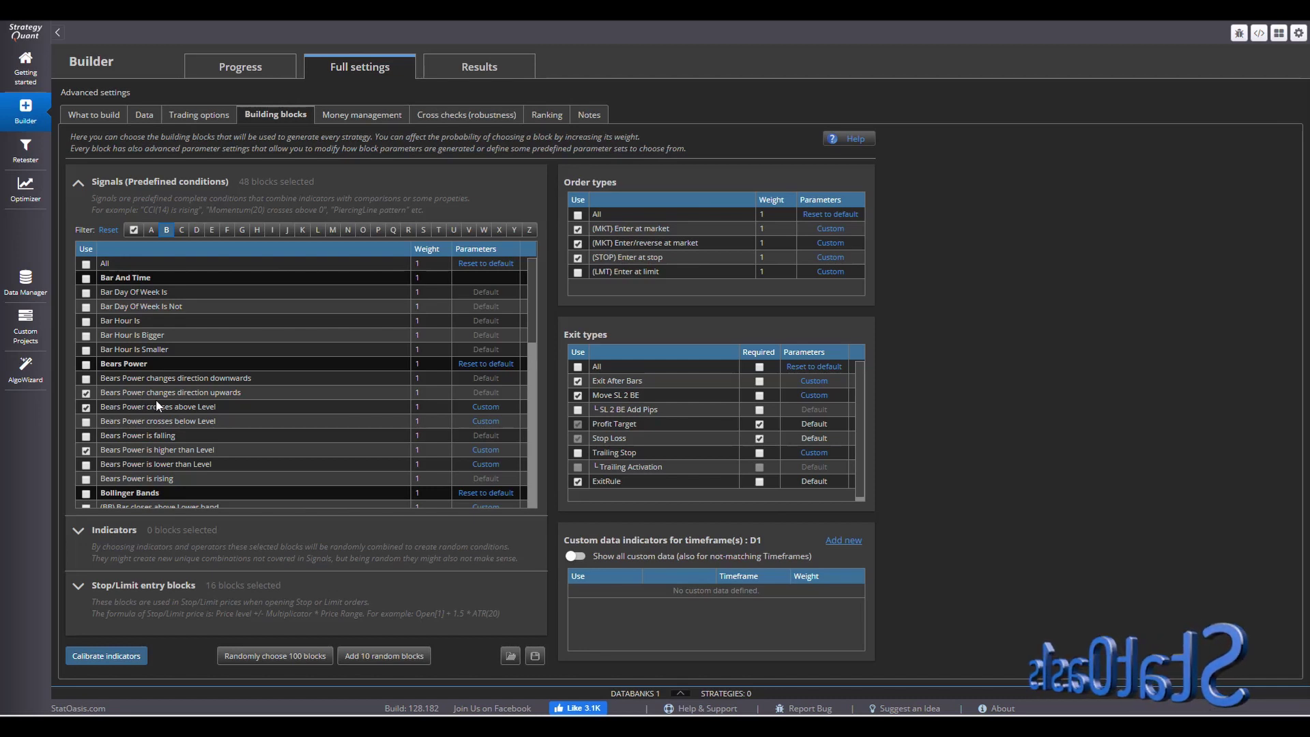
scroll(269, 417, "down", 3)
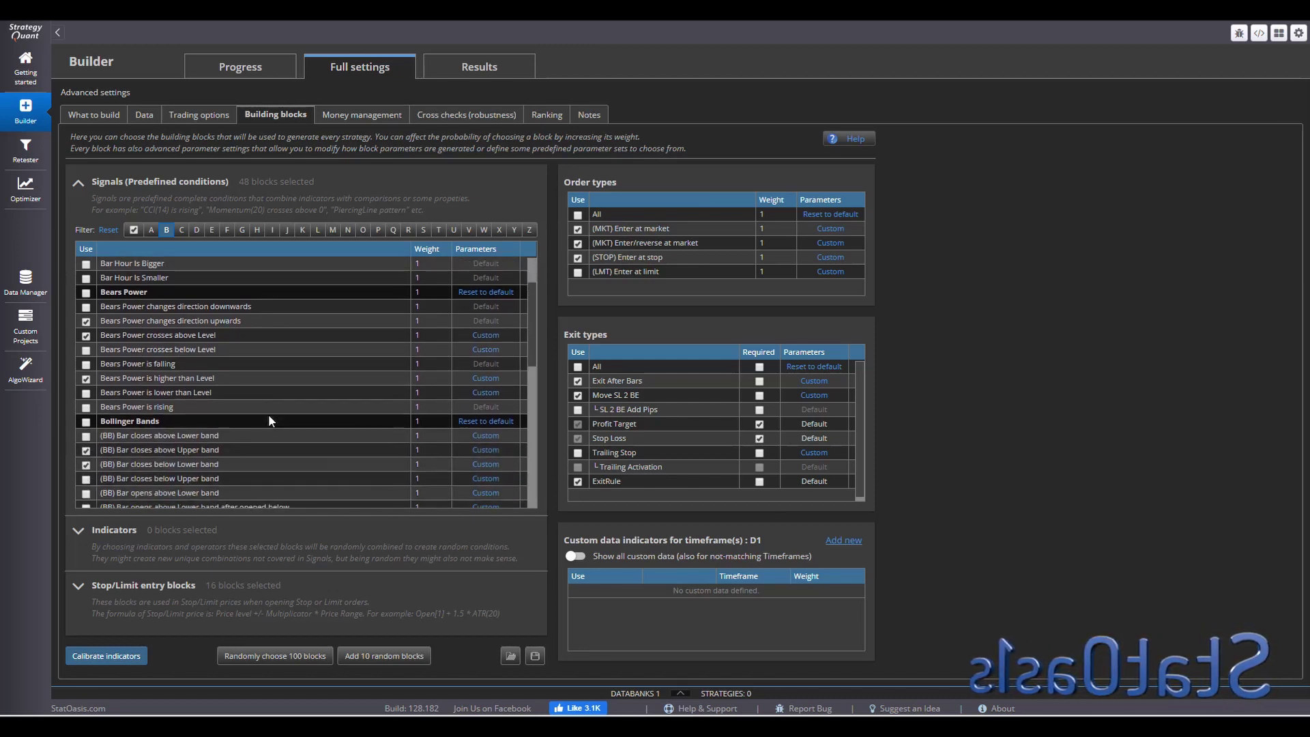
scroll(268, 421, "down", 5)
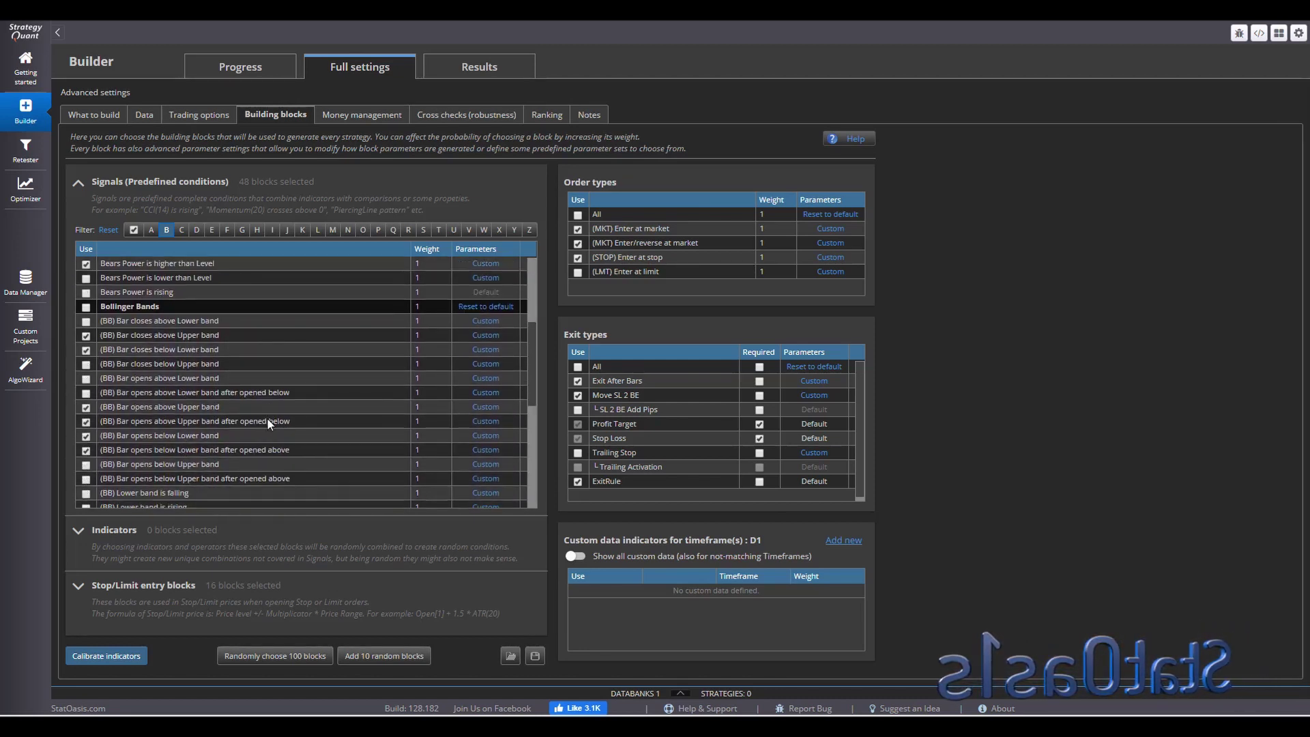
scroll(268, 418, "down", 4)
scroll(265, 415, "down", 2)
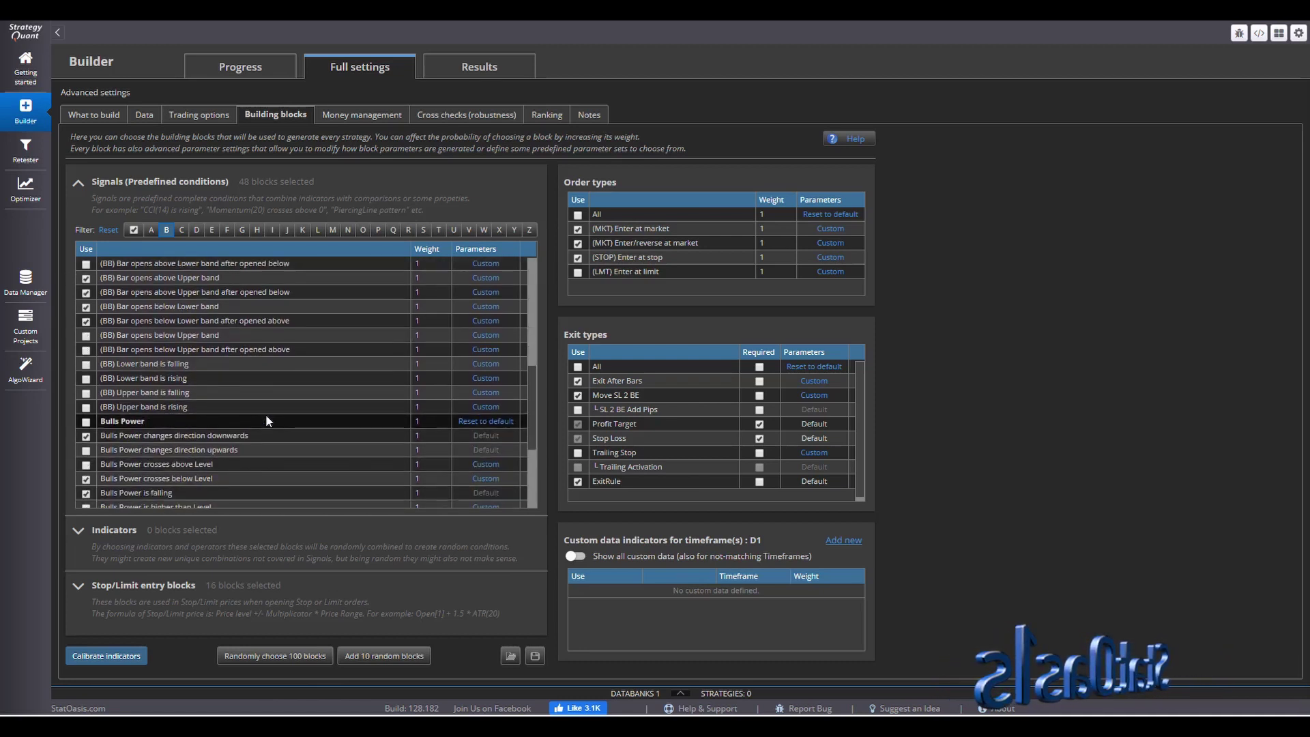
scroll(272, 415, "down", 5)
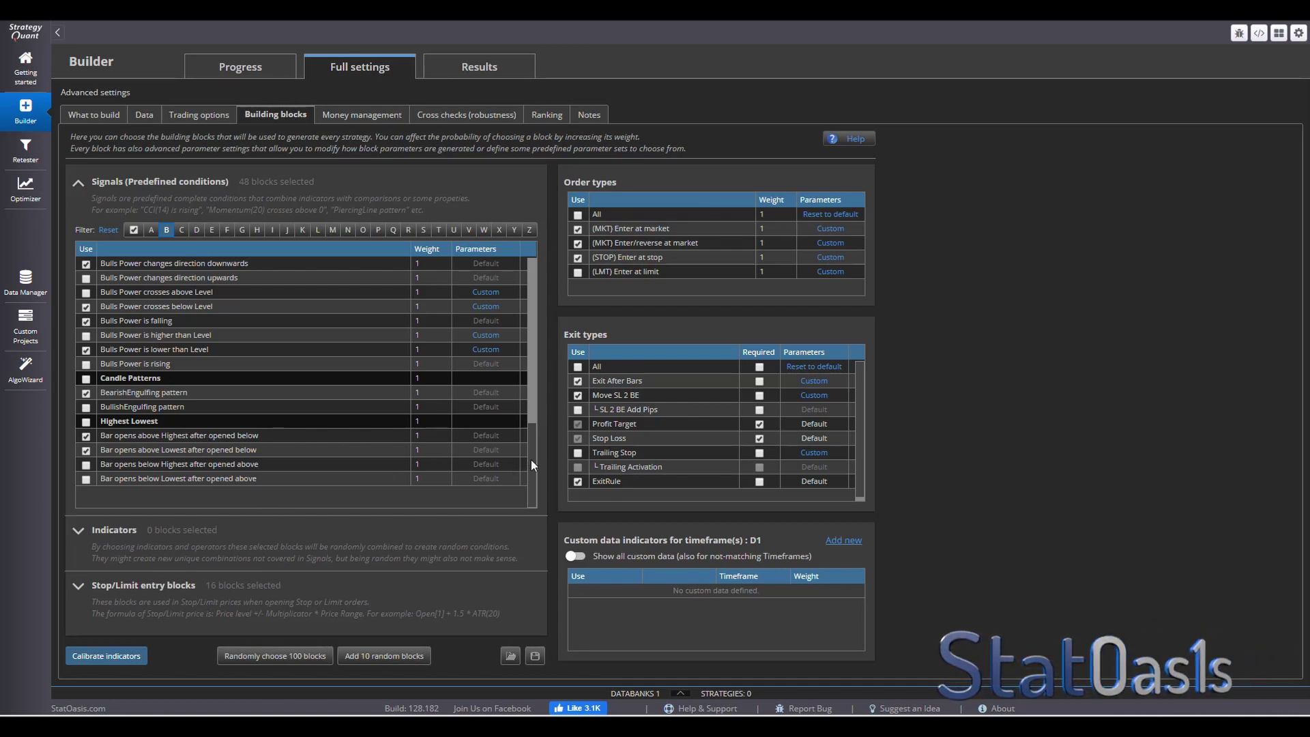
Start the build and open Strategy 0.22's details from the results databank
left_click(247, 75)
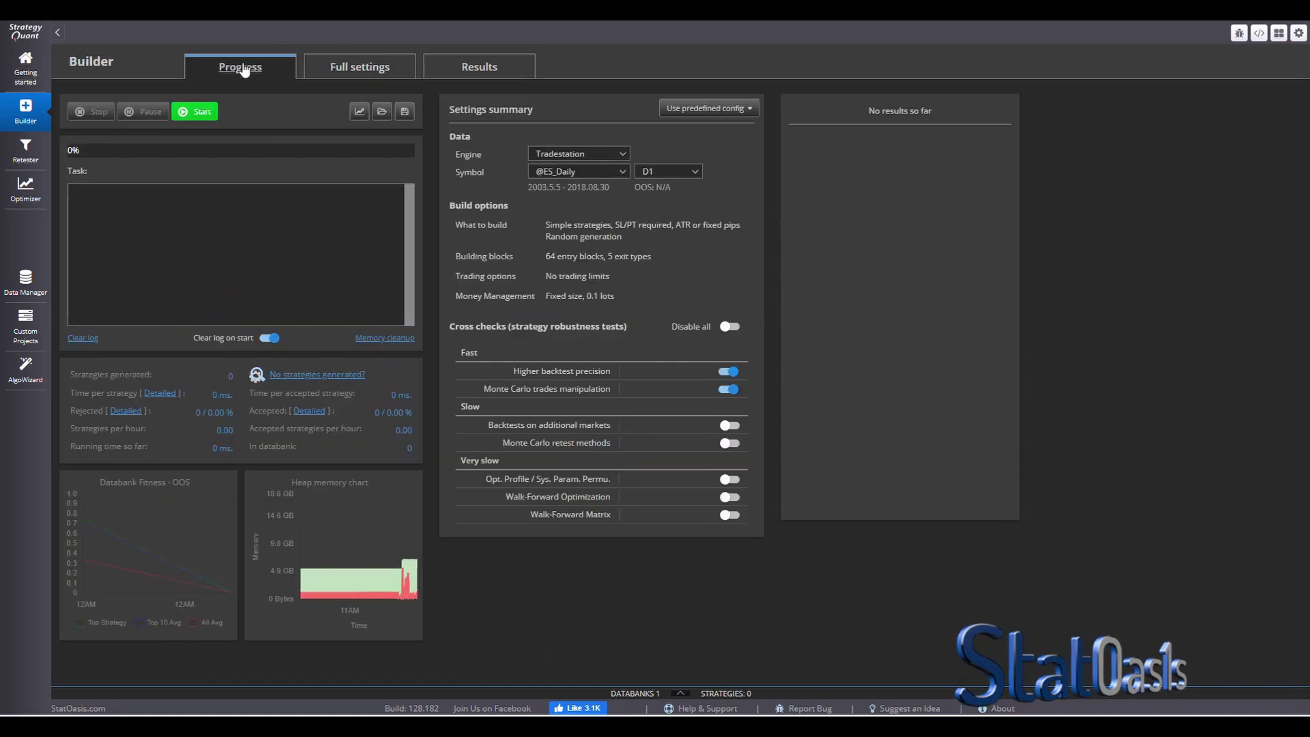
left_click(194, 118)
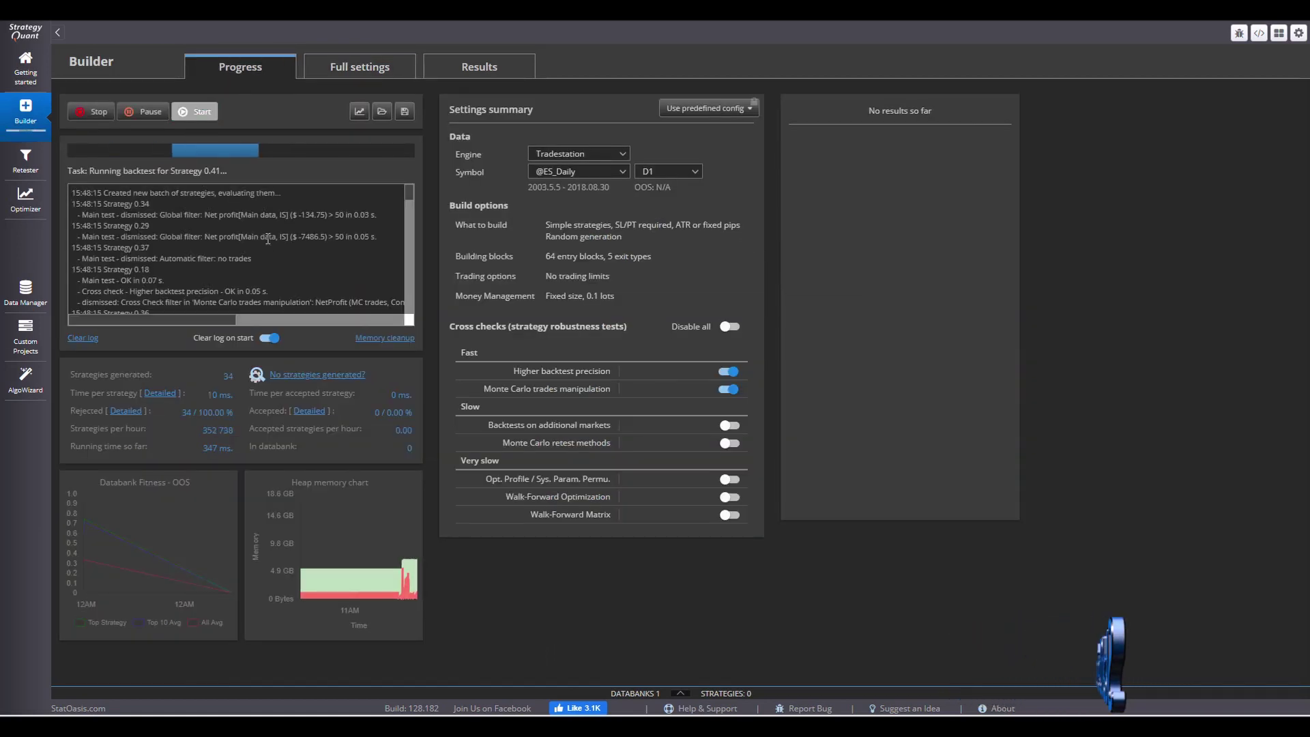
left_click(681, 690)
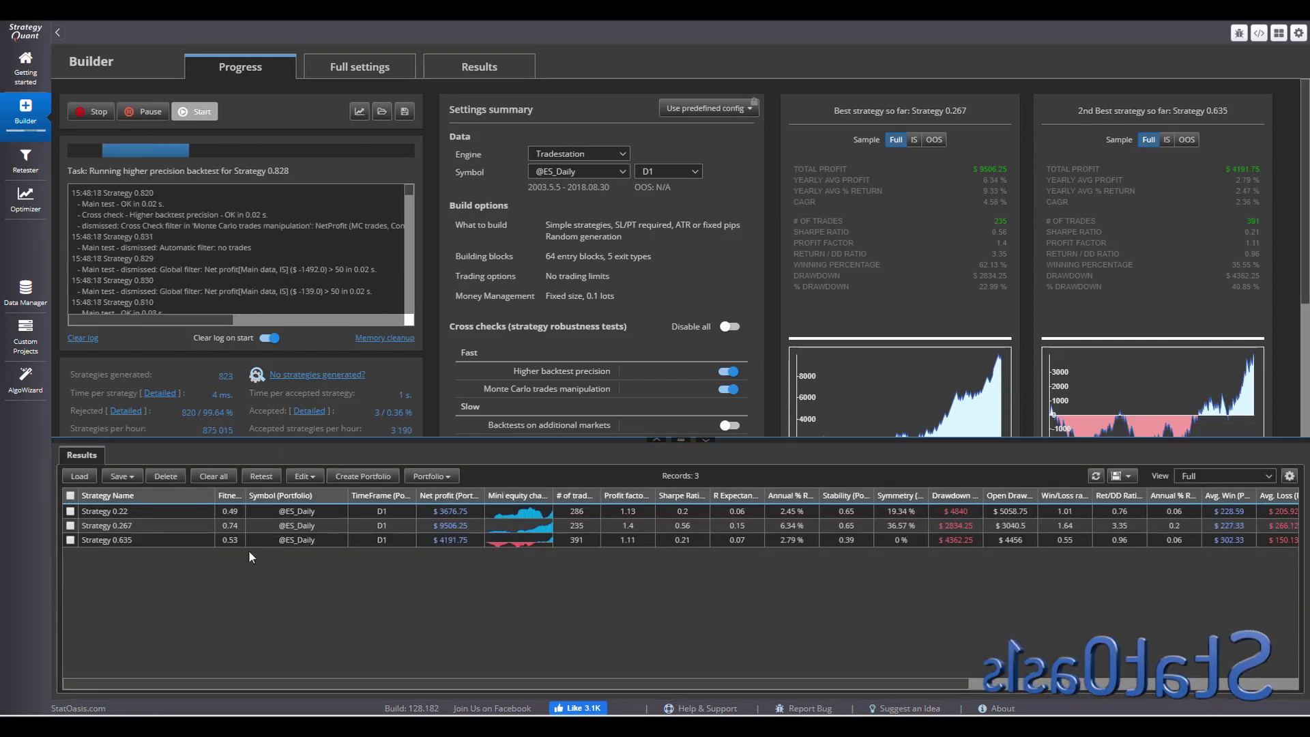
left_click(187, 511)
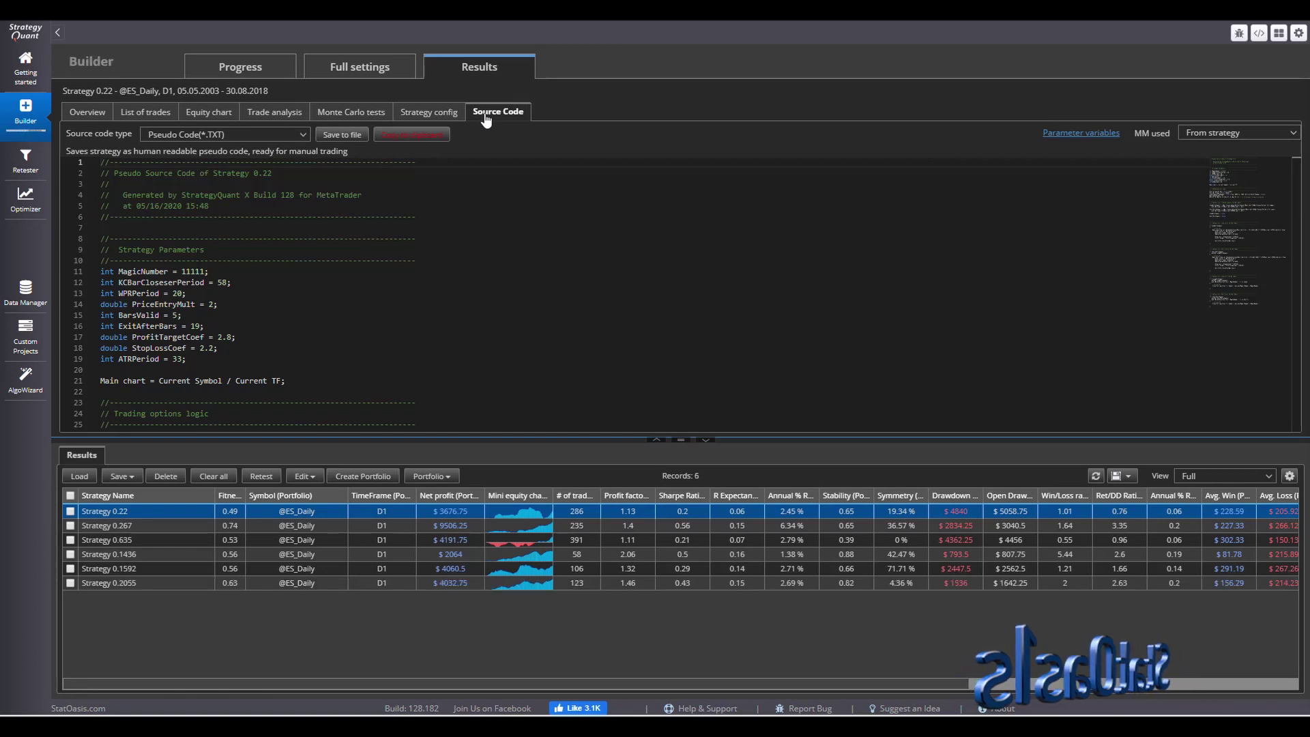
Keep the pseudo code format and read Strategy 0.267's source code
left_click(251, 136)
left_click(228, 183)
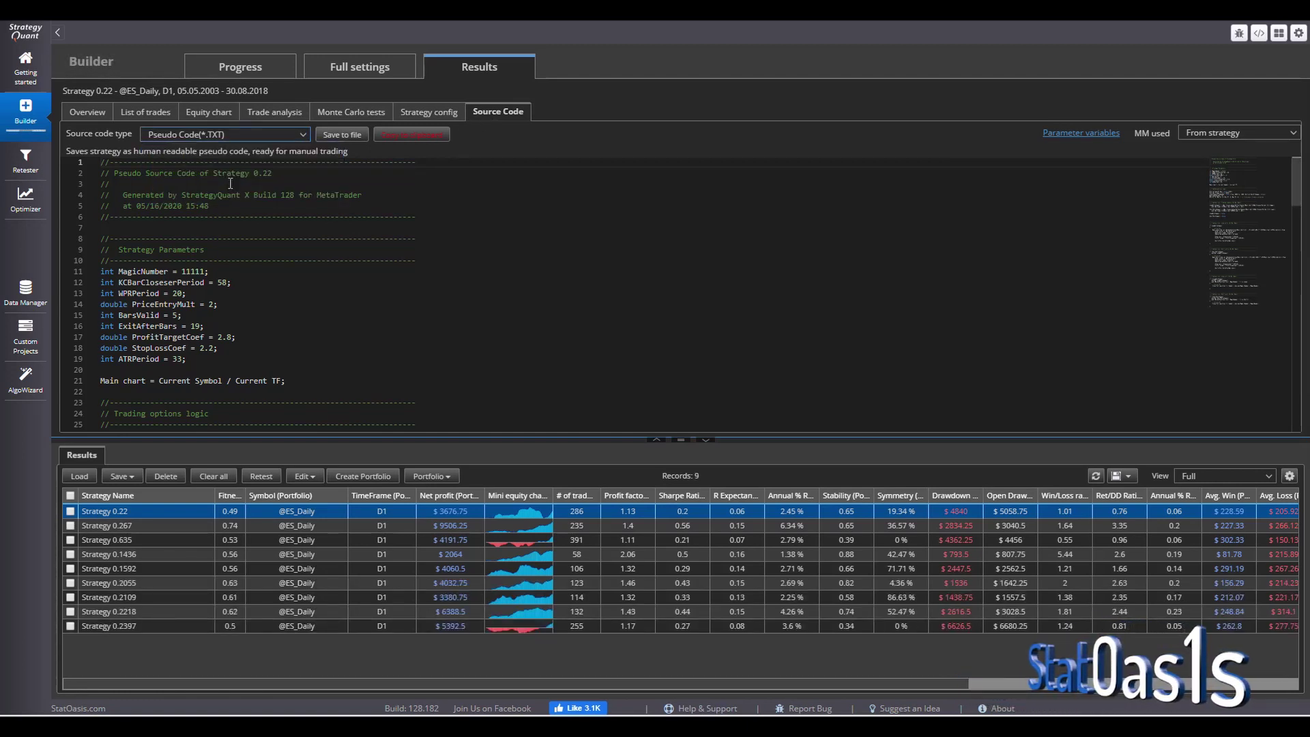
scroll(294, 256, "down", 5)
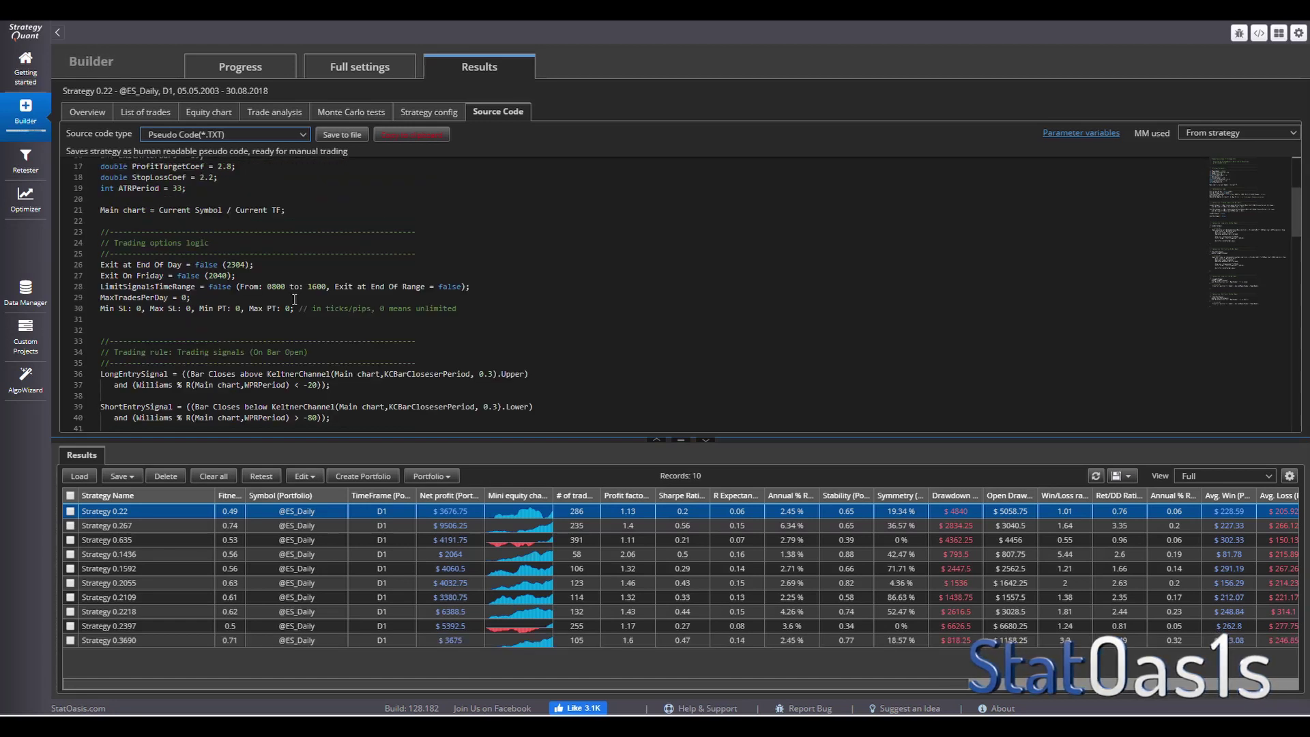
scroll(295, 300, "down", 5)
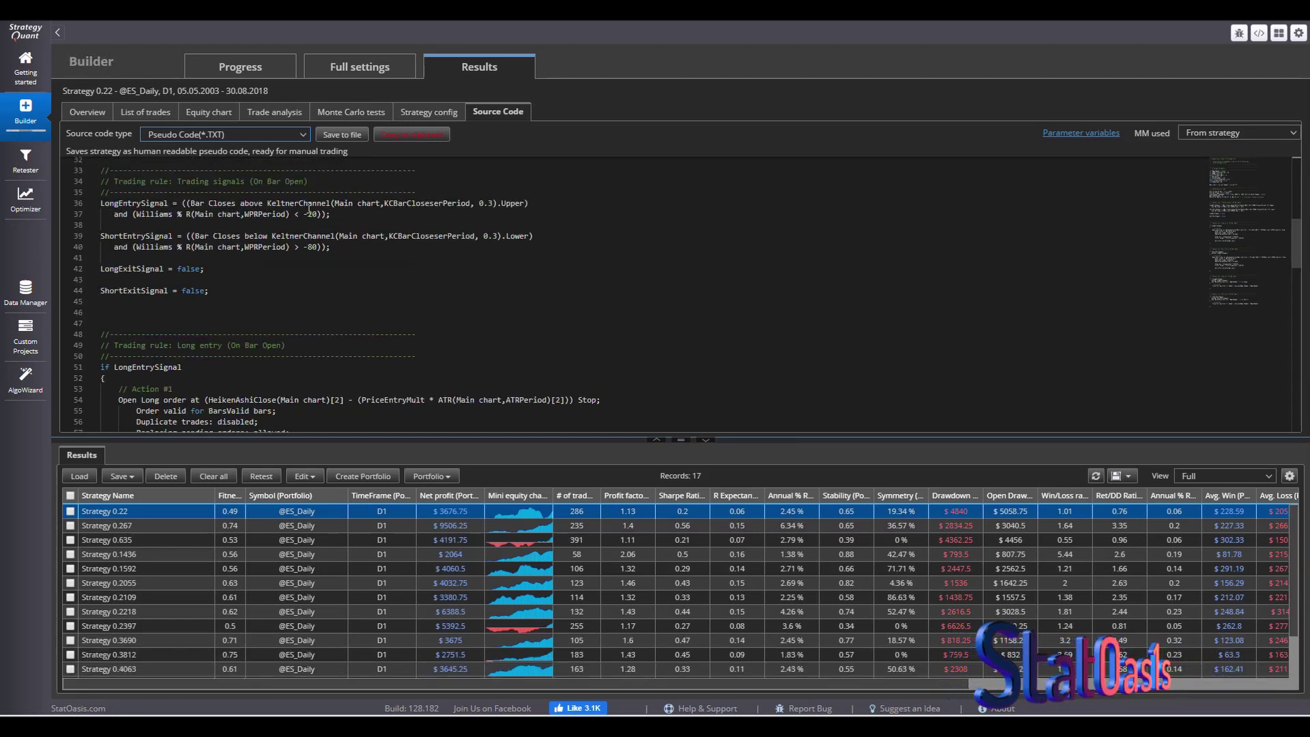
left_click(174, 526)
scroll(300, 266, "down", 5)
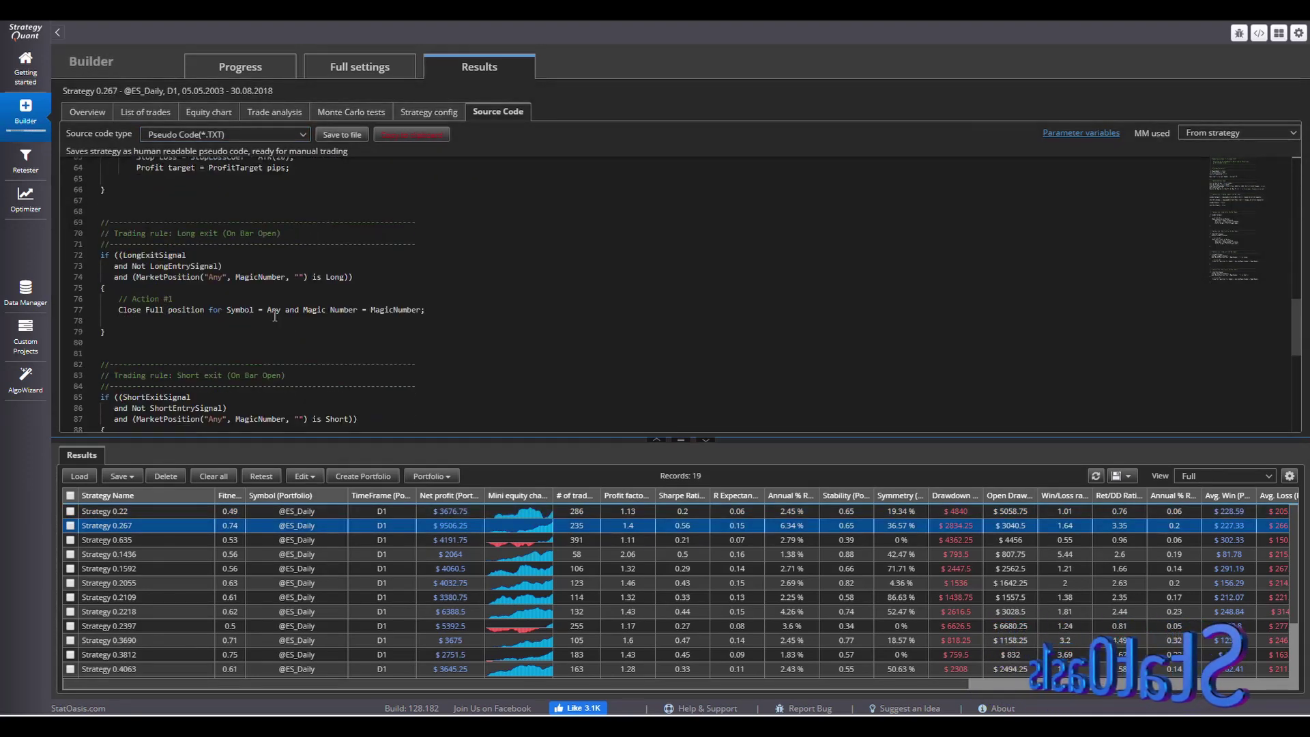
scroll(275, 316, "up", 15)
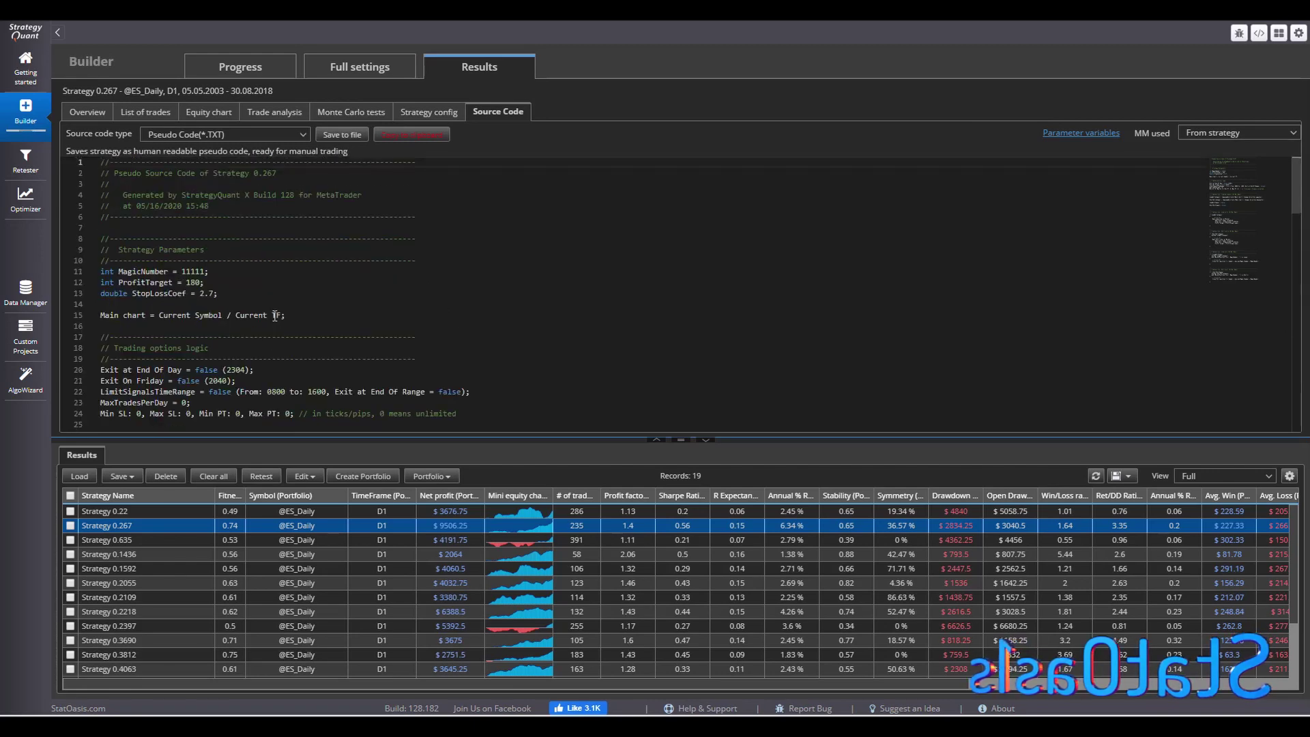
scroll(271, 317, "down", 5)
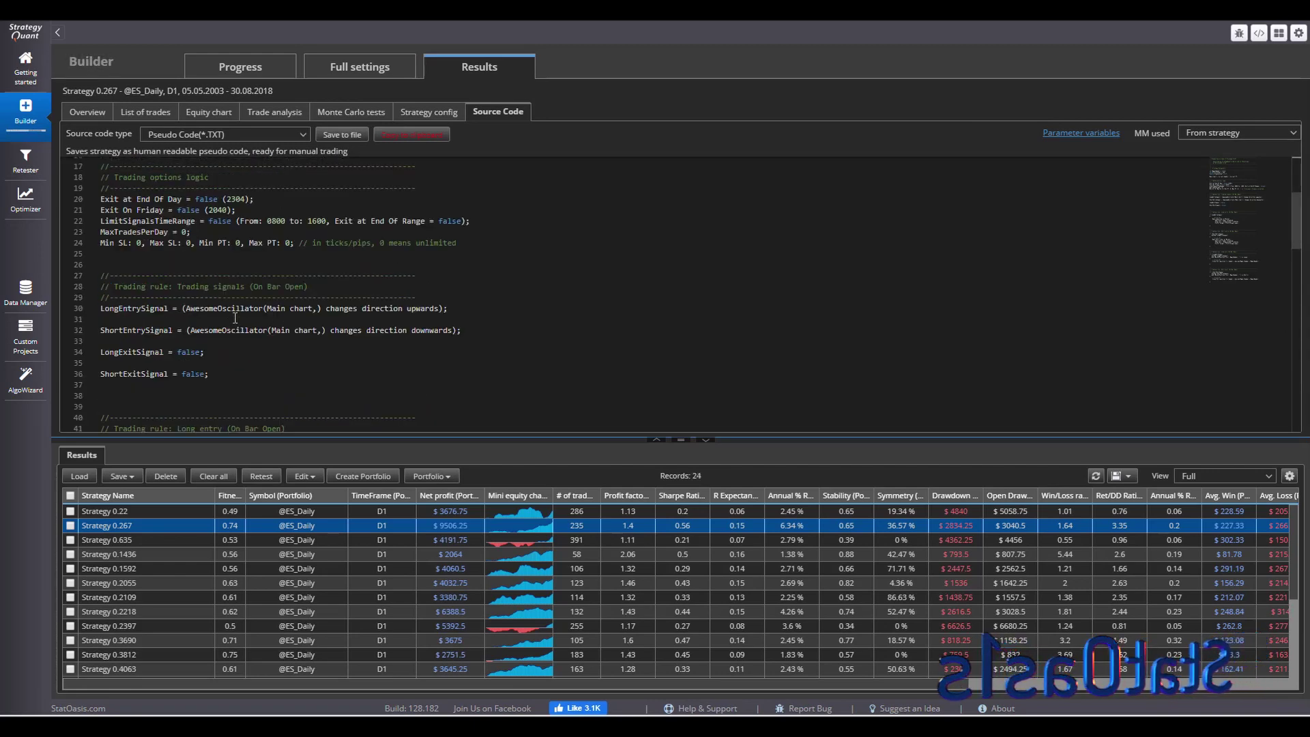
Read the pseudo code of Strategies 0.635, 0.1436, 0.1592, 0.2055, 0.2109 and 0.2218, then return to Progress
left_click(166, 541)
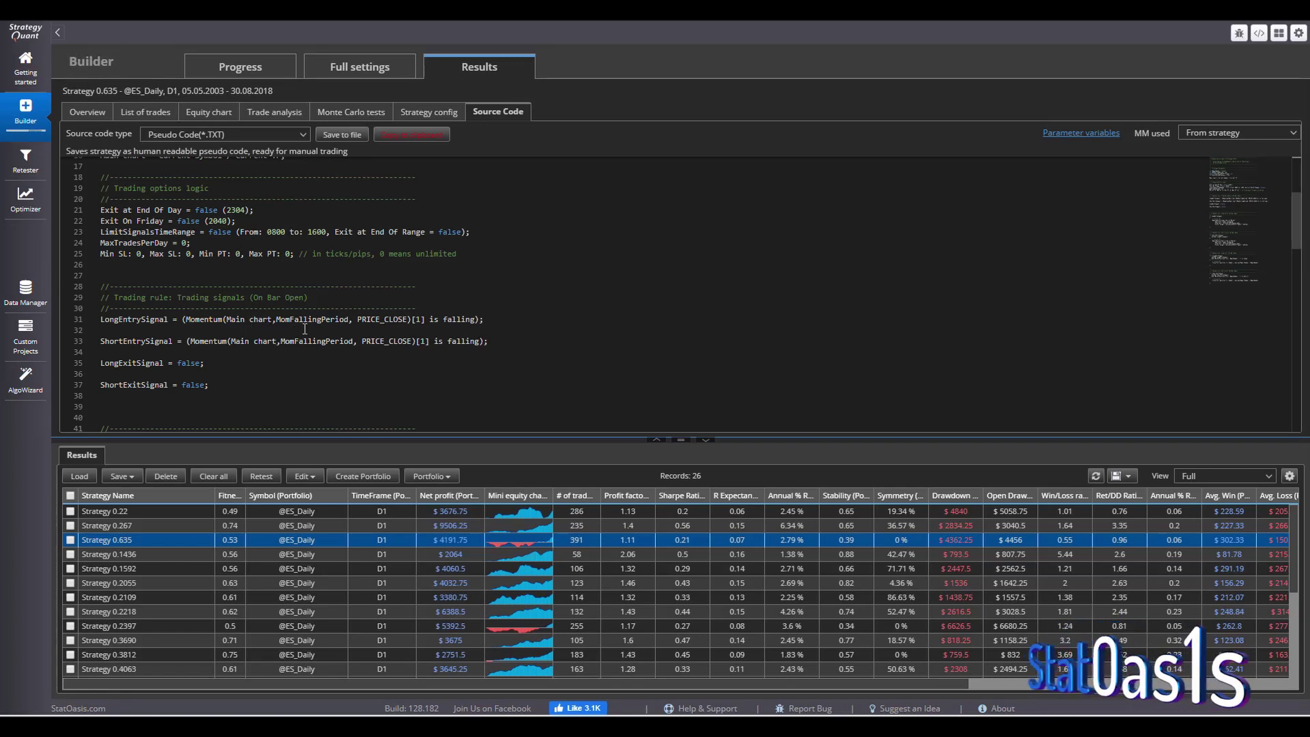
left_click(166, 554)
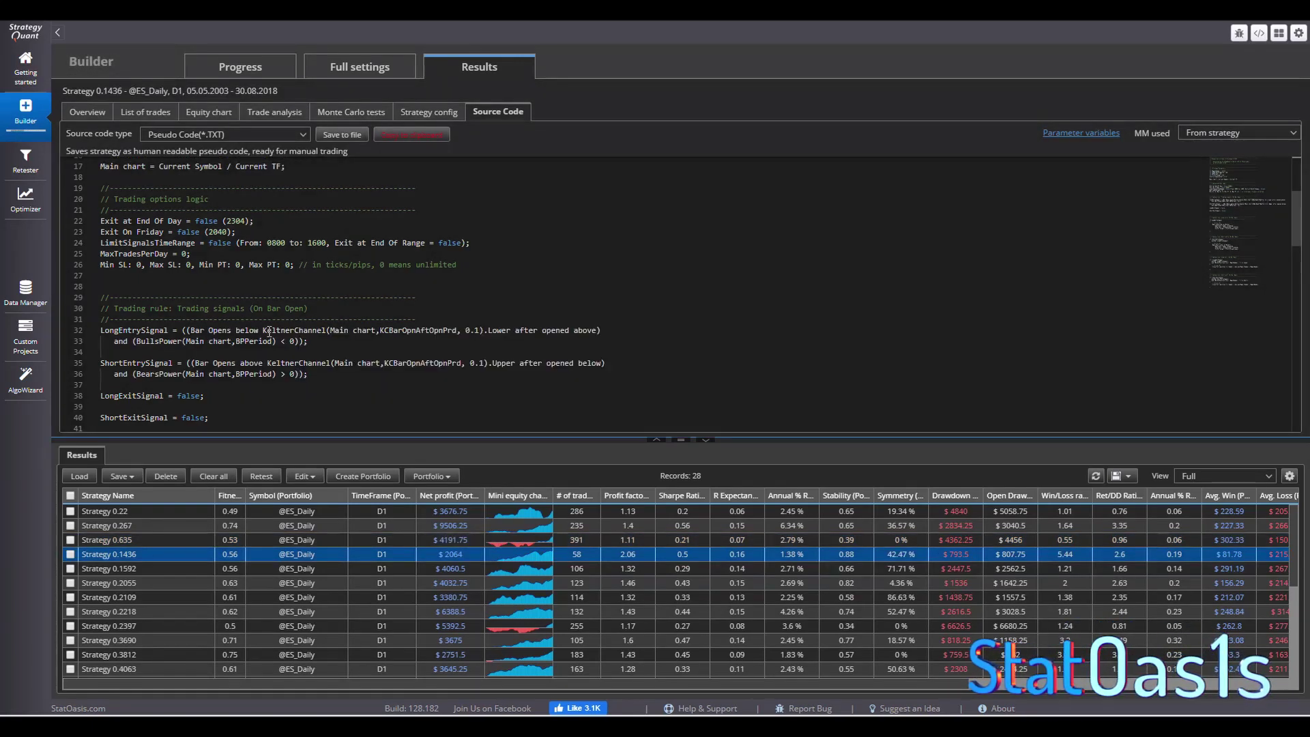
left_click(155, 570)
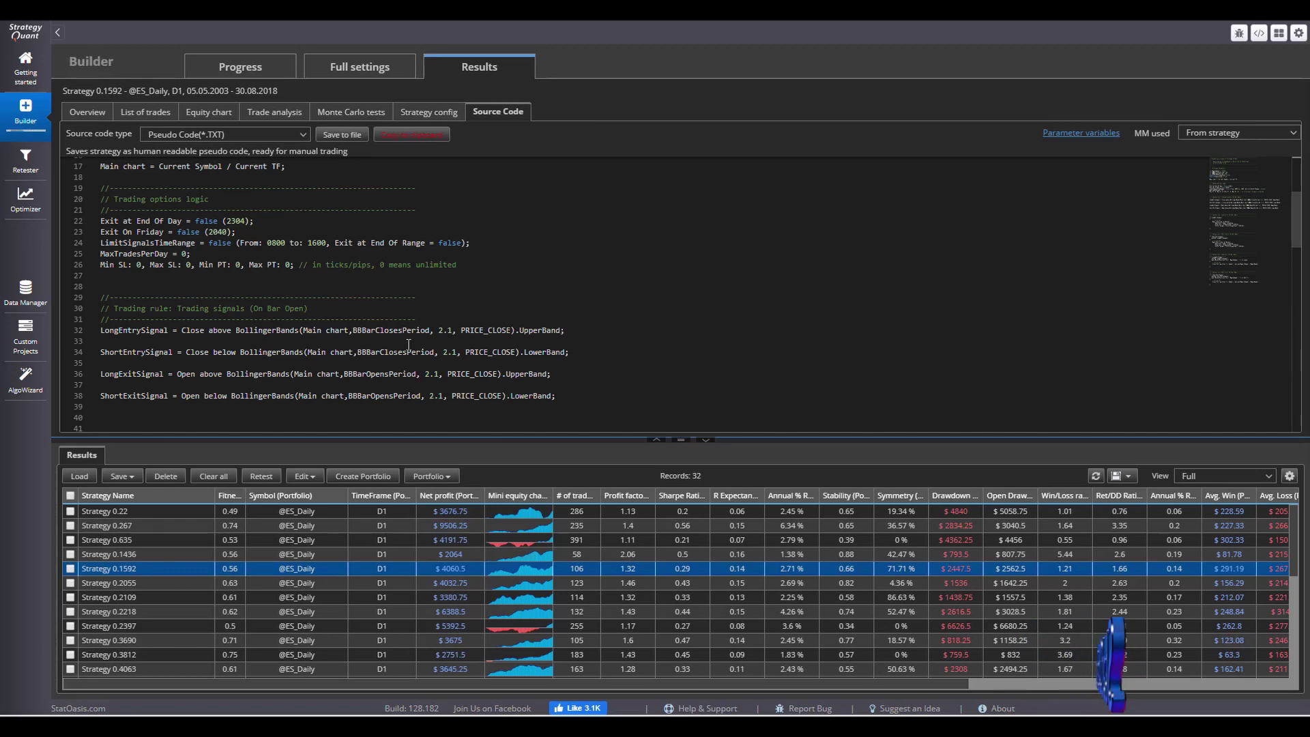
left_click(142, 582)
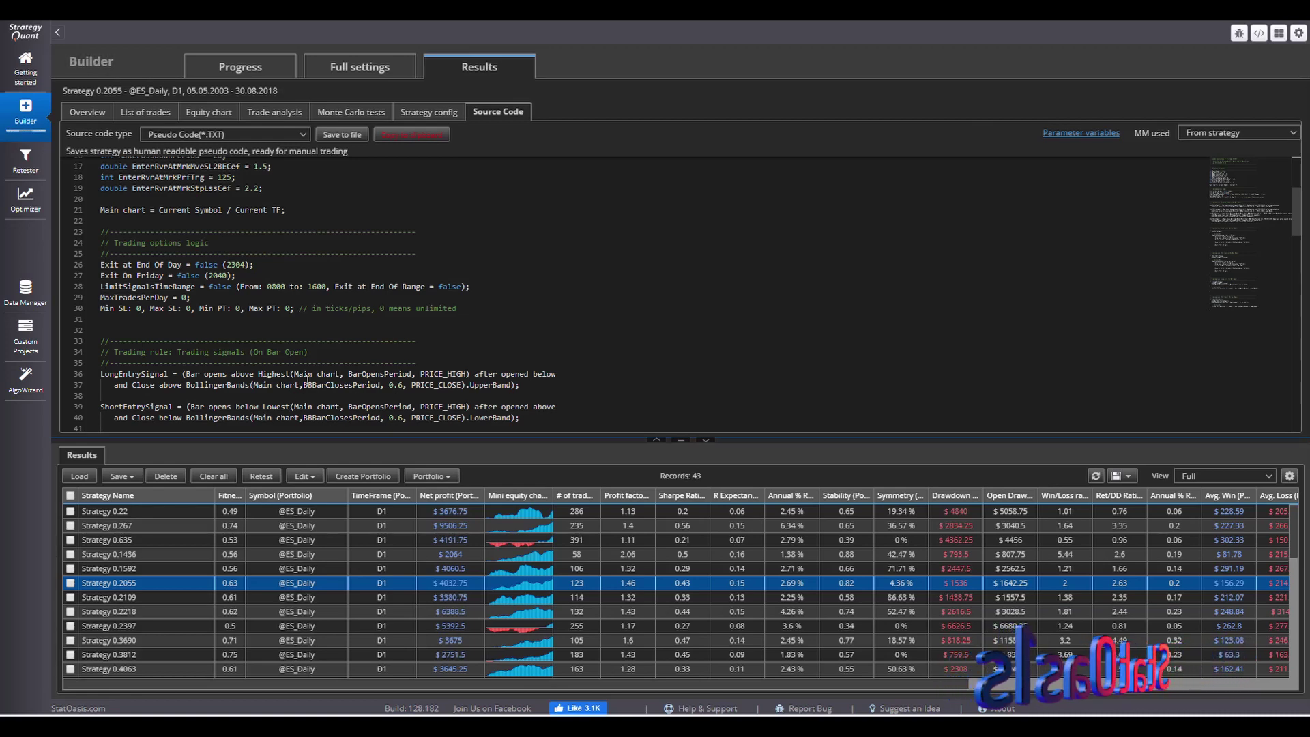
left_click(127, 595)
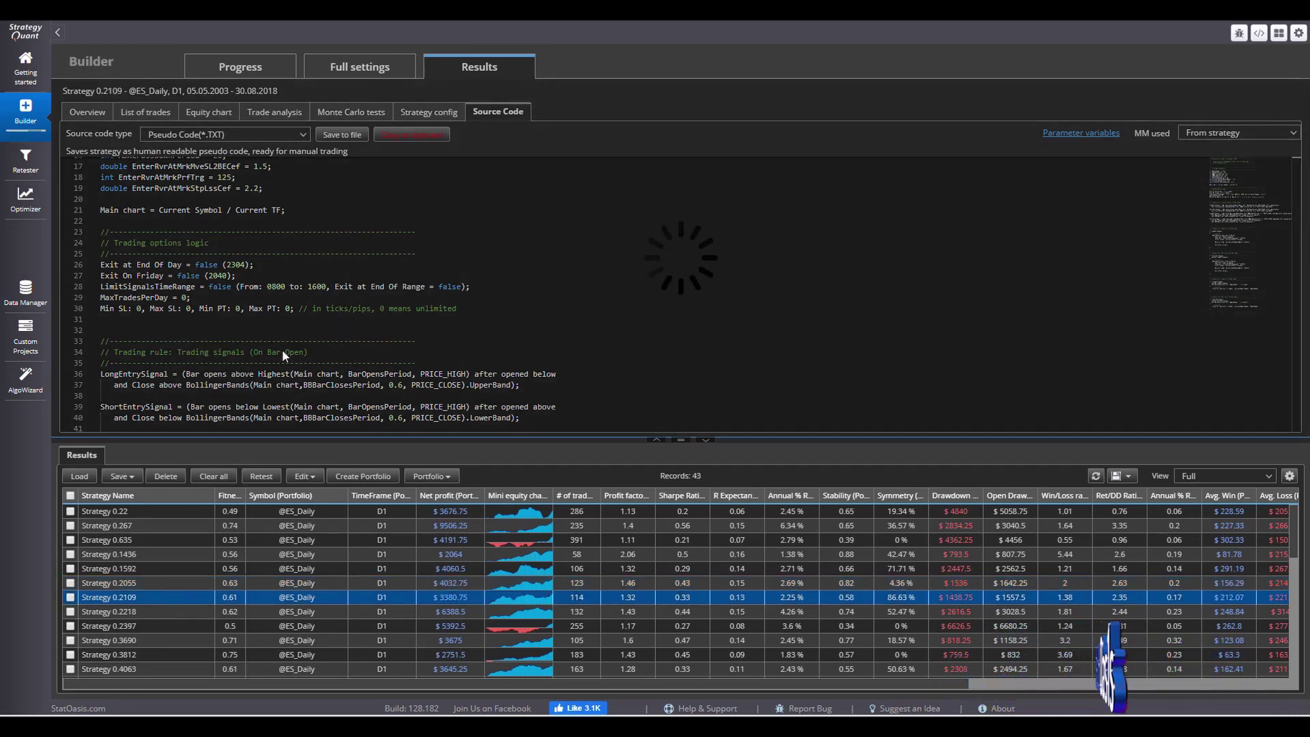
left_click(154, 611)
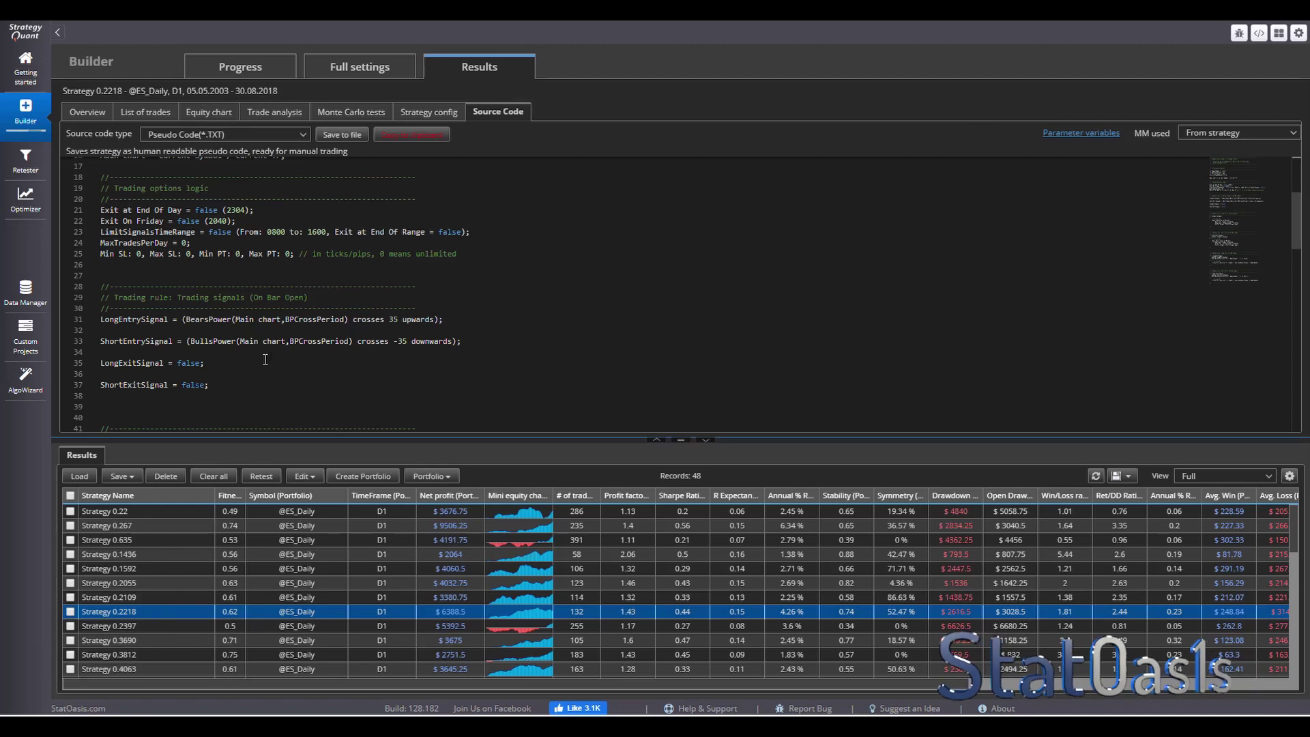
left_click(247, 68)
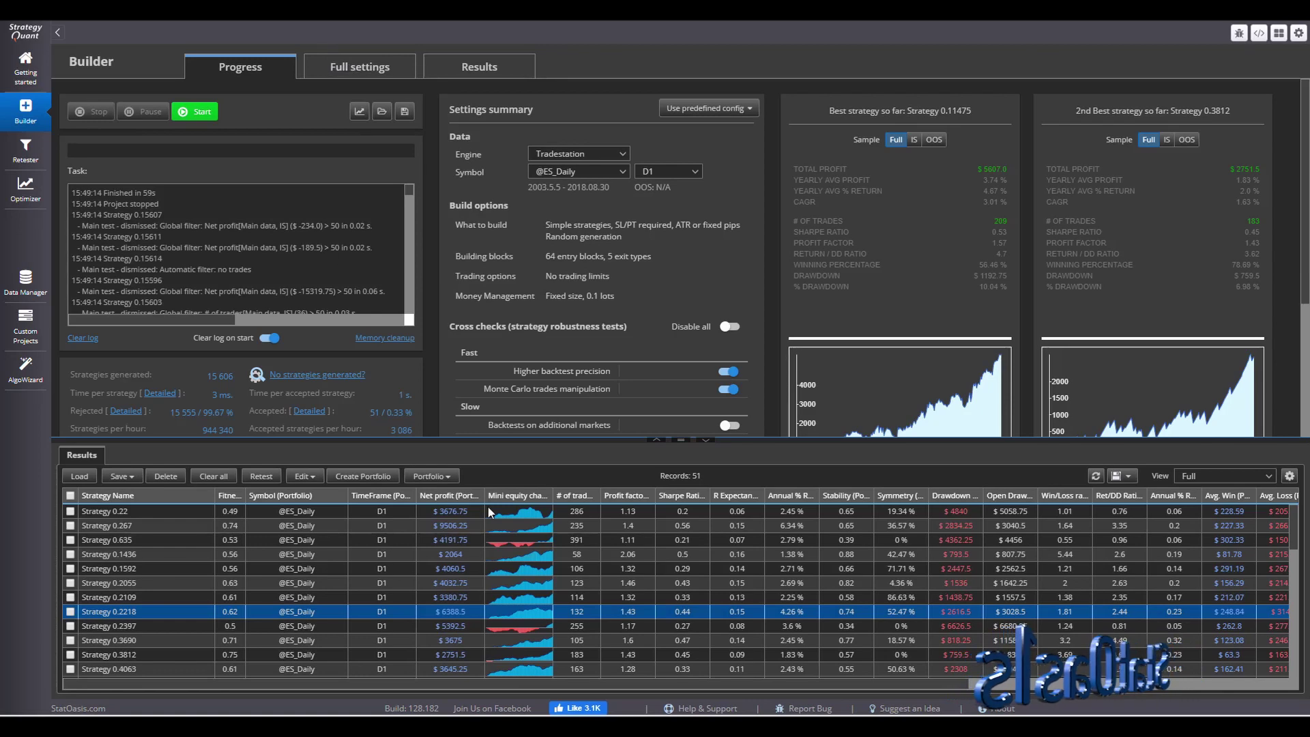
Clear all strategies from the results databank and enlarge the settings area
left_click(205, 479)
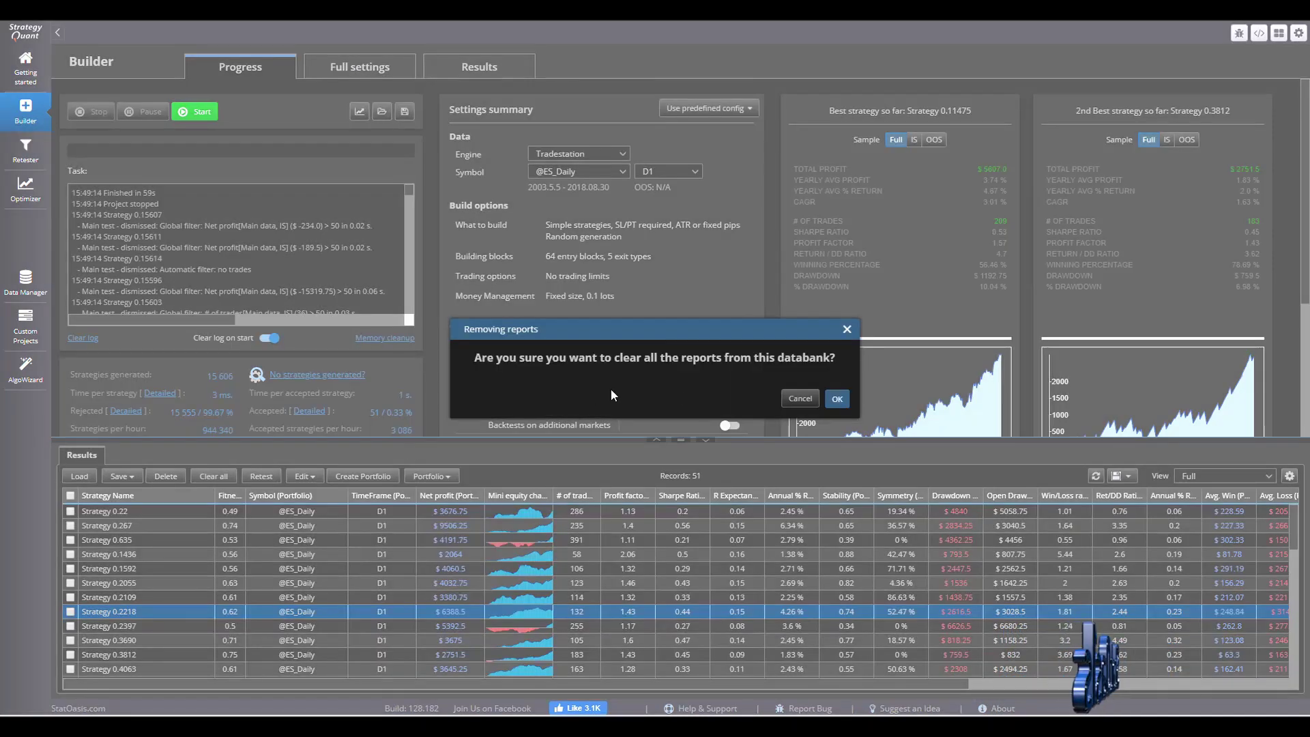
left_click(837, 400)
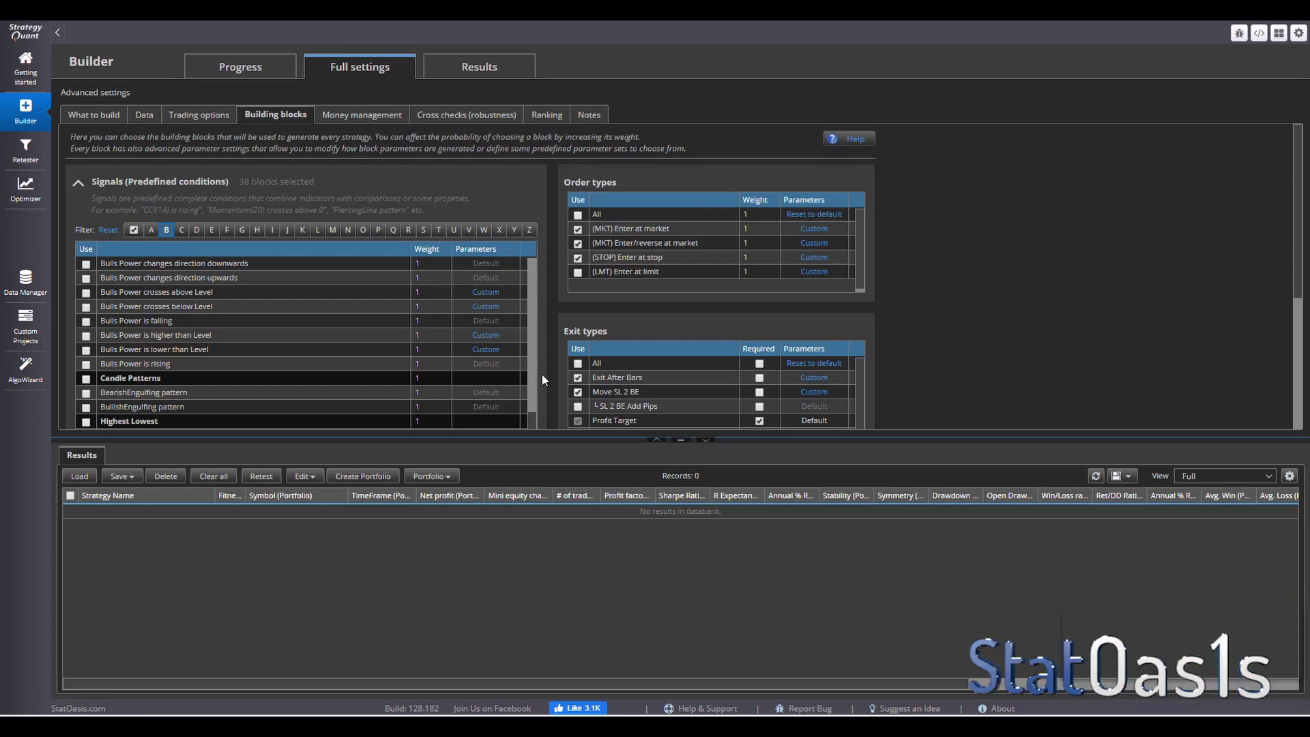
scroll(531, 423, "up", 2)
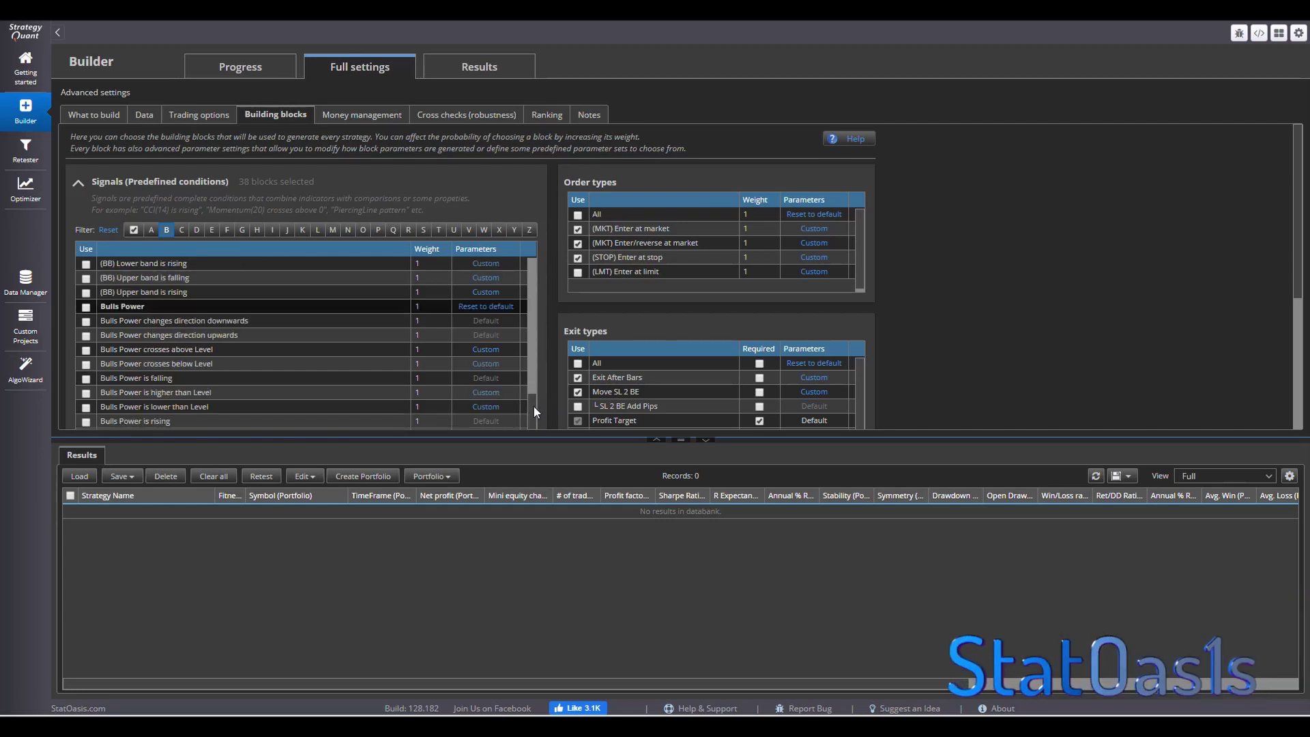
left_click(705, 440)
left_click_drag(531, 444, 523, 240)
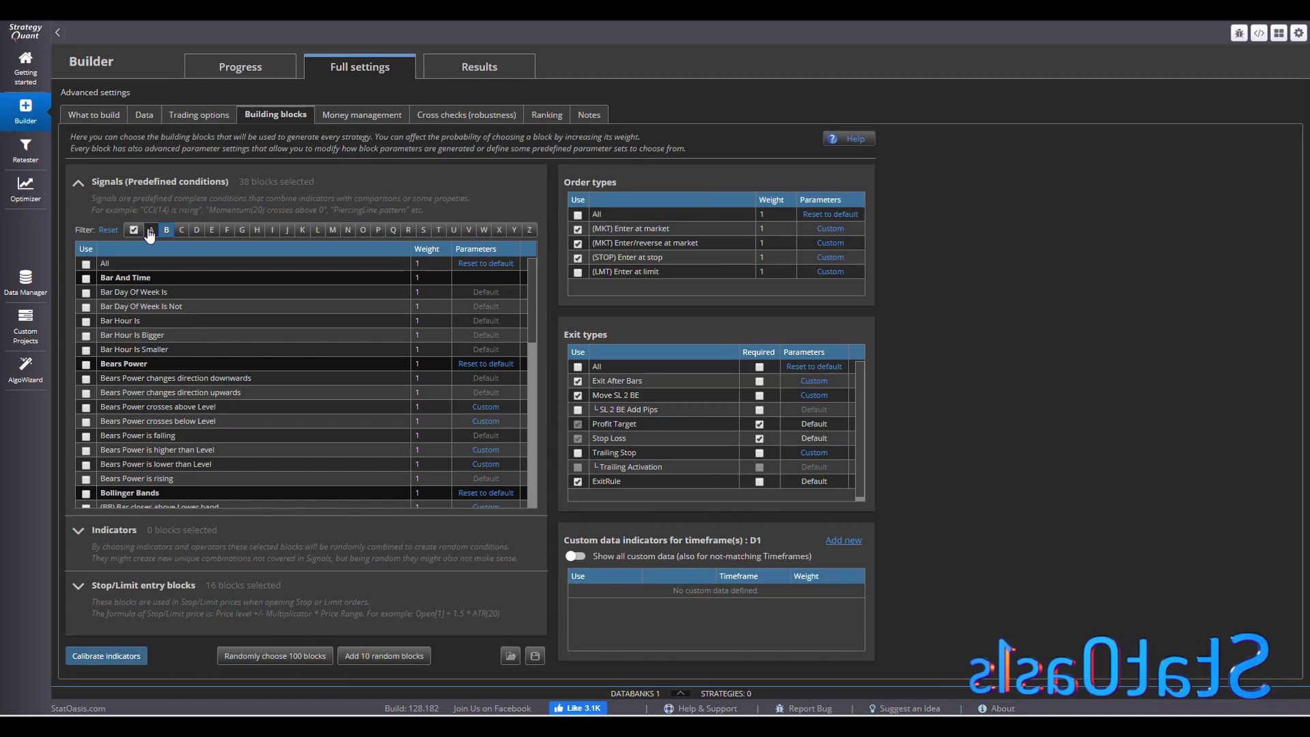
Deselect all signal blocks and select only the Bollinger Bands signals
left_click(111, 232)
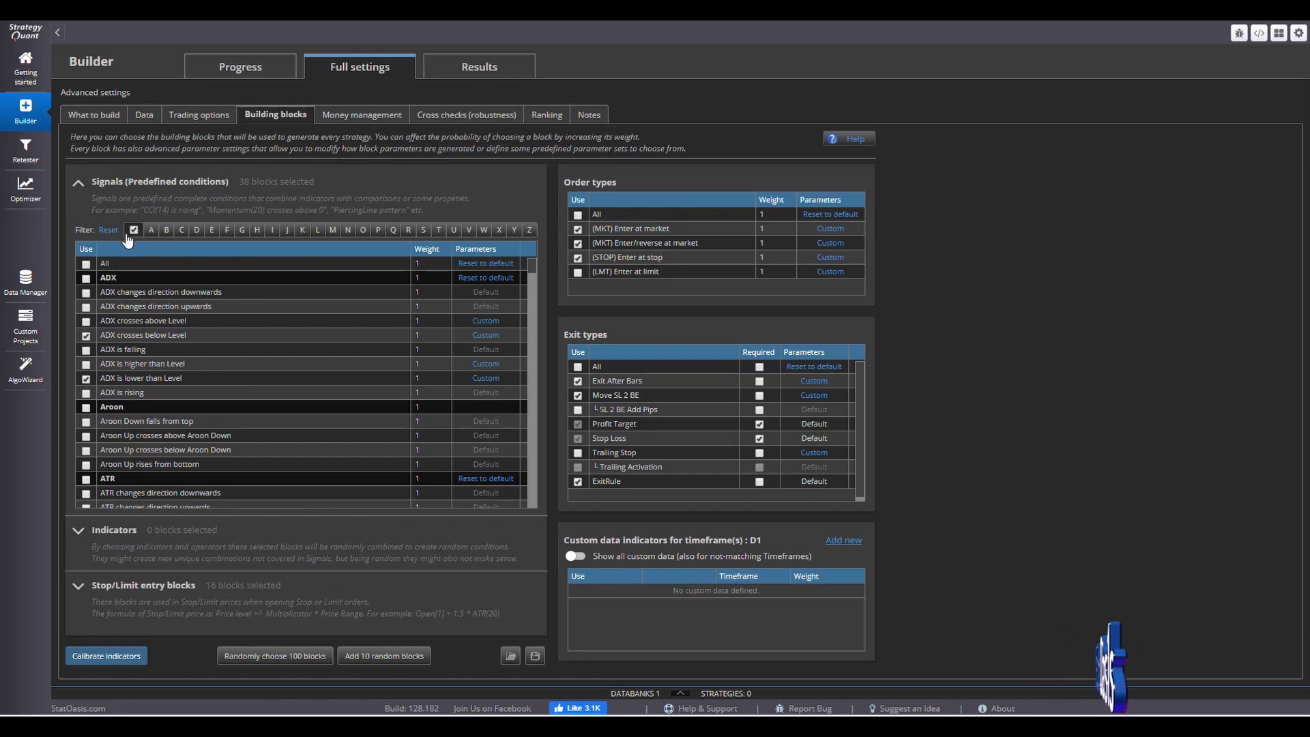
left_click(86, 265)
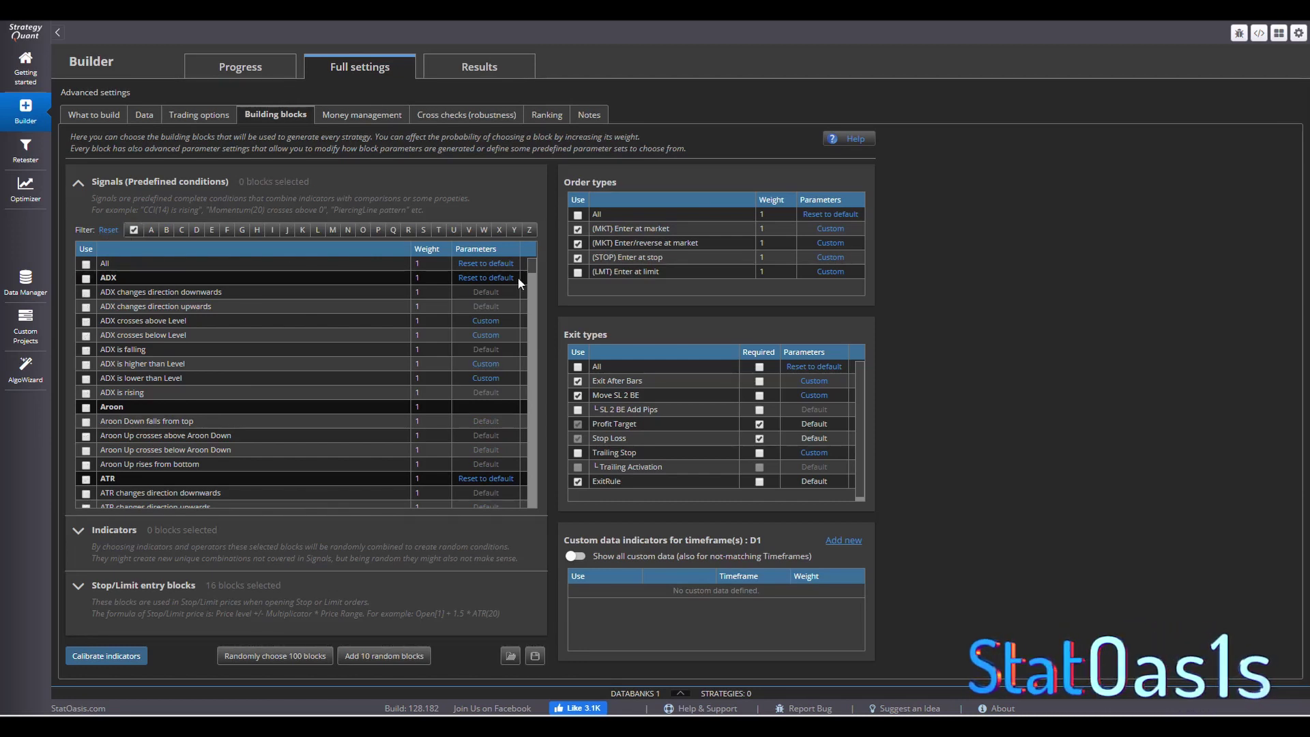
left_click(166, 230)
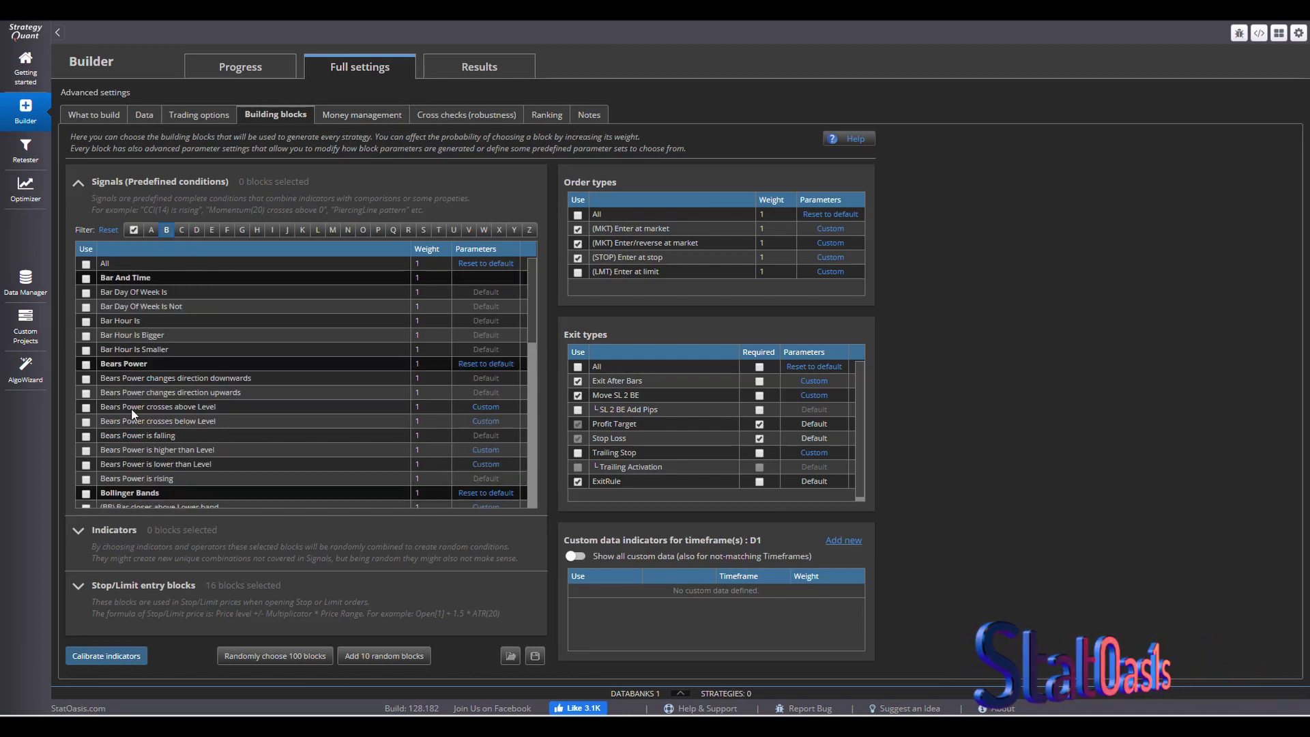
left_click(86, 493)
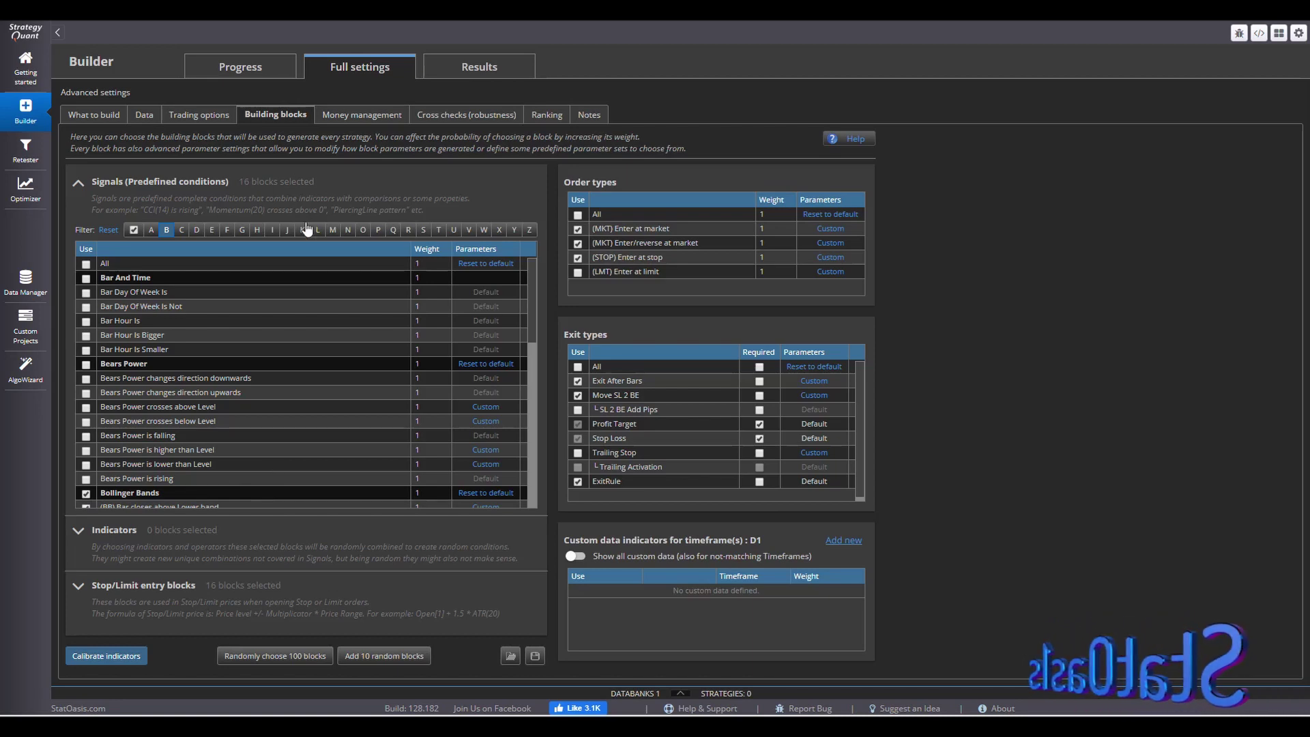
left_click(229, 69)
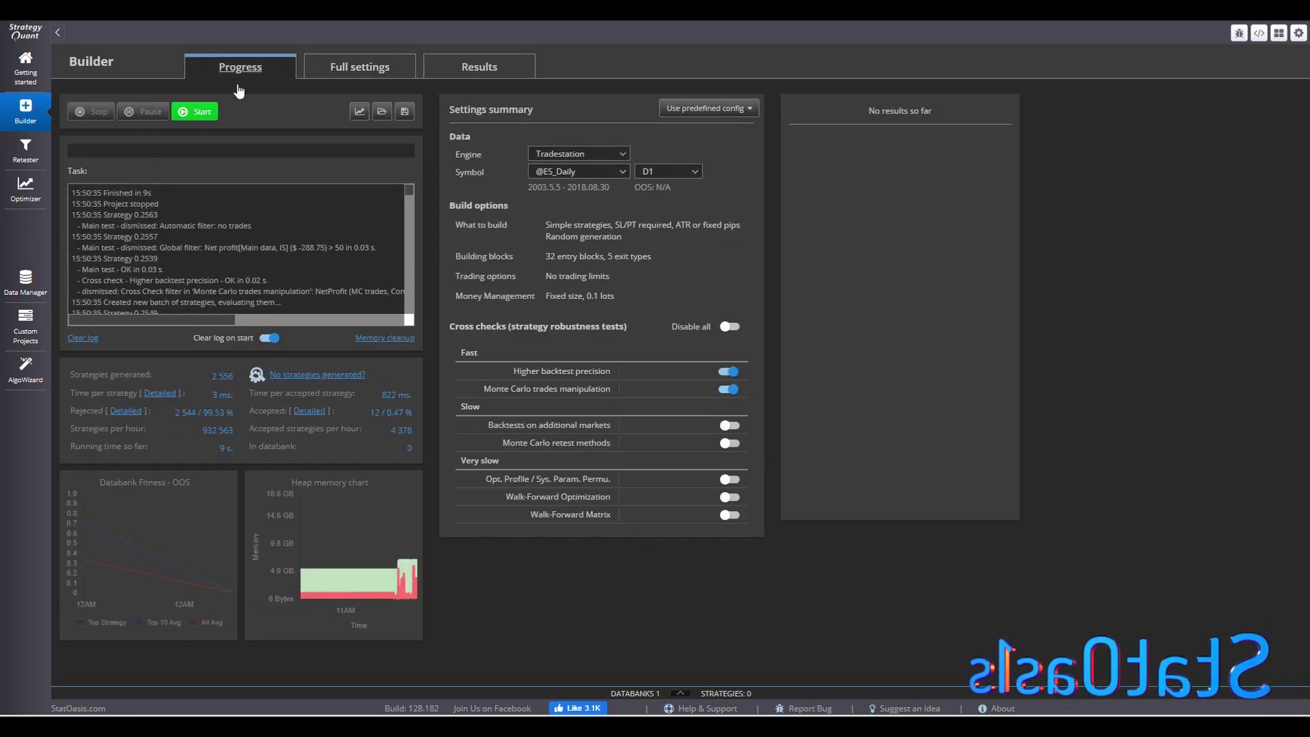
Start the build and view source code of Strategies 0.38, 0.200, 0.454, 0.511 and 0.836
left_click(194, 113)
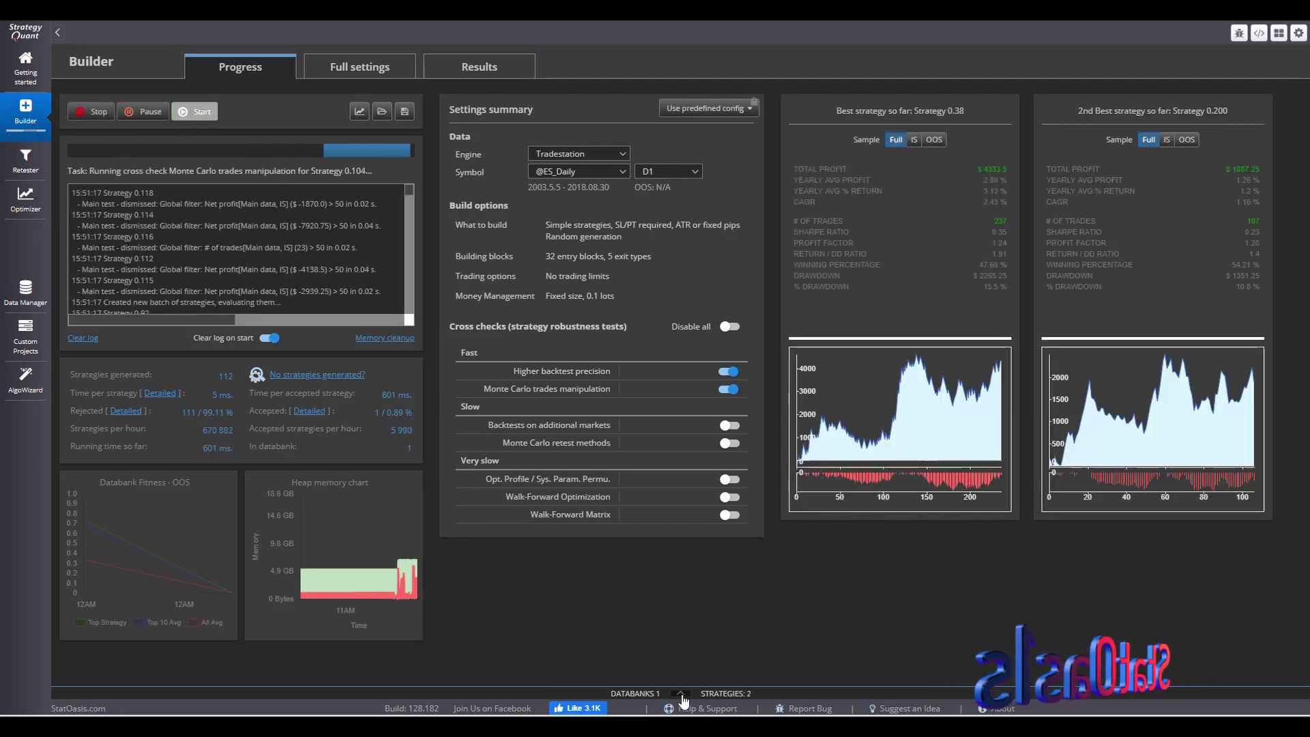
left_click(680, 693)
double_click(174, 506)
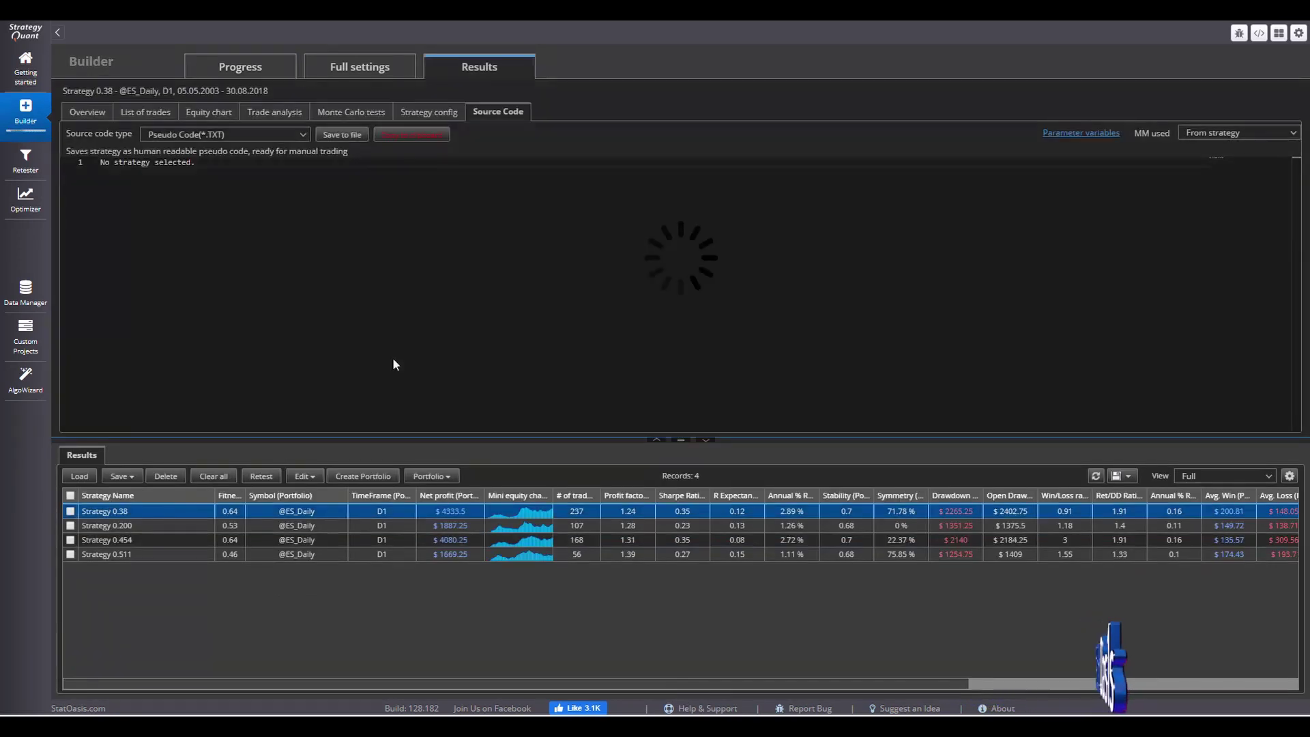
scroll(380, 343, "down", 5)
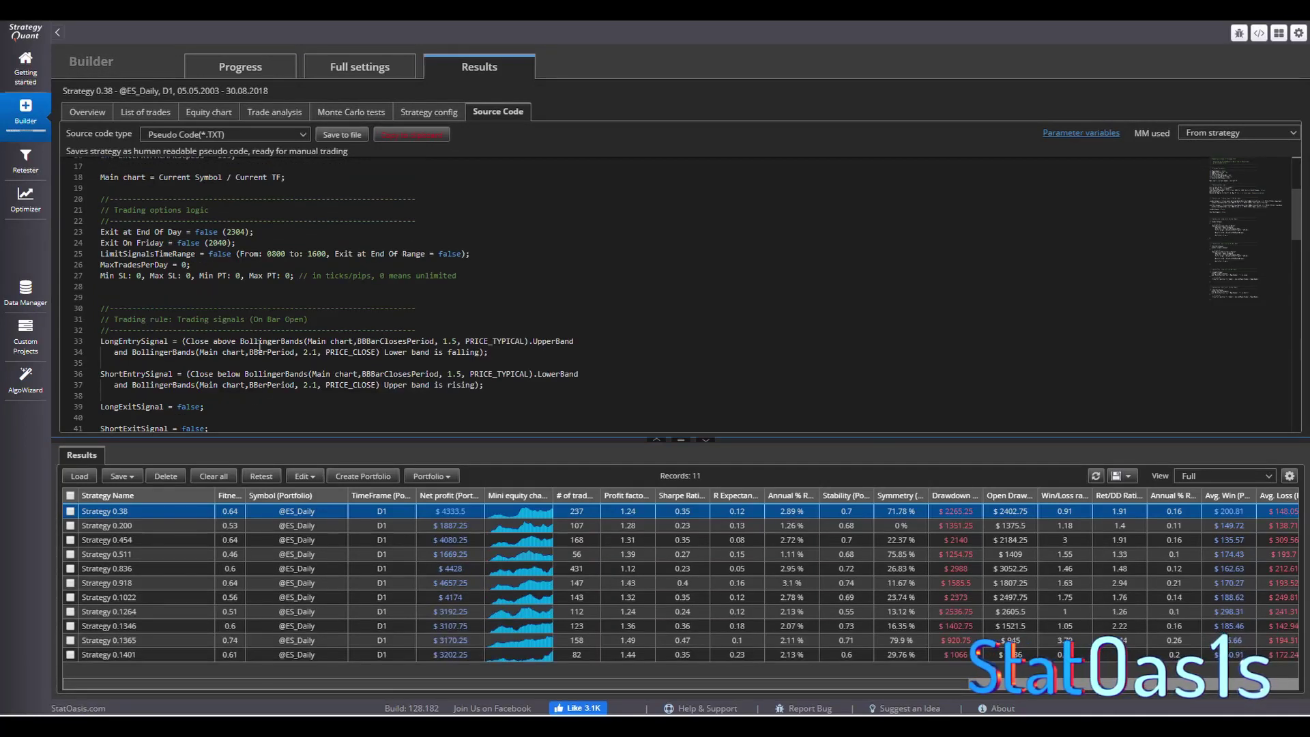
double_click(152, 526)
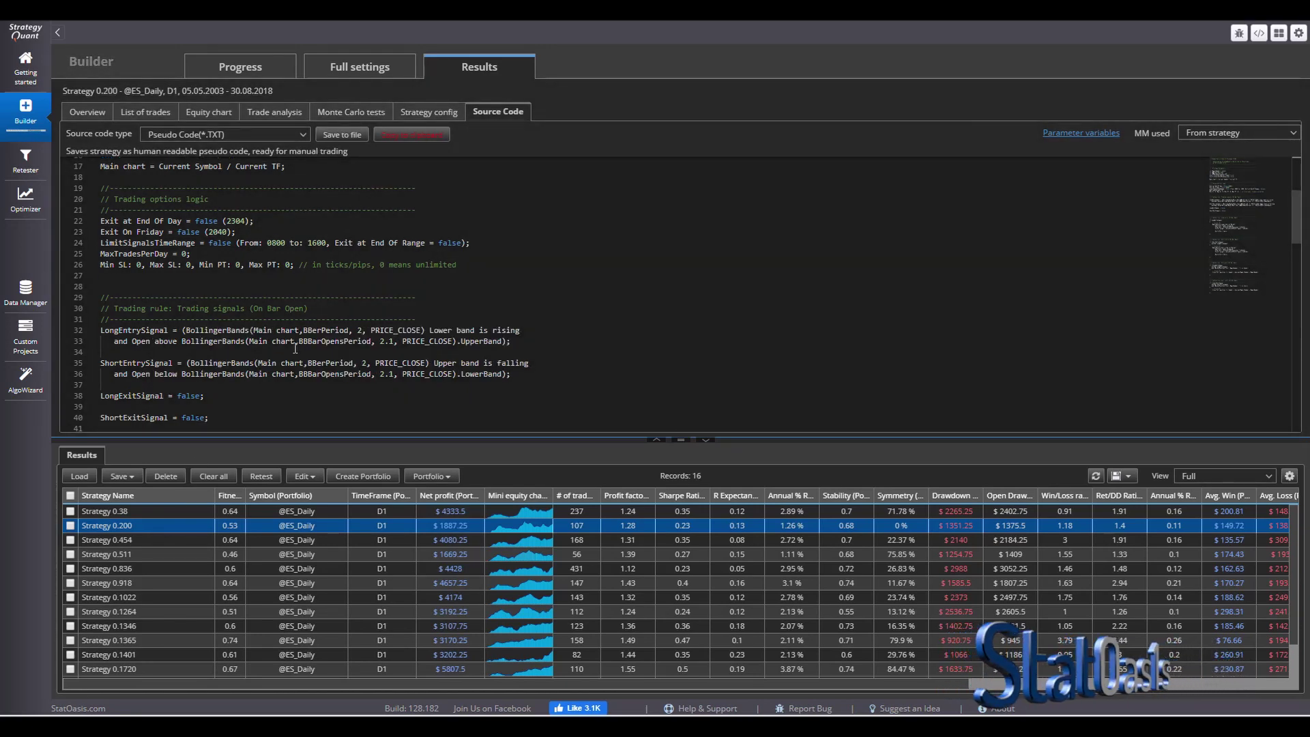
double_click(171, 539)
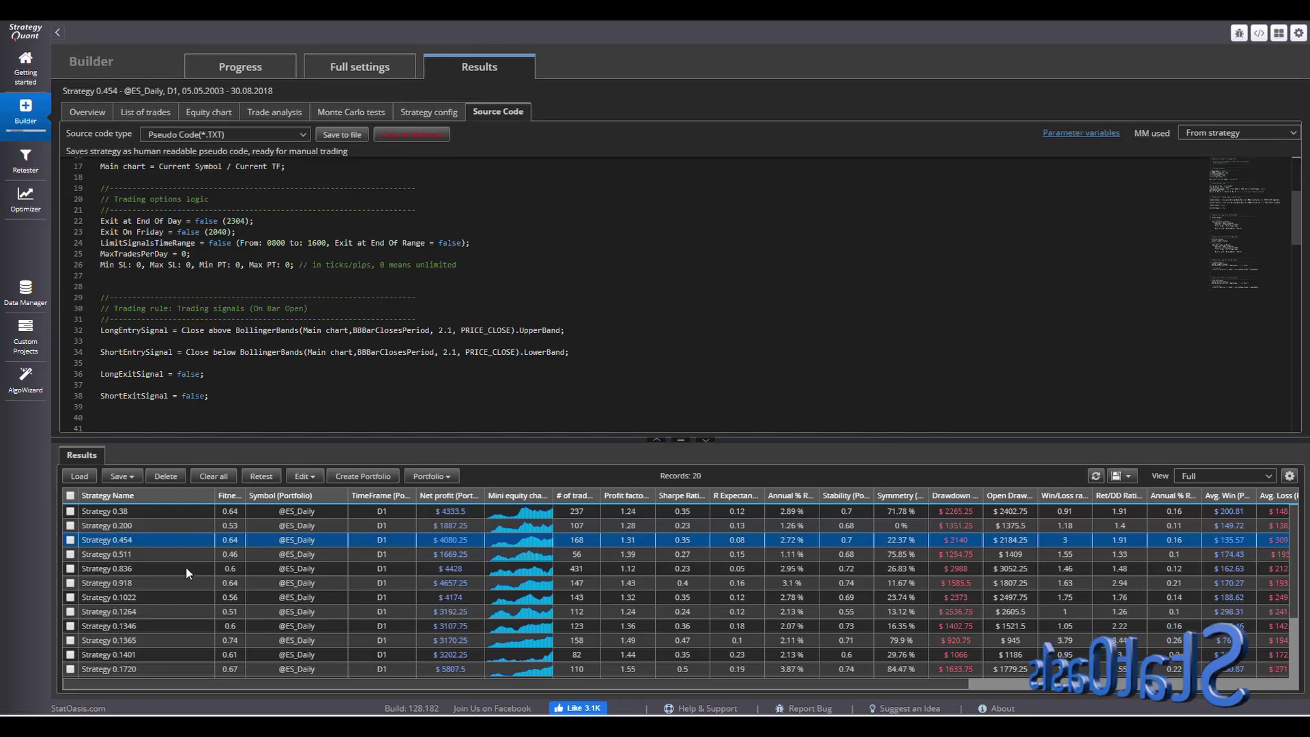
double_click(171, 552)
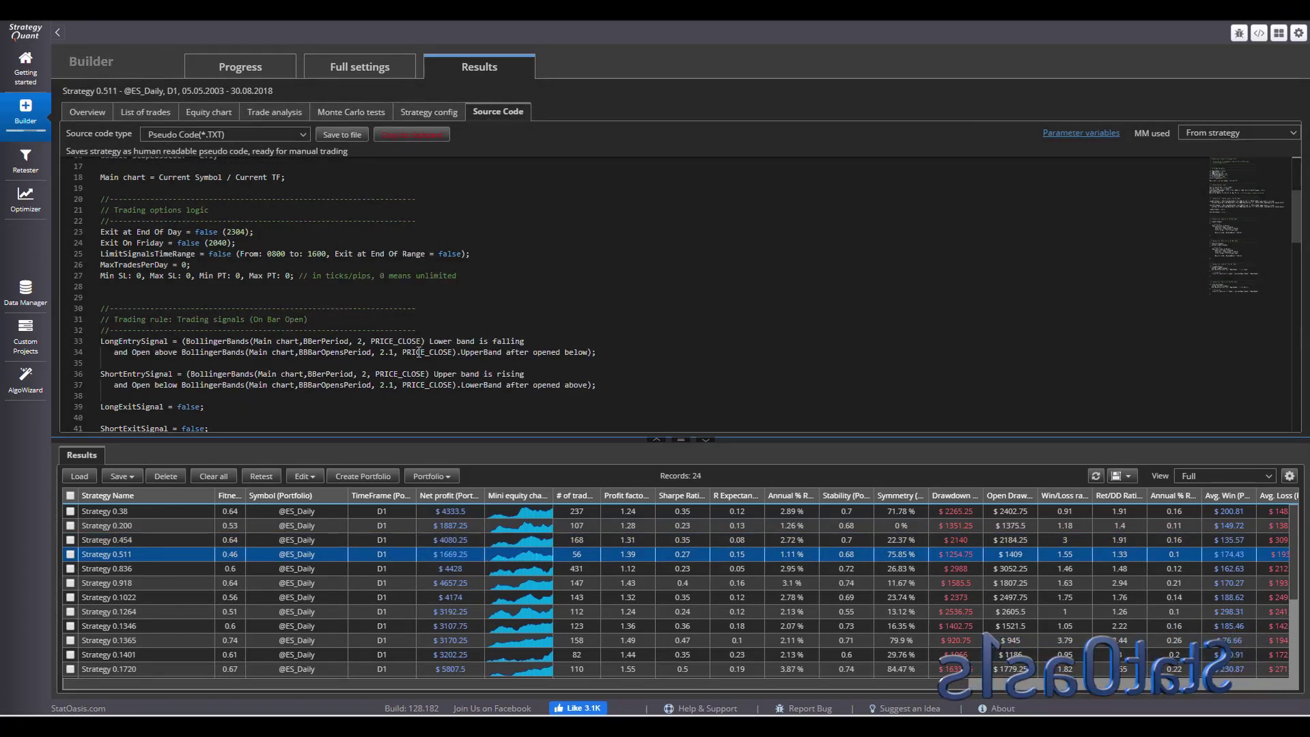
double_click(174, 570)
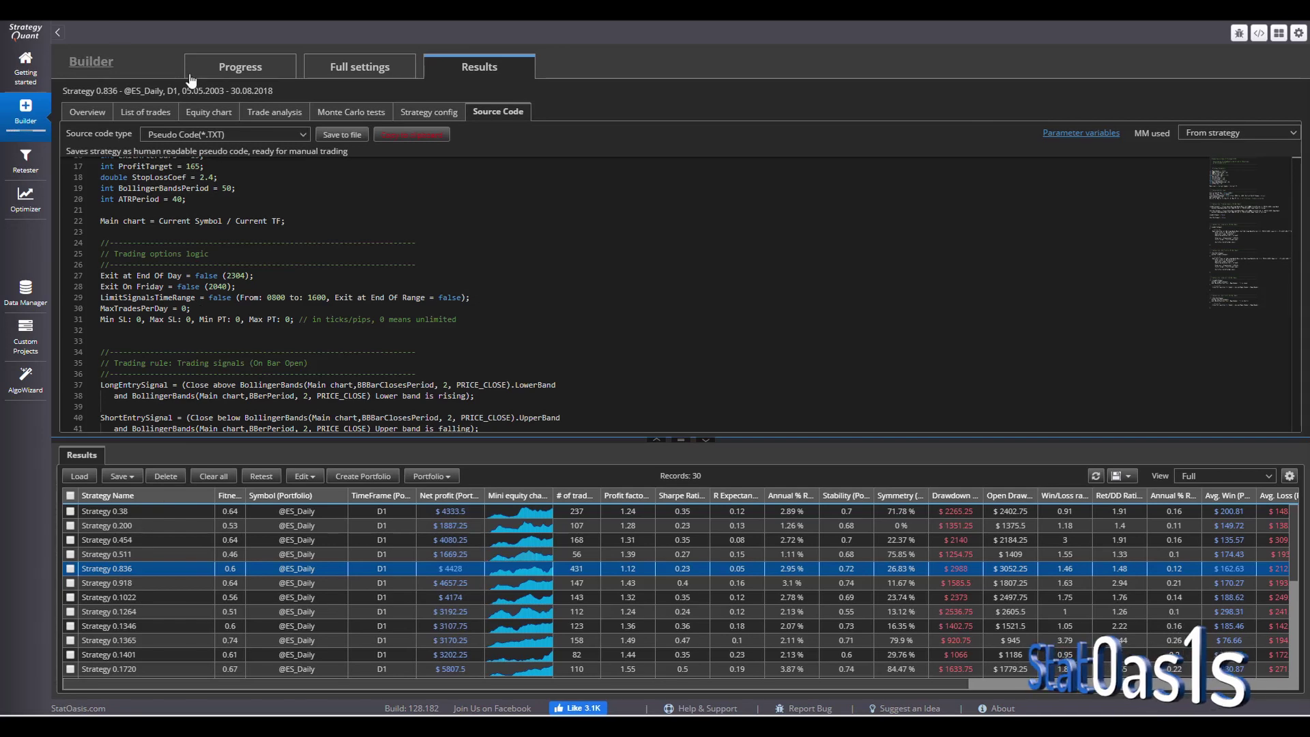
Stop the running strategy build from the Progress overview
left_click(247, 70)
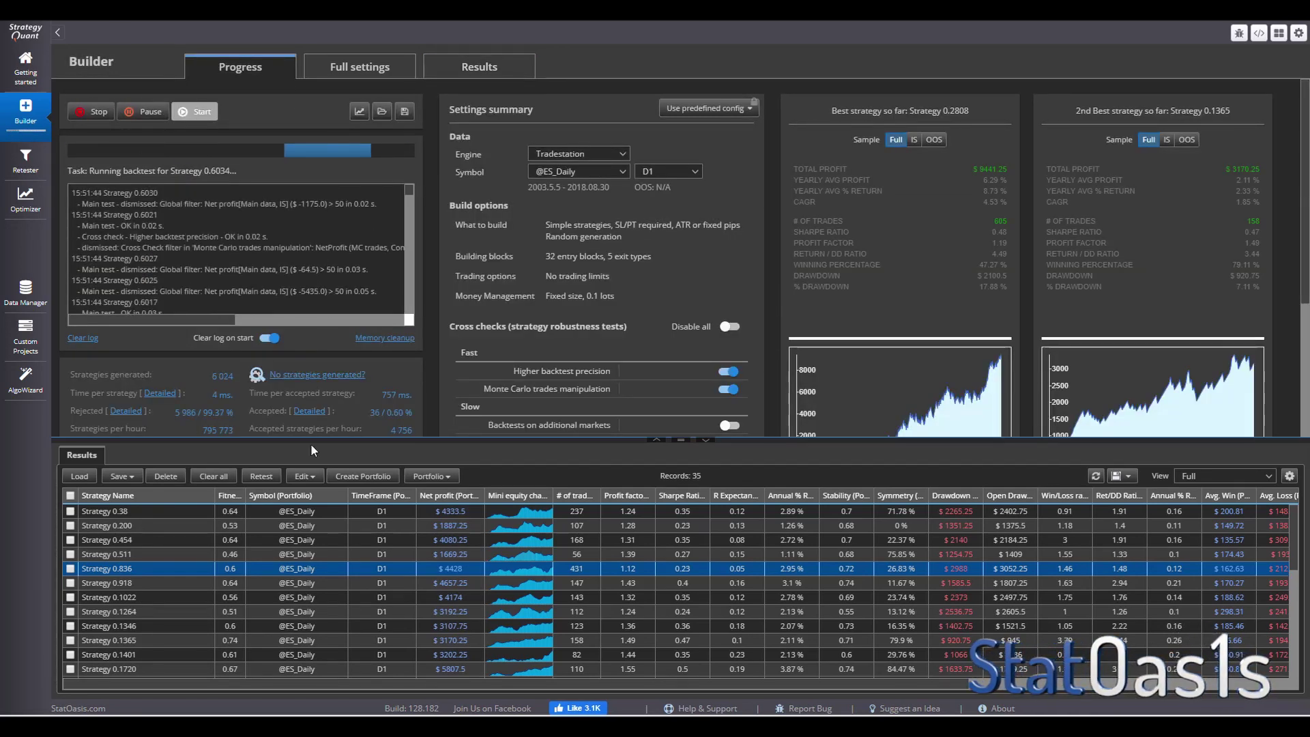
left_click(359, 67)
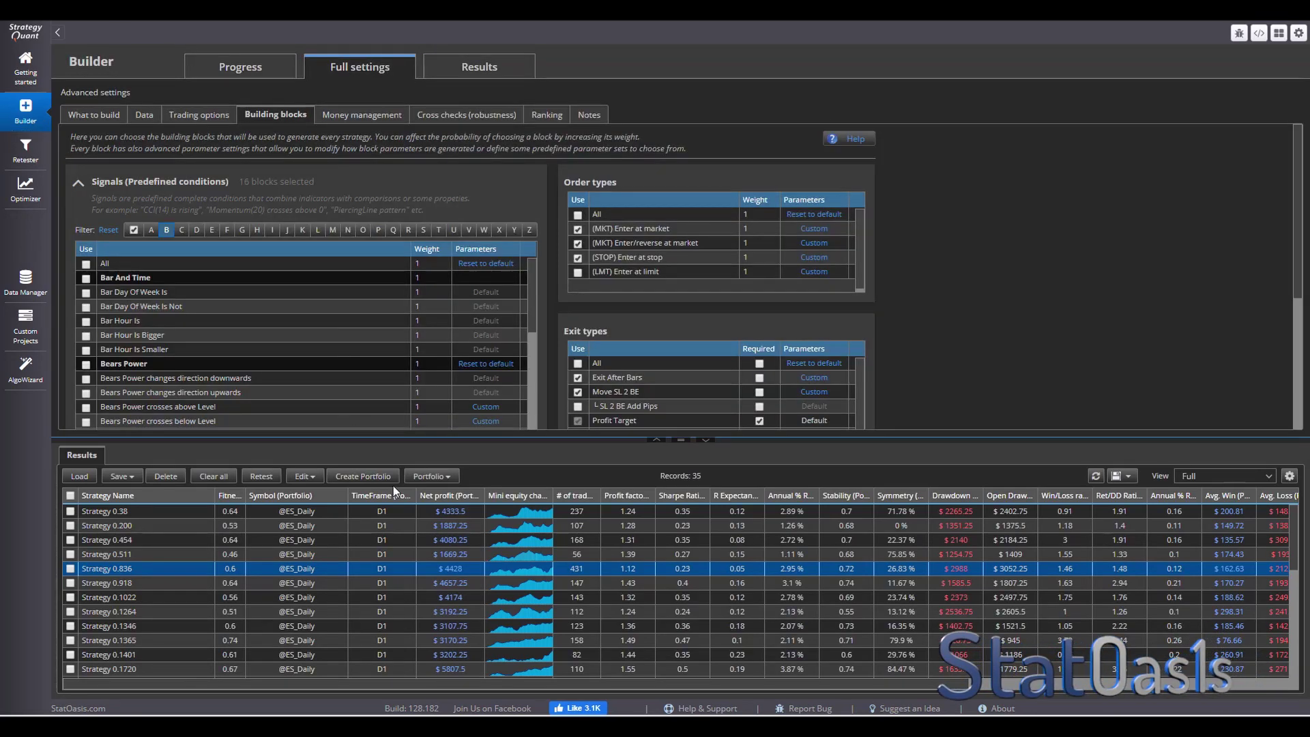
scroll(348, 573, "down", 3)
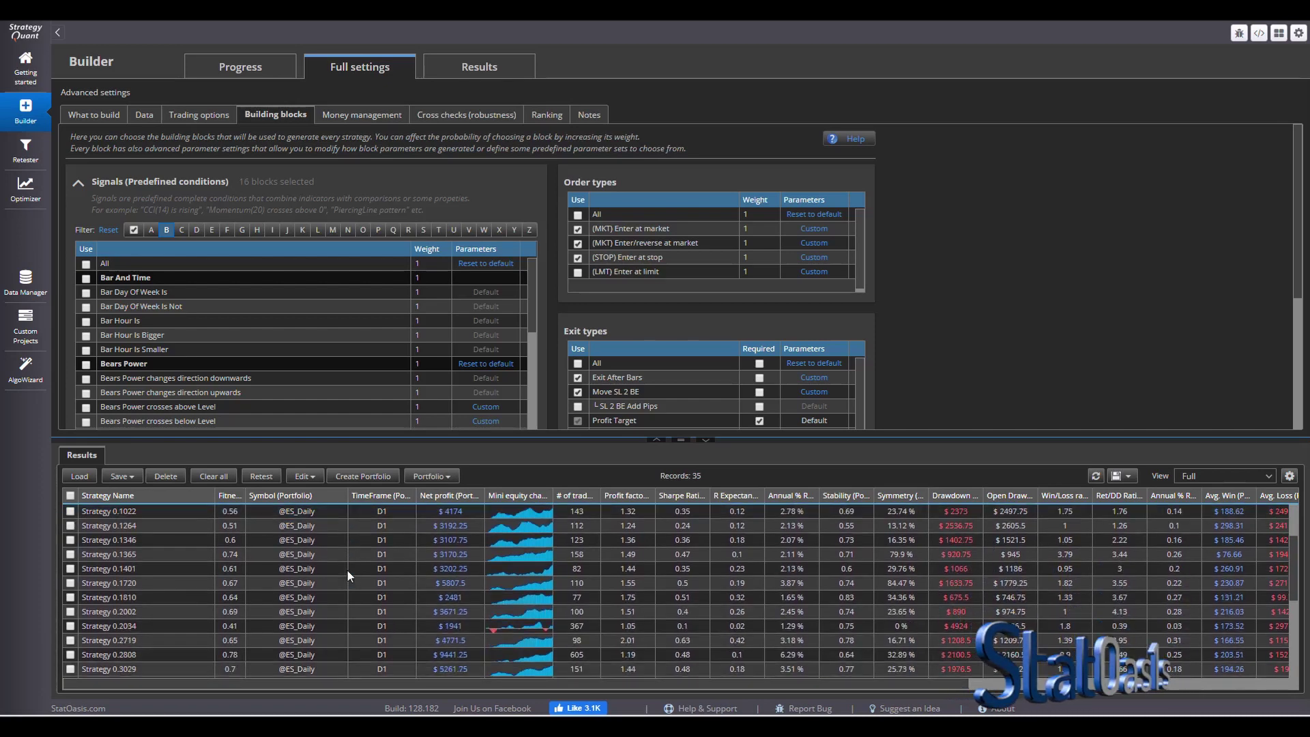
scroll(346, 570, "down", 2)
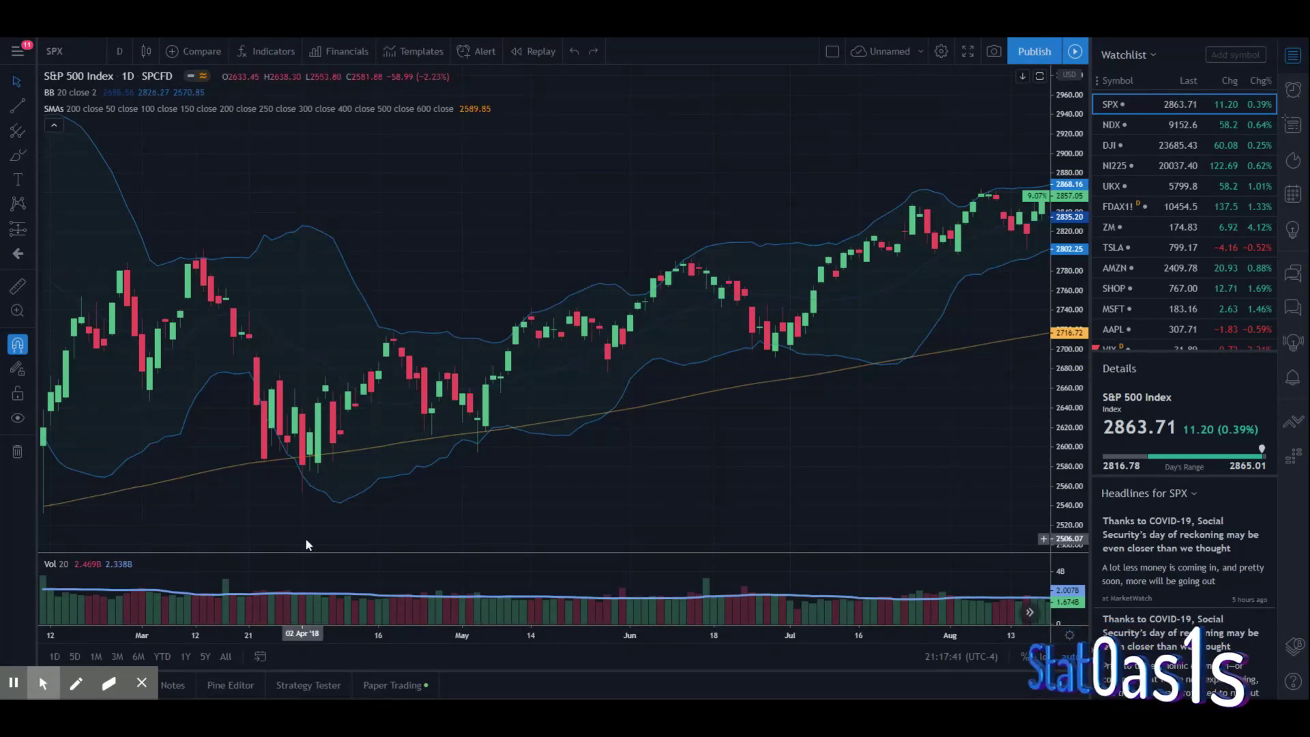
Draw red arrows on the S&P 500 chart at the March–August band highs and lows
left_click(75, 683)
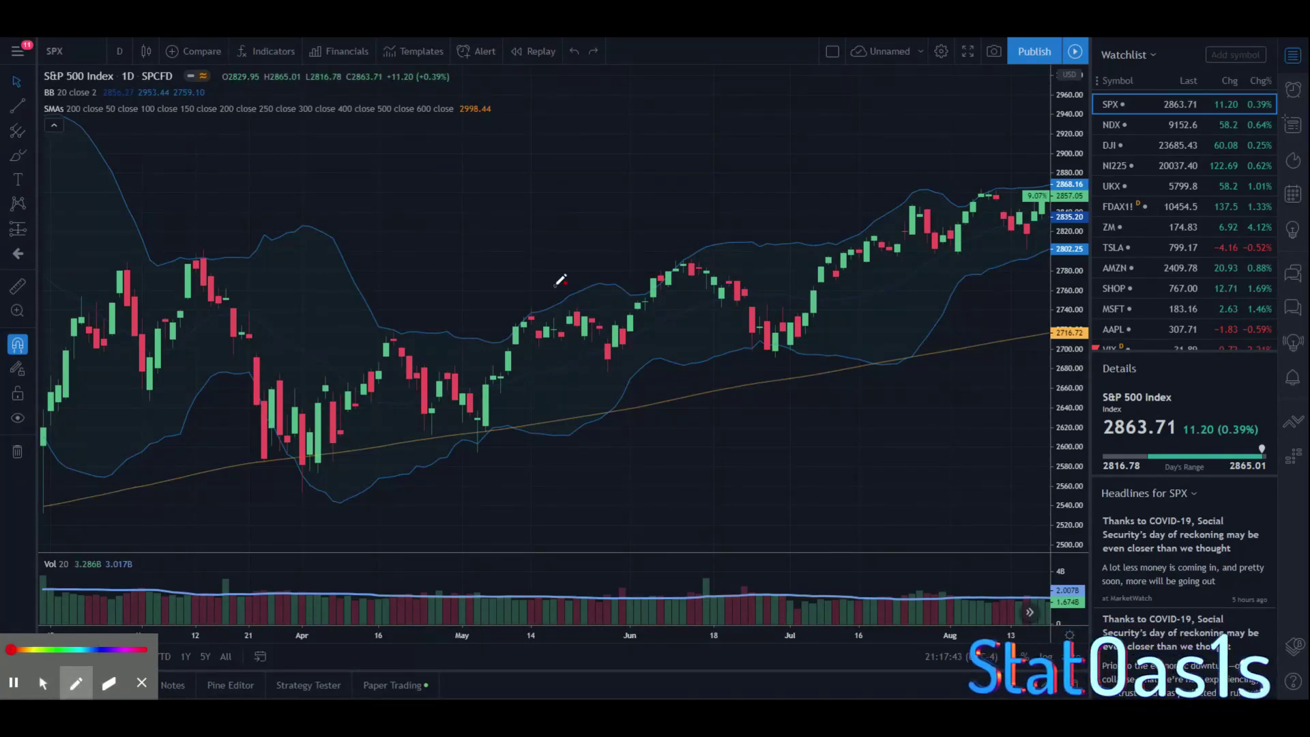
mouse_move(507, 226)
left_mouse_down()
mouse_move(521, 314)
mouse_move(546, 289)
mouse_move(527, 312)
mouse_move(496, 299)
left_mouse_up()
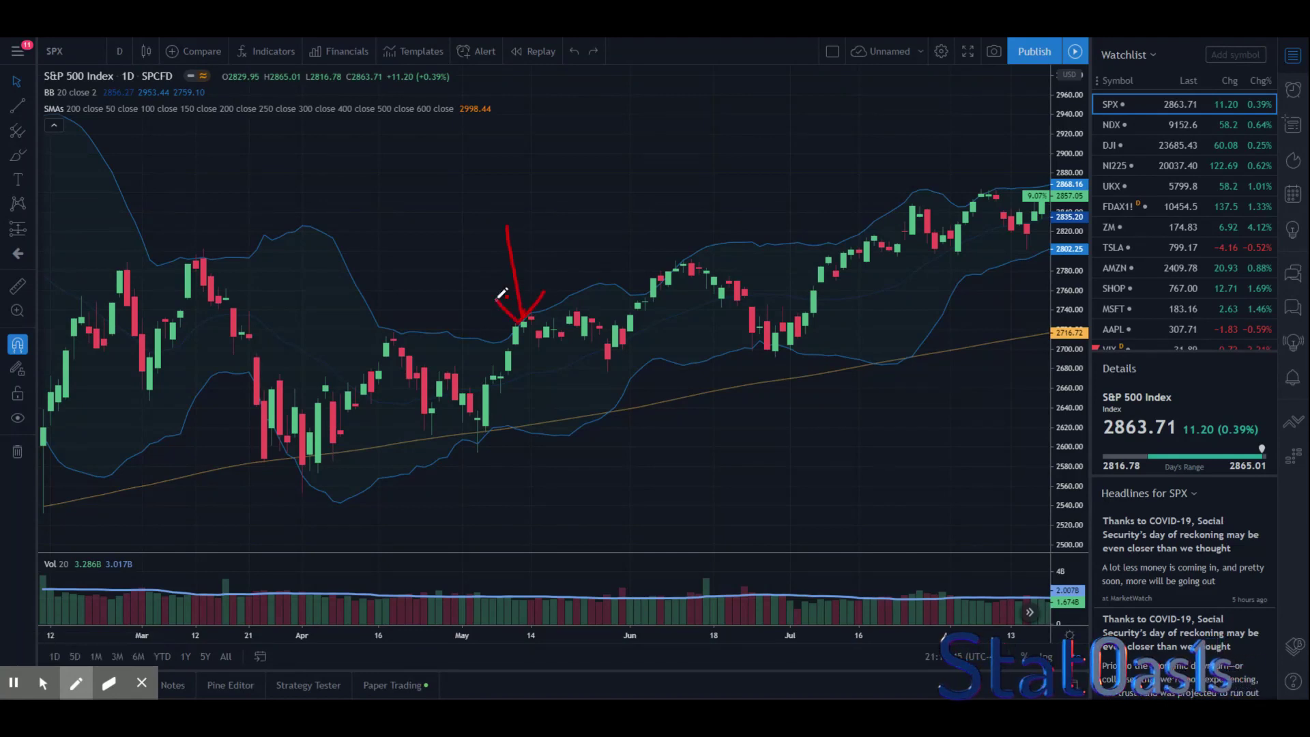
mouse_move(487, 527)
left_mouse_down()
mouse_move(481, 444)
mouse_move(500, 461)
mouse_move(461, 468)
left_mouse_up()
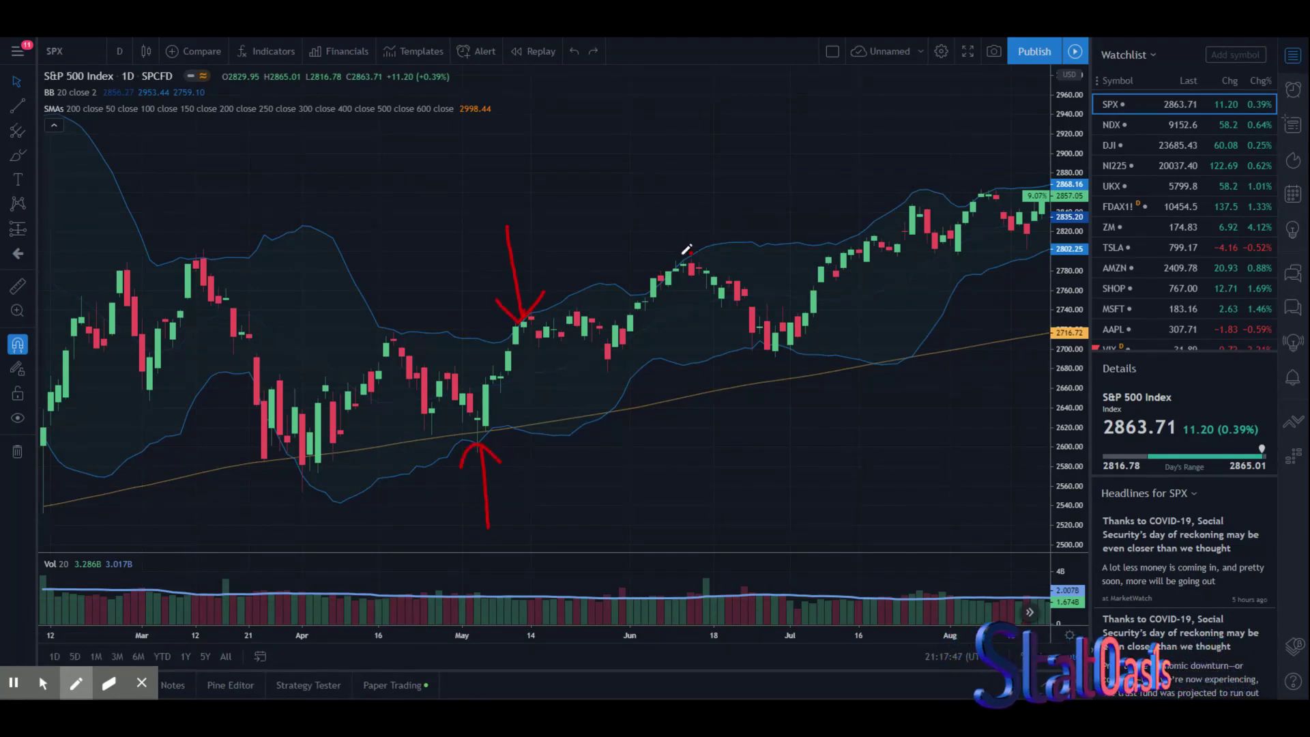
mouse_move(662, 183)
left_mouse_down()
mouse_move(688, 255)
mouse_move(656, 240)
left_mouse_up()
left_click_drag(789, 442, 771, 344)
left_click_drag(771, 345, 754, 370)
left_click_drag(977, 133, 985, 198)
left_click_drag(307, 550, 302, 479)
left_click_drag(302, 479, 282, 508)
left_click_drag(195, 179, 196, 237)
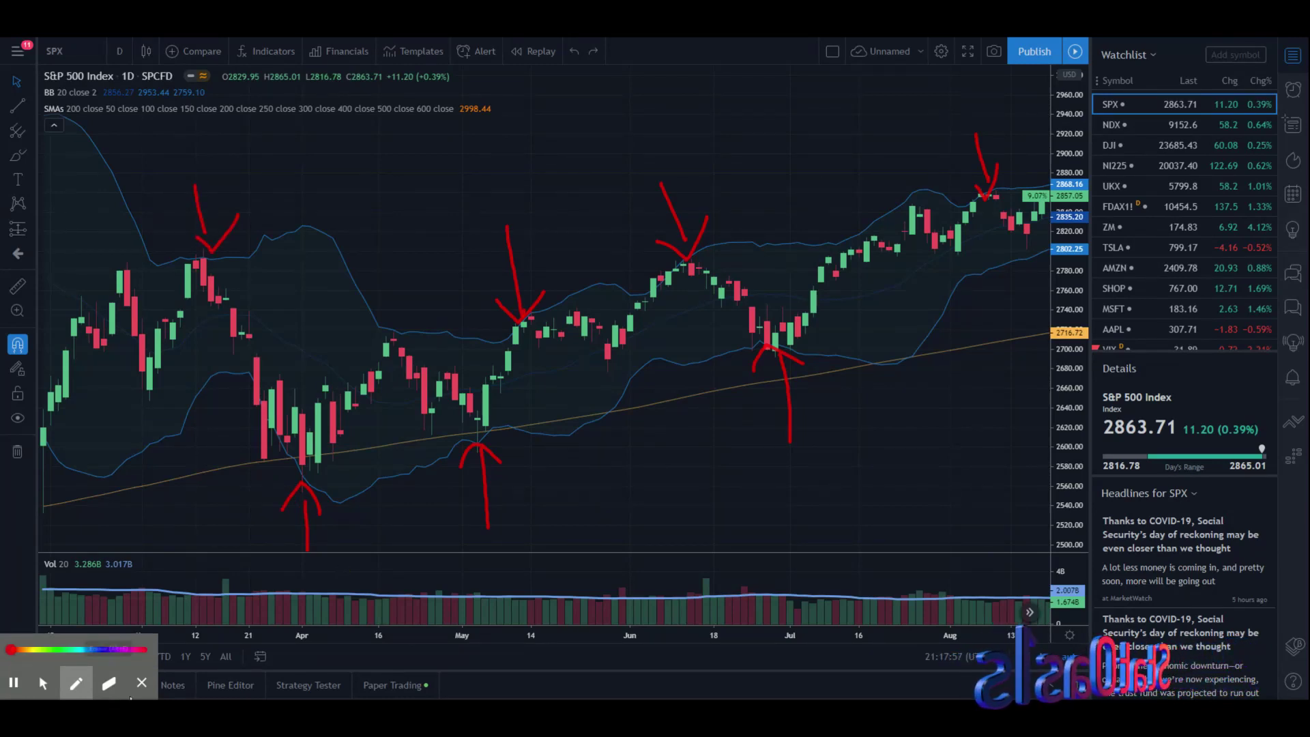
Erase the red arrow annotations and pan the chart toward later months
left_click(108, 682)
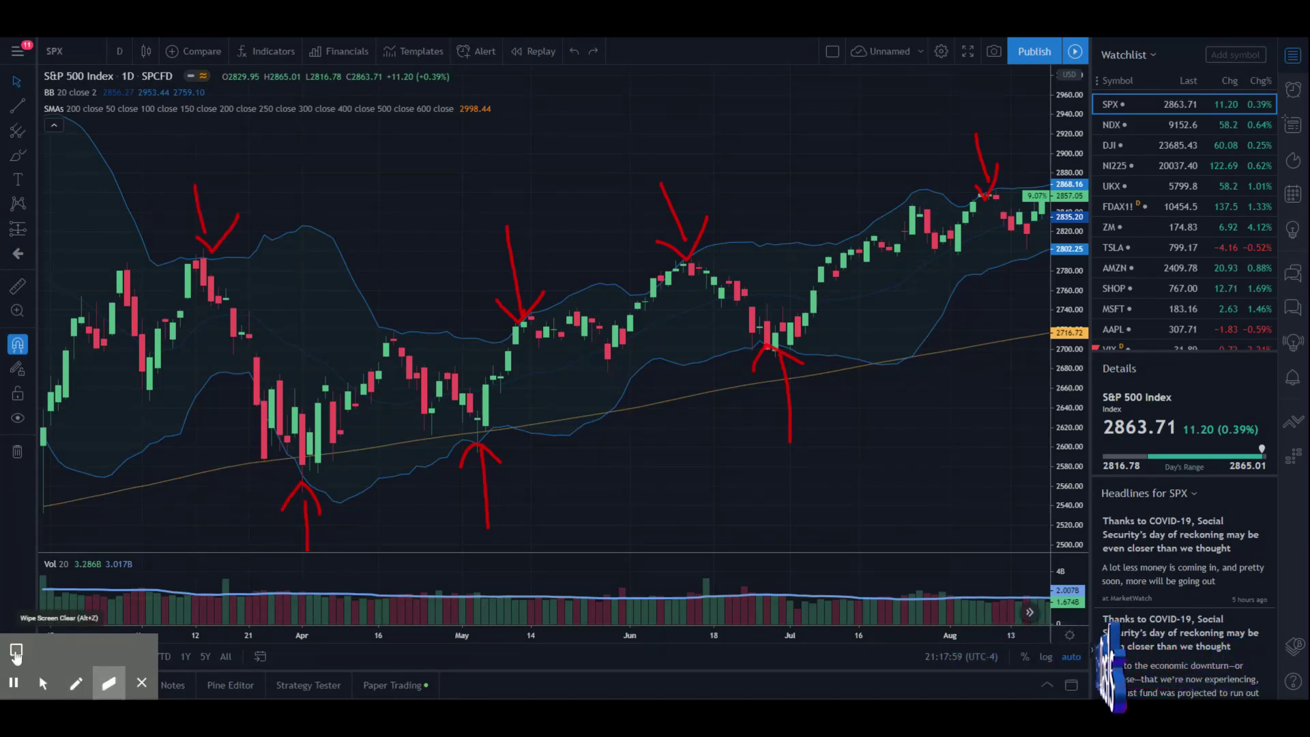
left_click(16, 654)
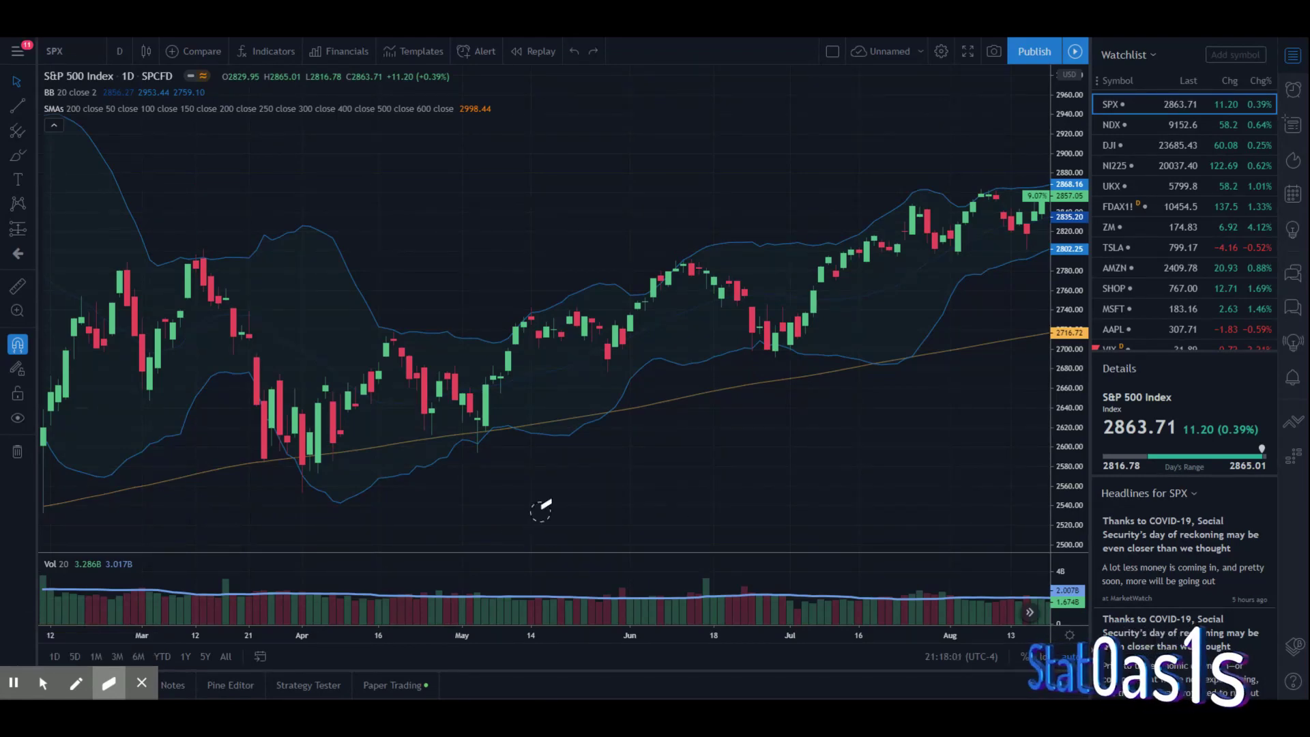
left_click(42, 682)
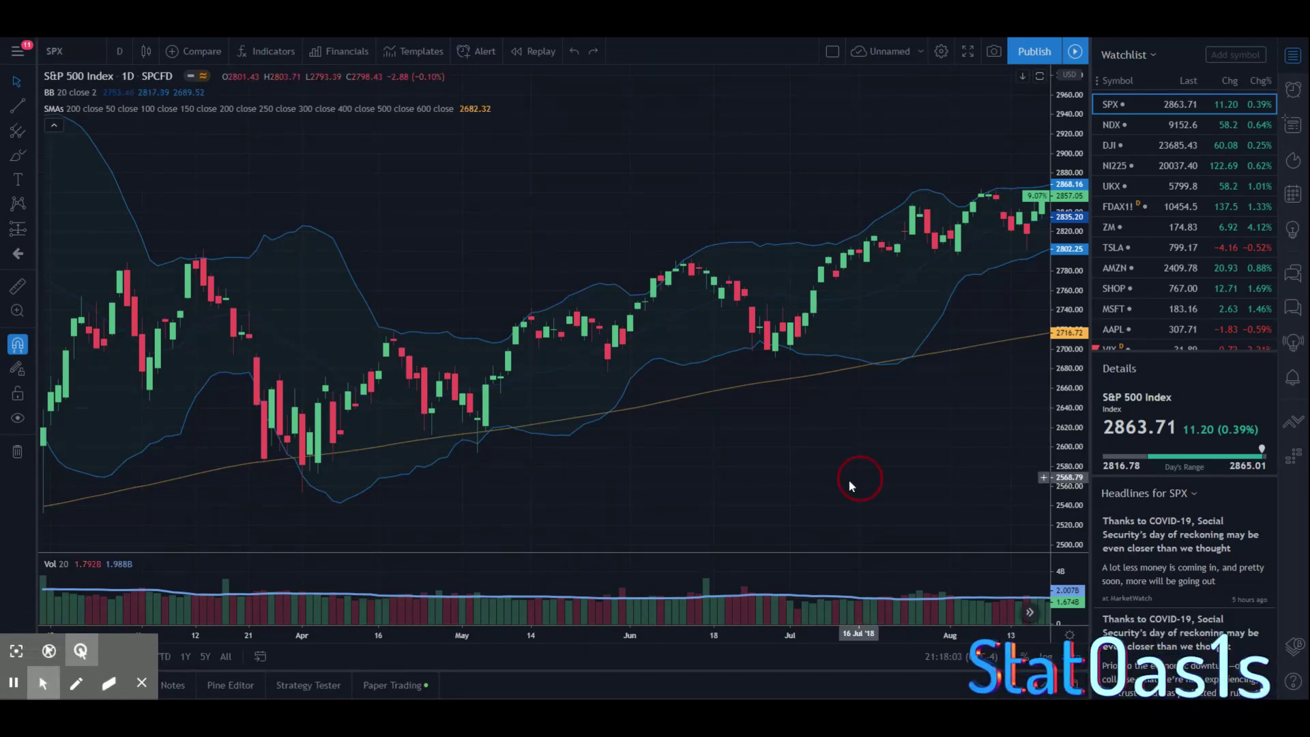
left_click_drag(851, 485, 246, 491)
left_click_drag(766, 496, 418, 506)
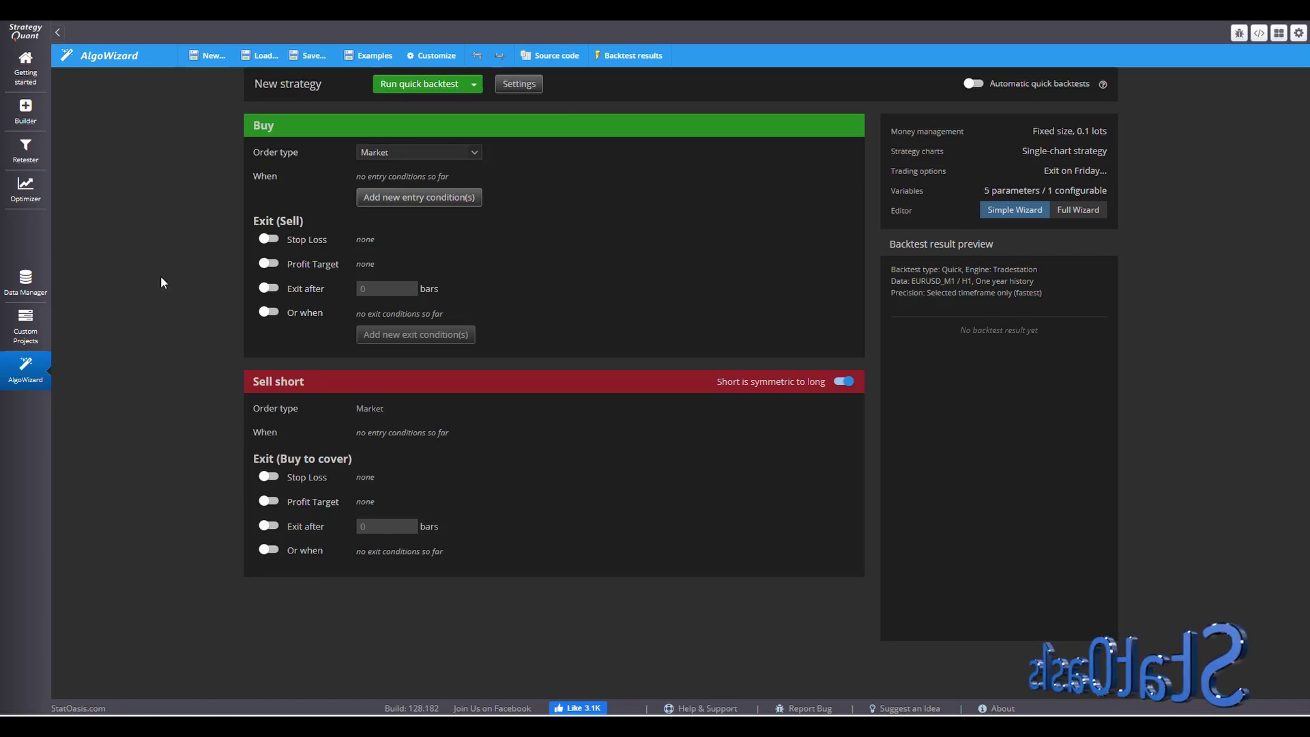
Create a new full-wizard strategy with the basic strategy template
left_click(208, 55)
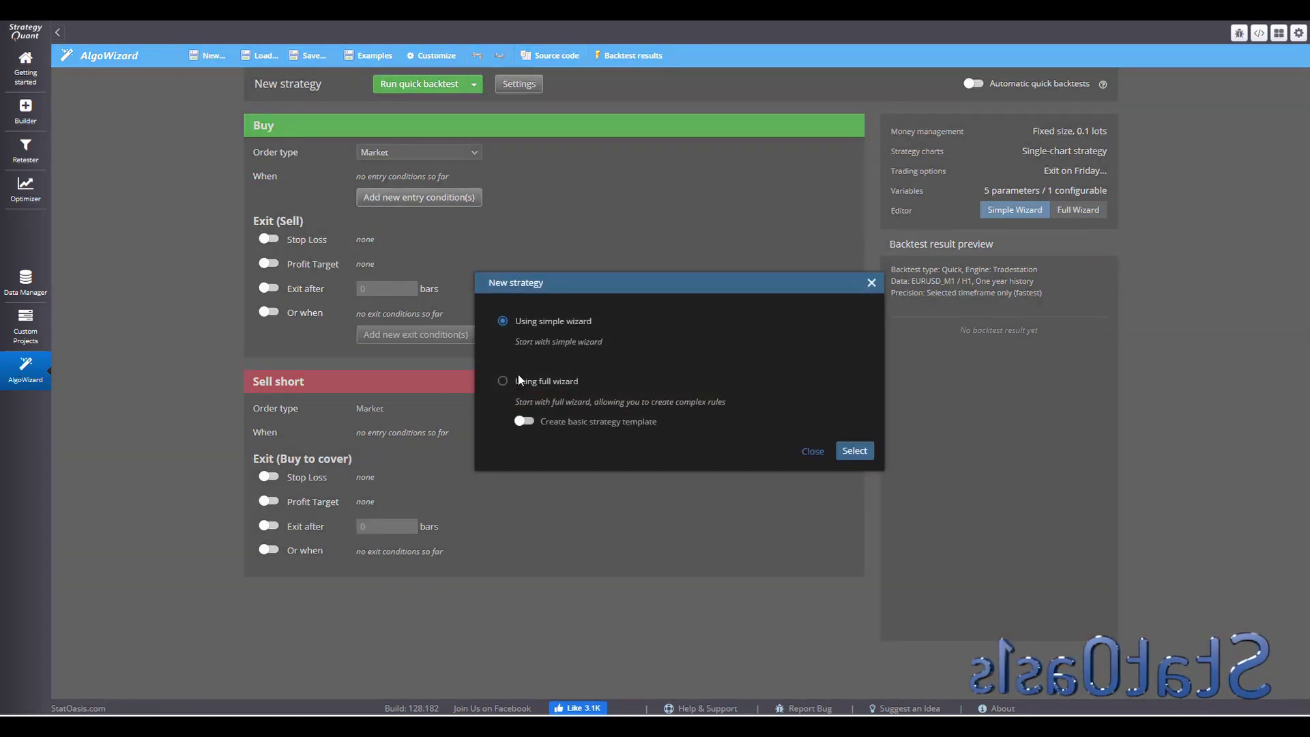
left_click(529, 423)
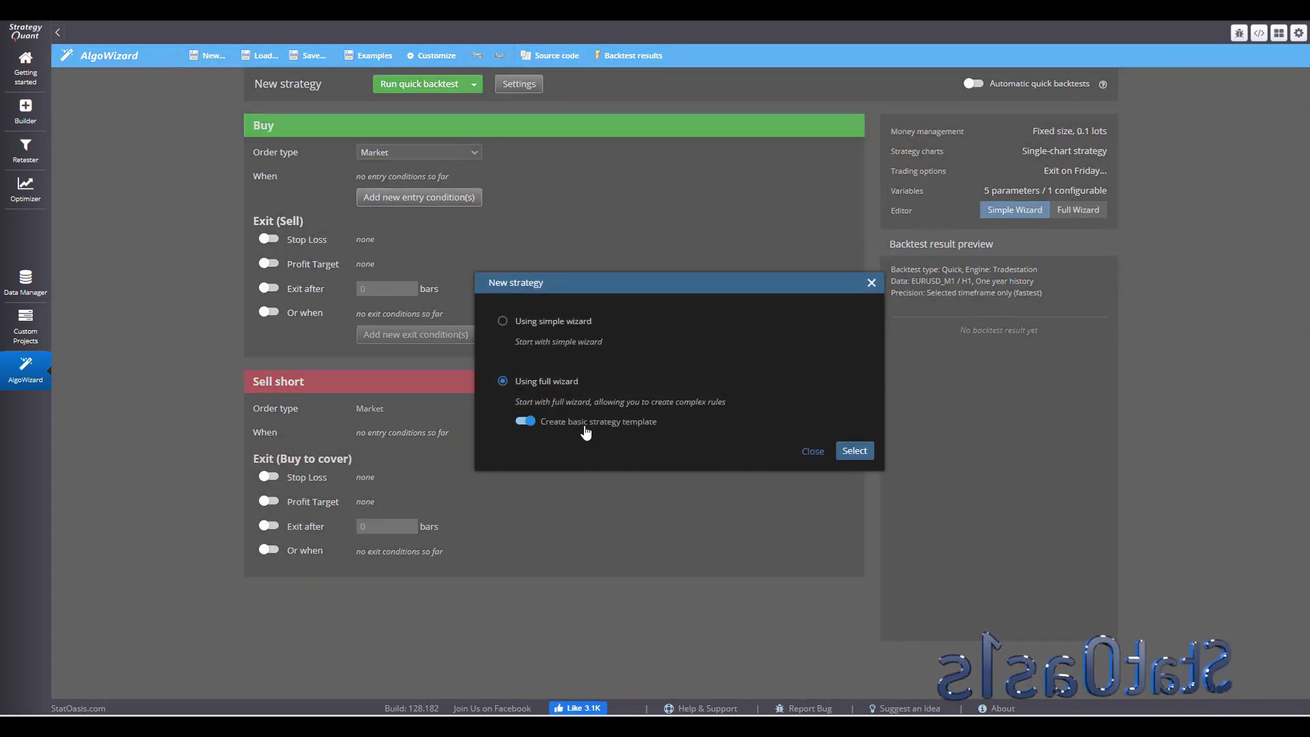
left_click(853, 450)
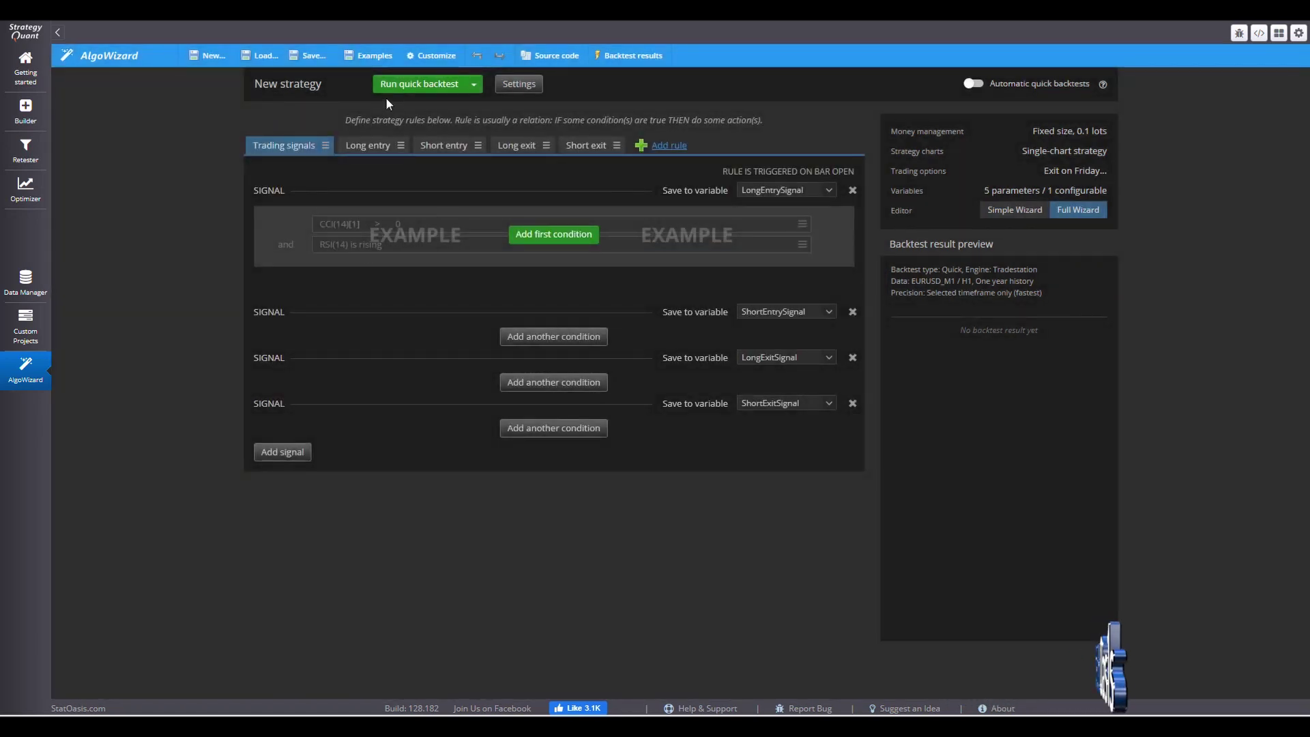
left_click(516, 86)
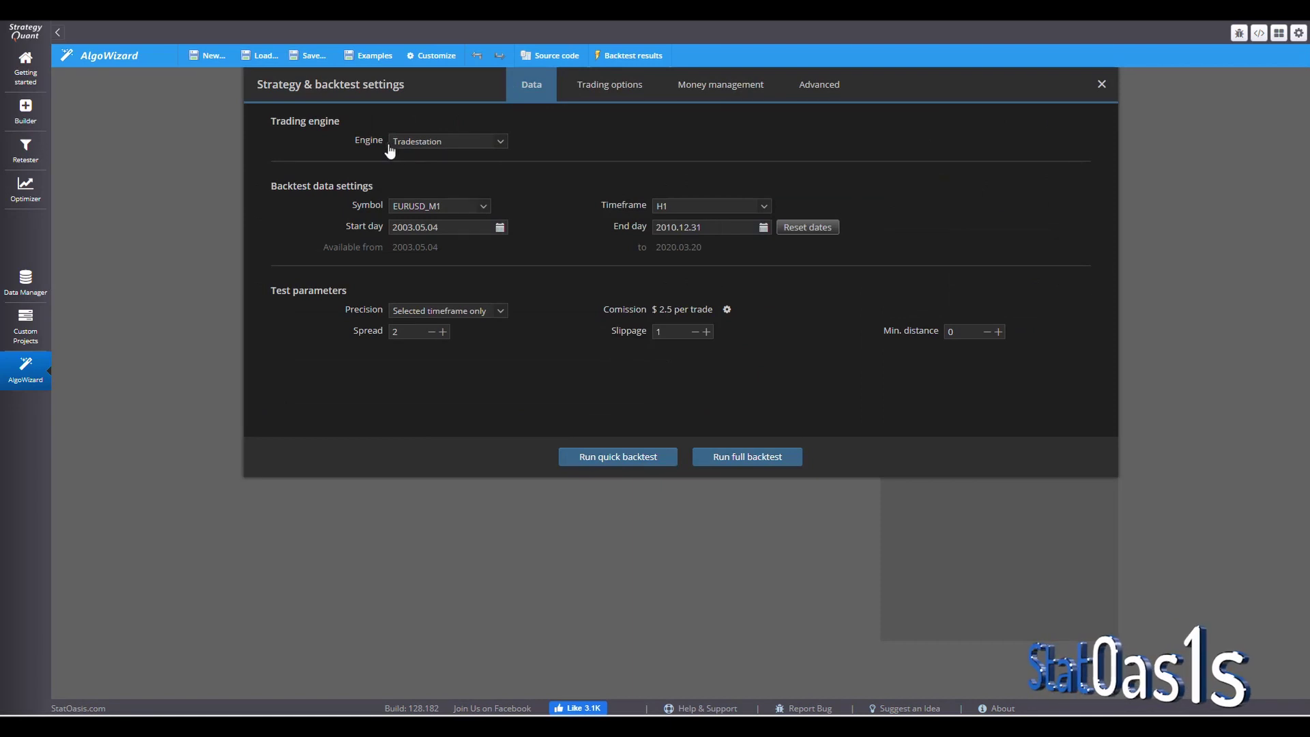
left_click(435, 208)
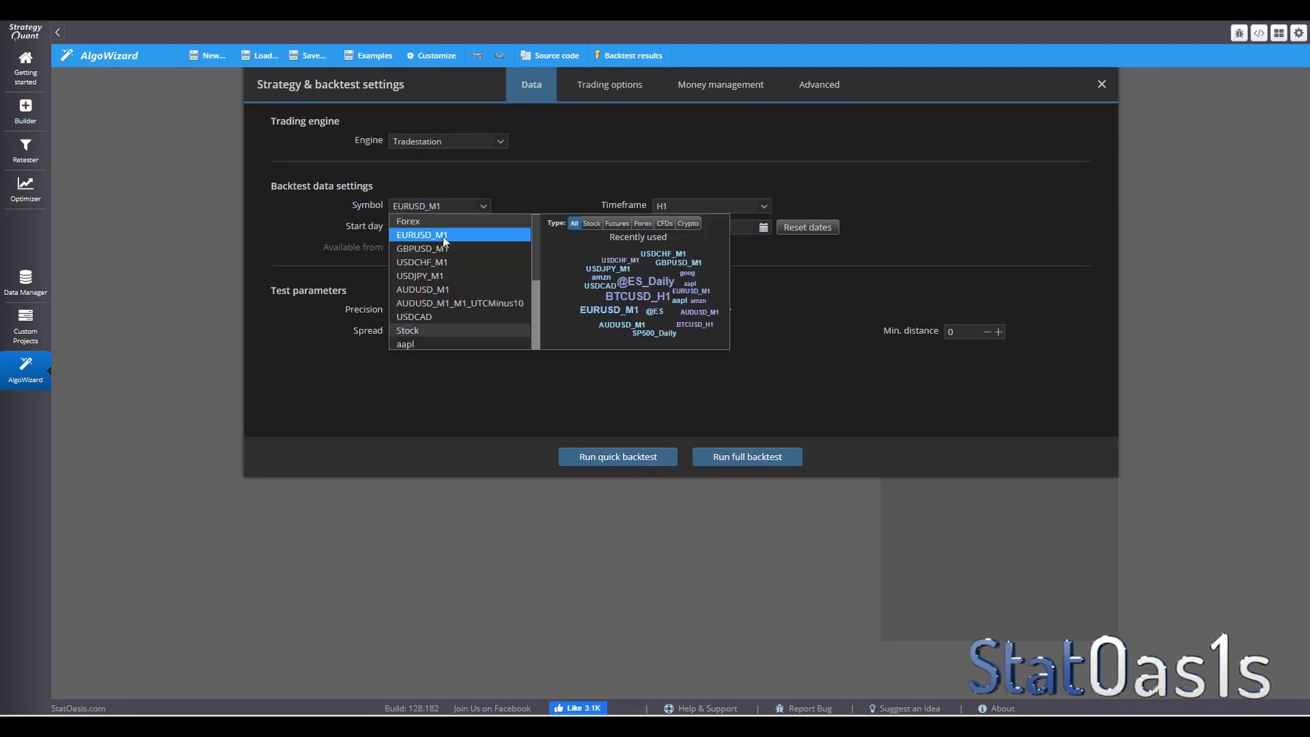
scroll(466, 275, "down", 3)
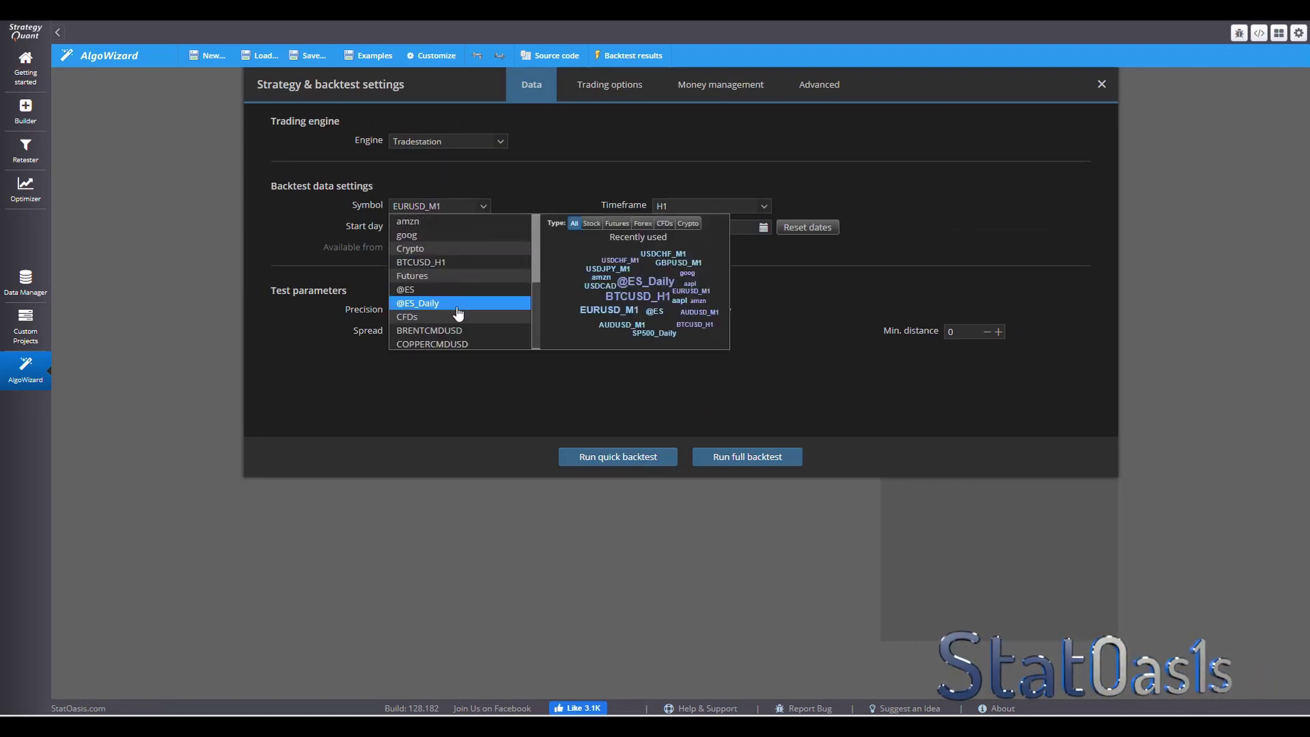
left_click(456, 304)
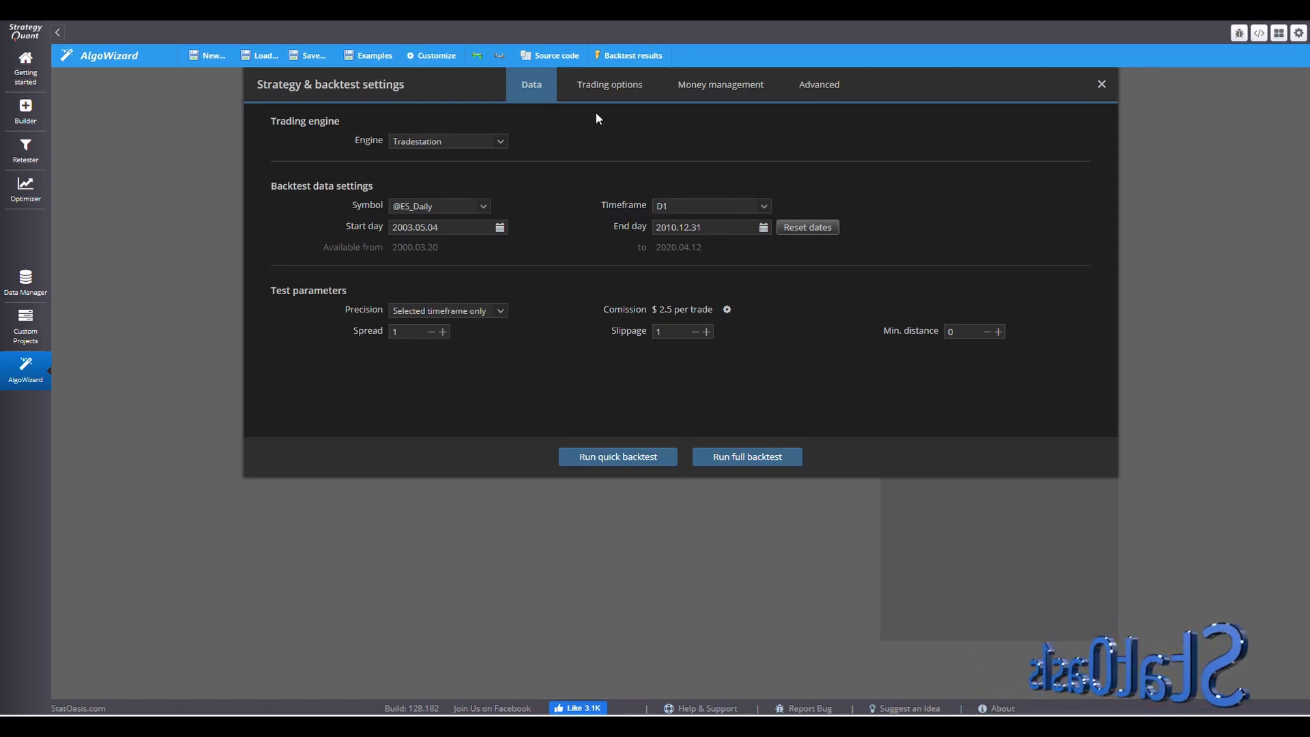
Change the money management order size from 0.1 to 1 and verify it
left_click(607, 85)
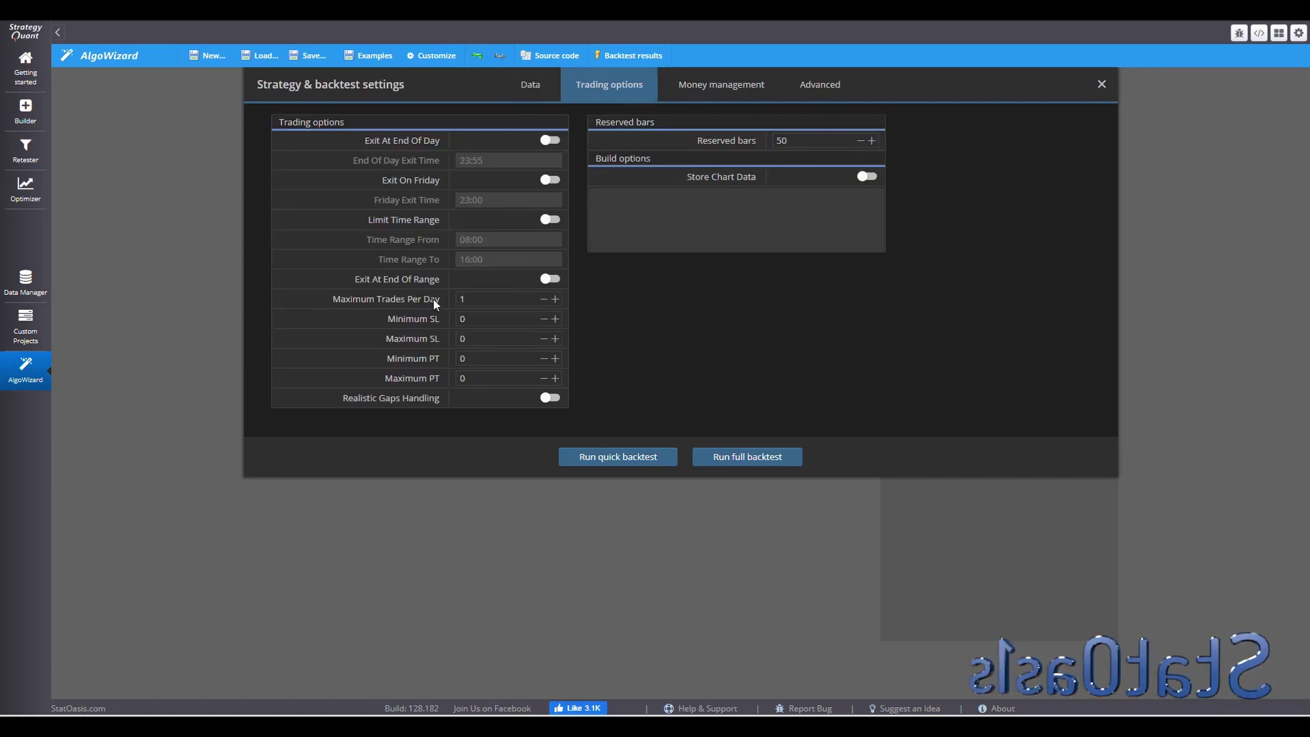
left_click(723, 95)
double_click(661, 122)
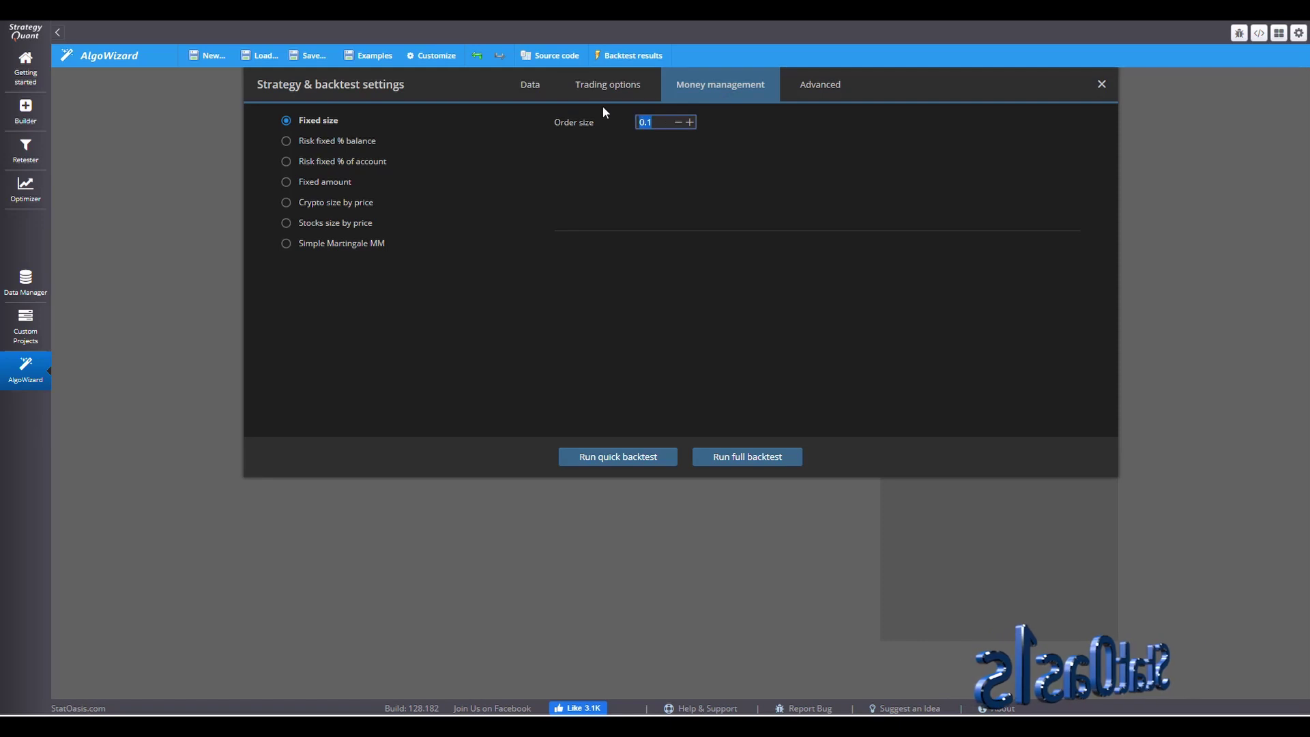
type("1")
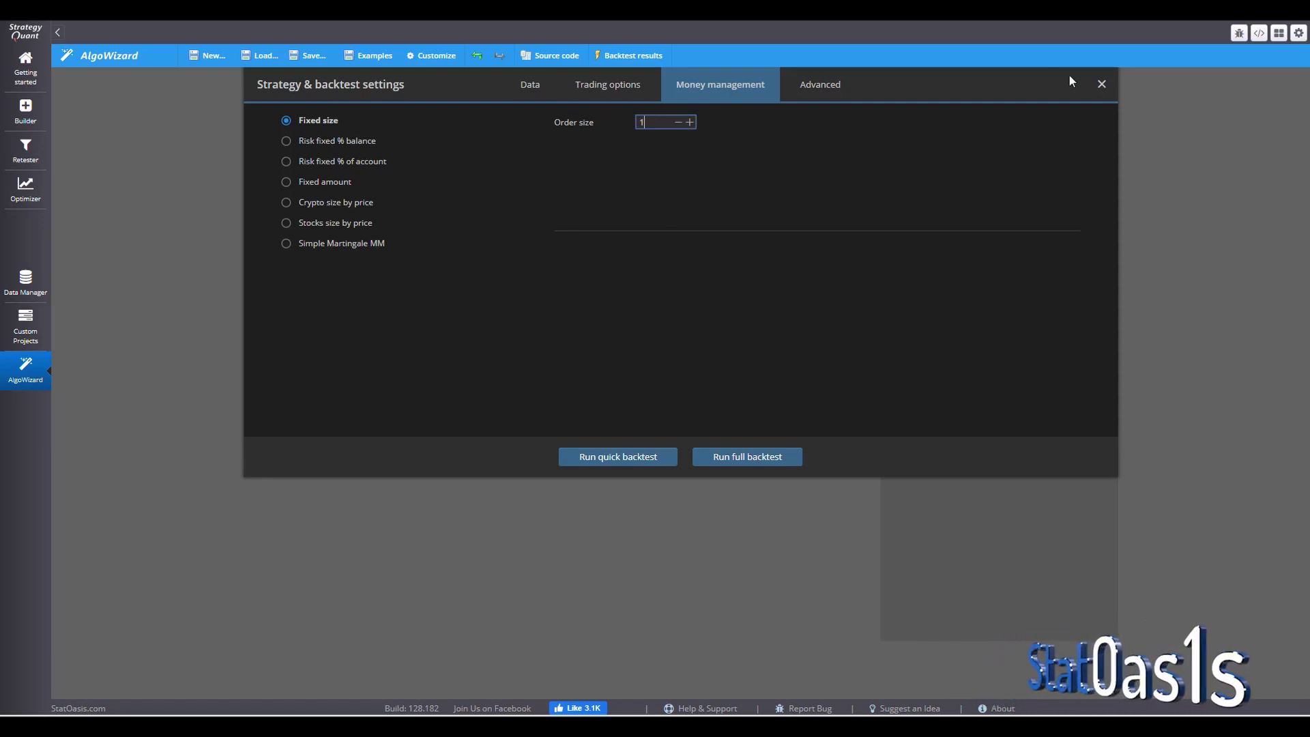
left_click(1102, 84)
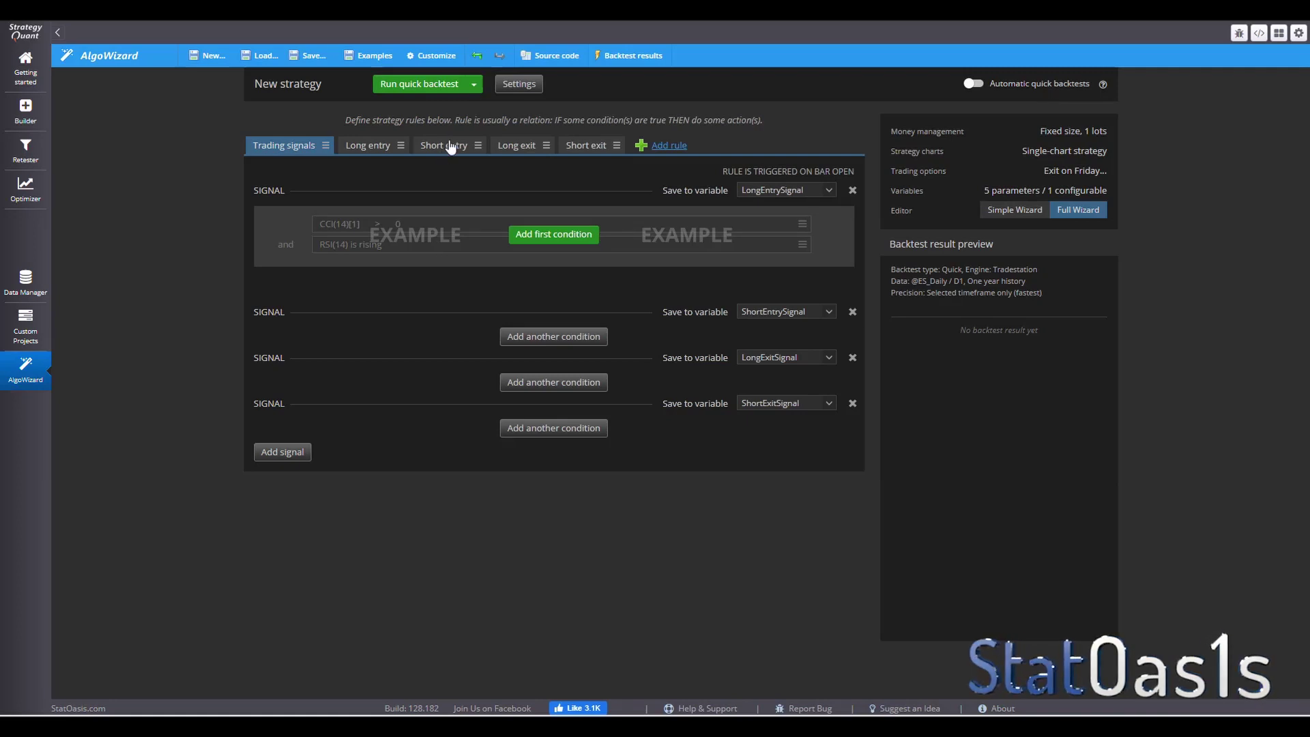
left_click(518, 84)
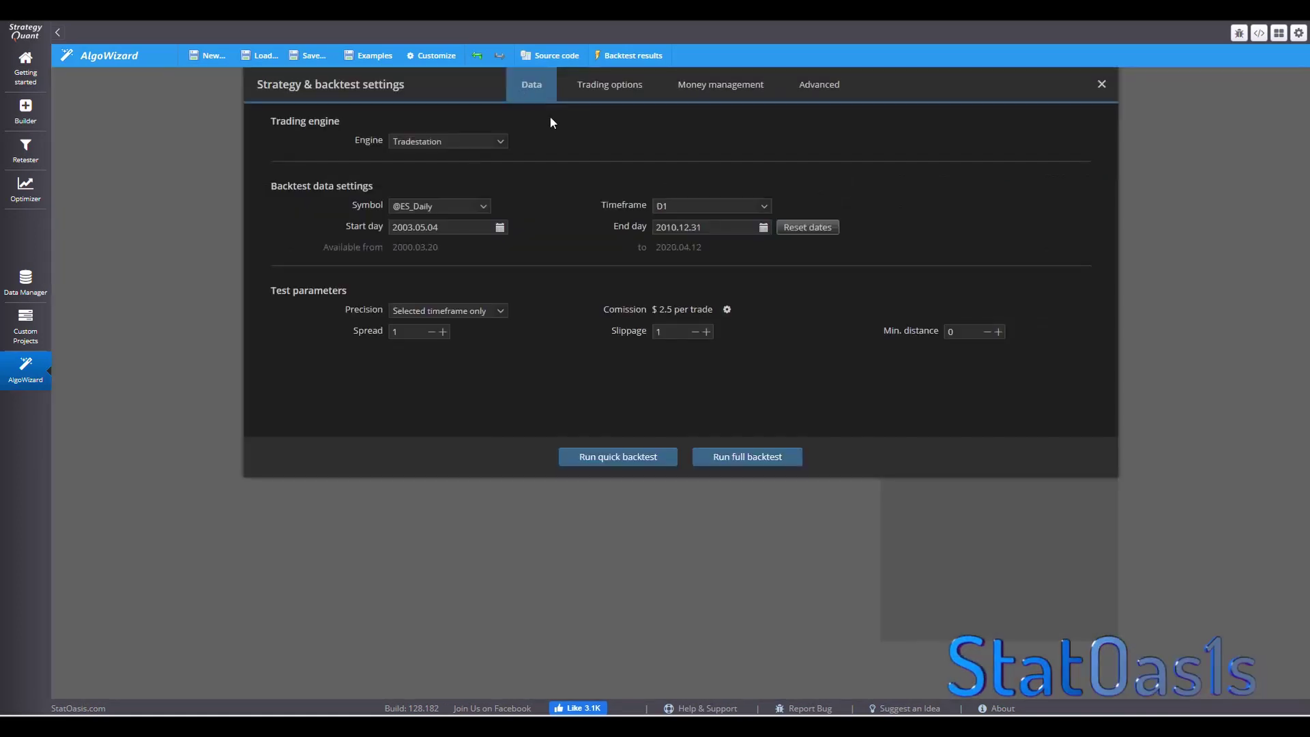
left_click(713, 89)
left_click(1102, 84)
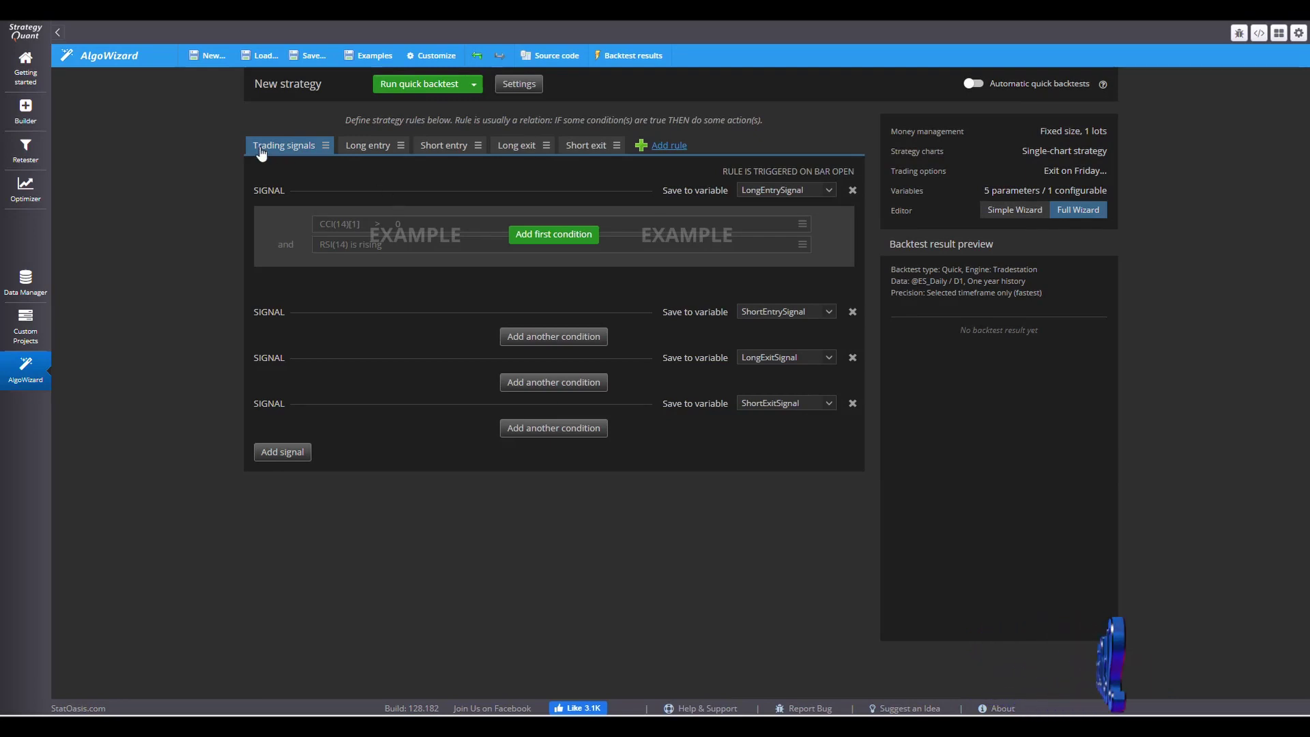
left_click(28, 112)
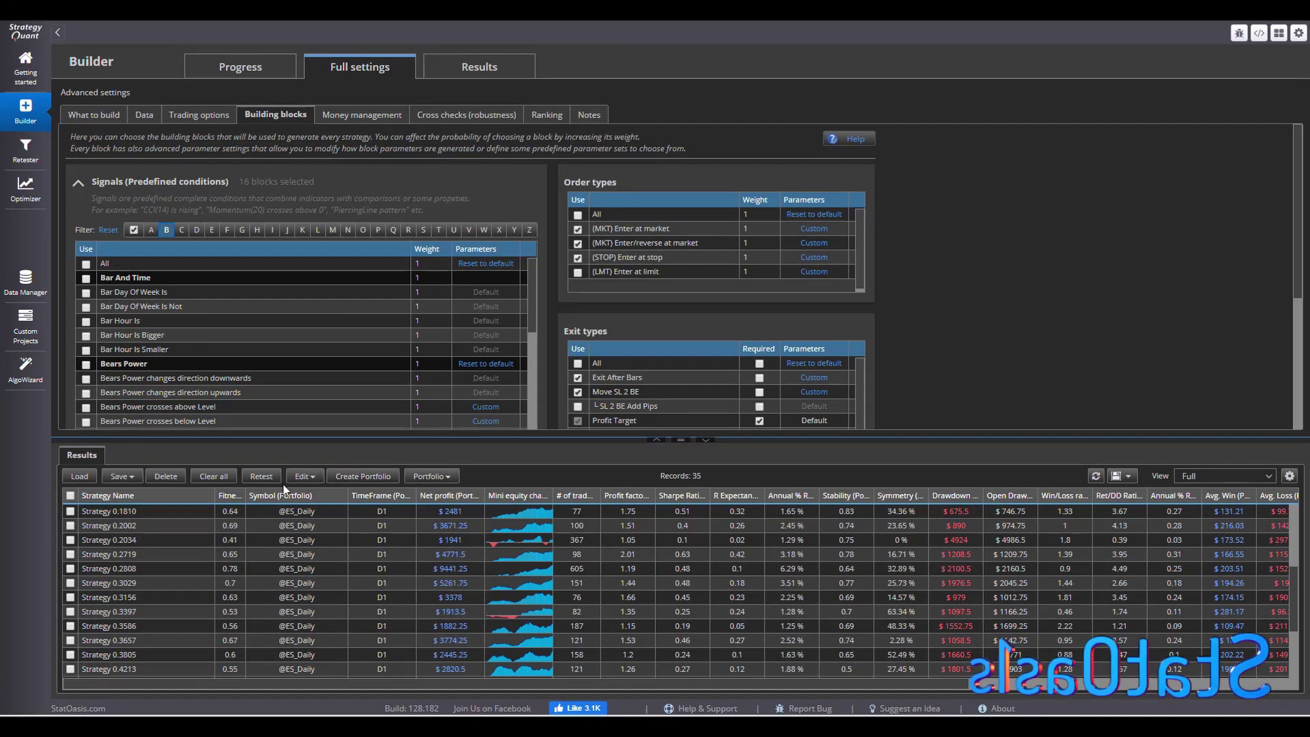
left_click(167, 511)
double_click(165, 511)
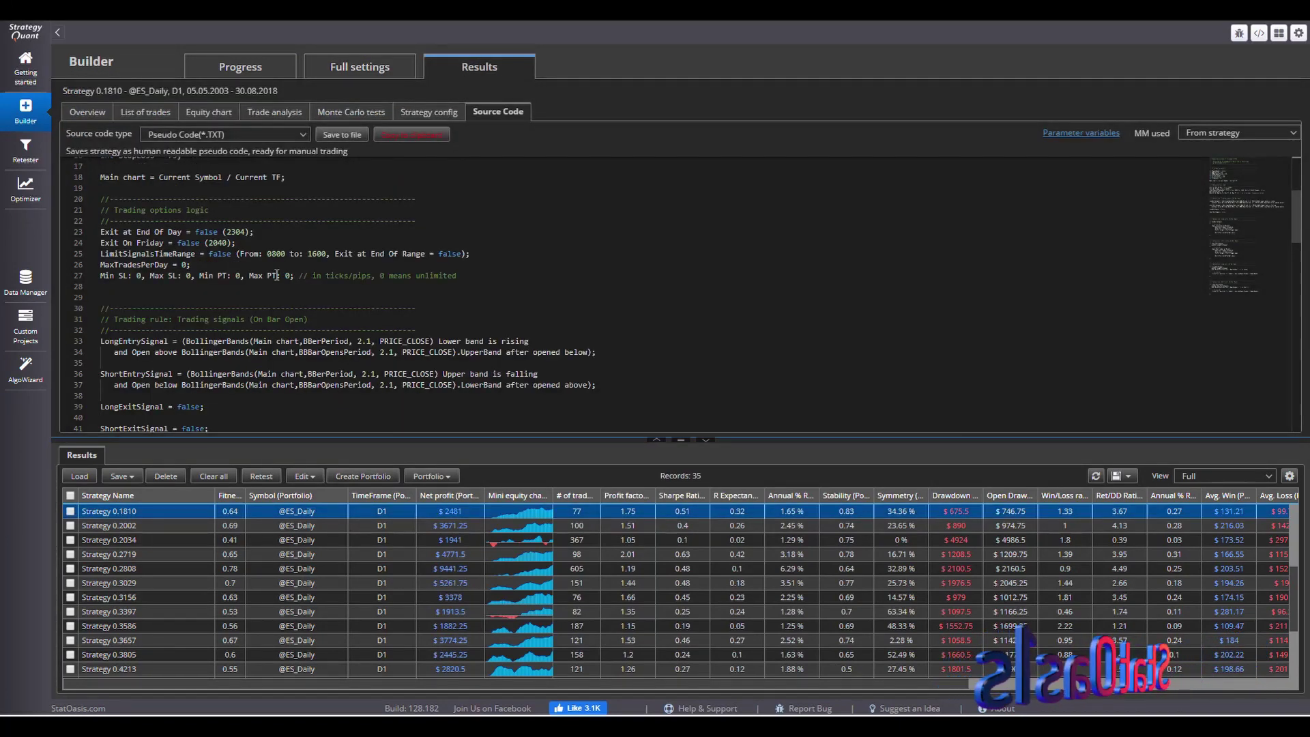
scroll(277, 275, "down", 10)
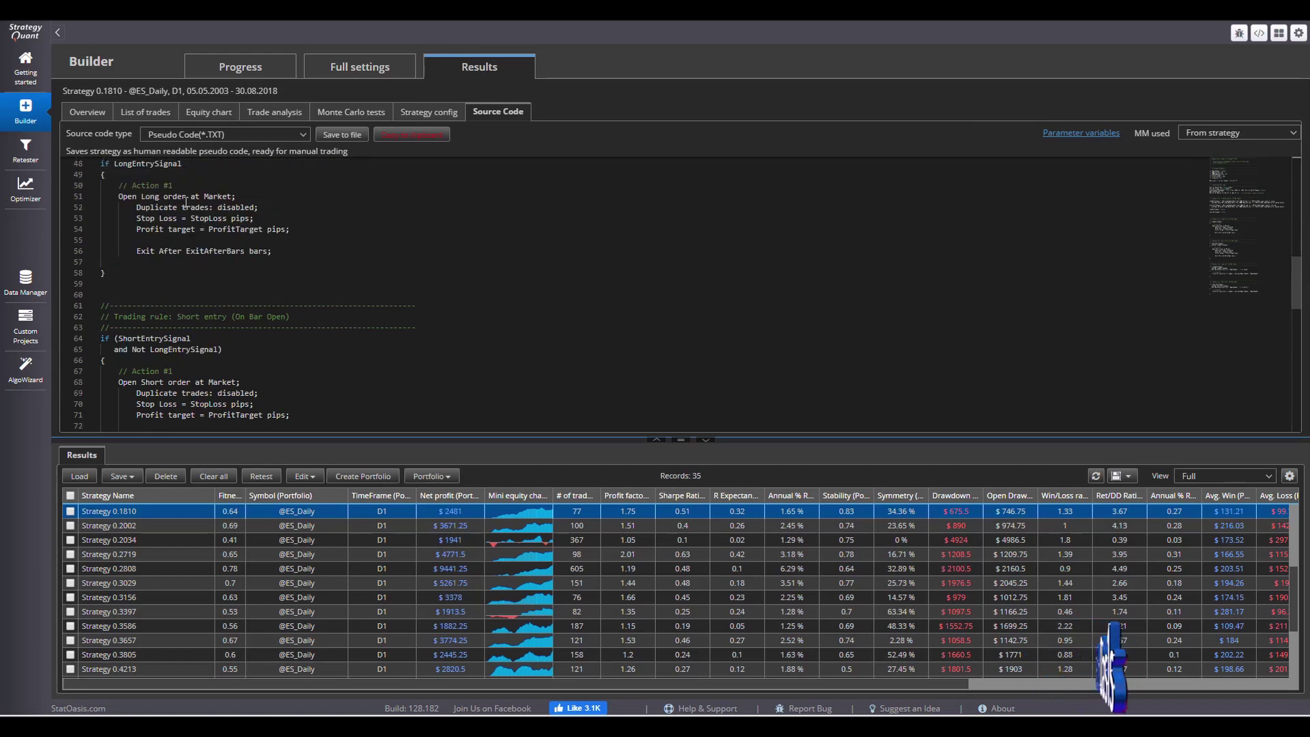
scroll(184, 203, "up", 10)
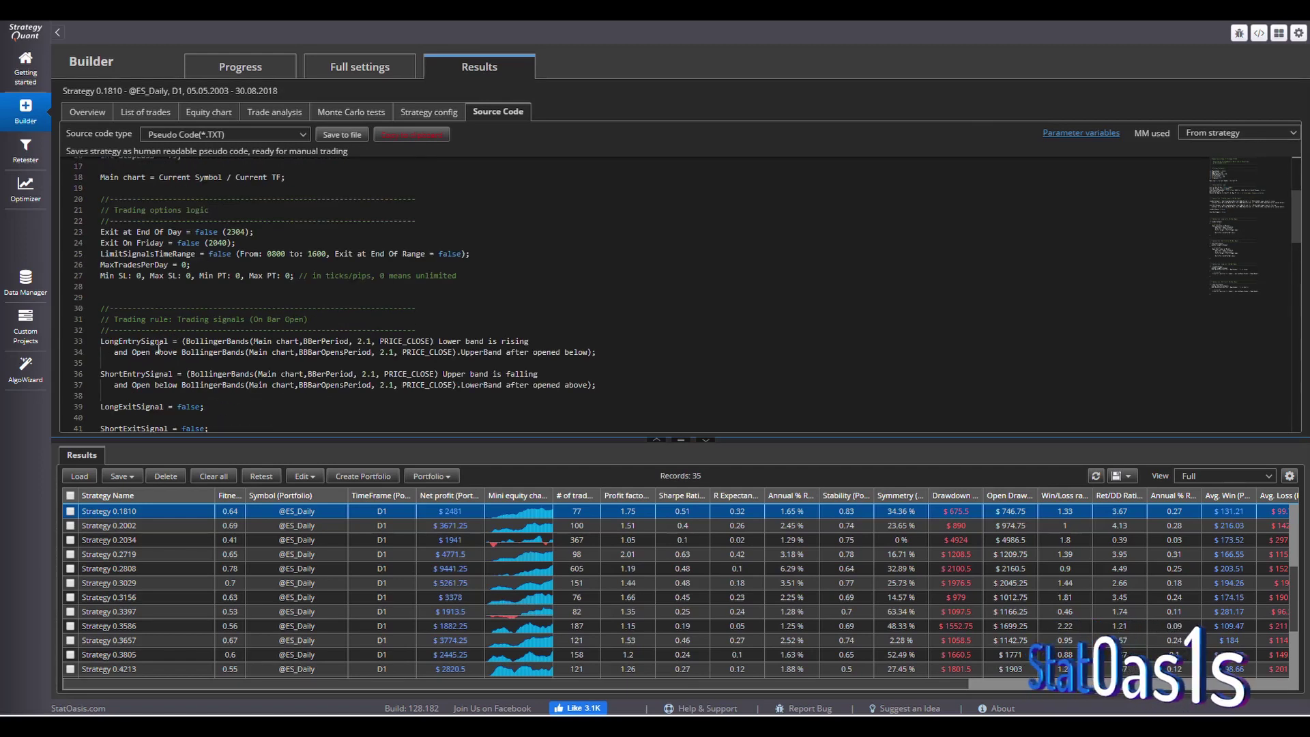
scroll(131, 399, "down", 5)
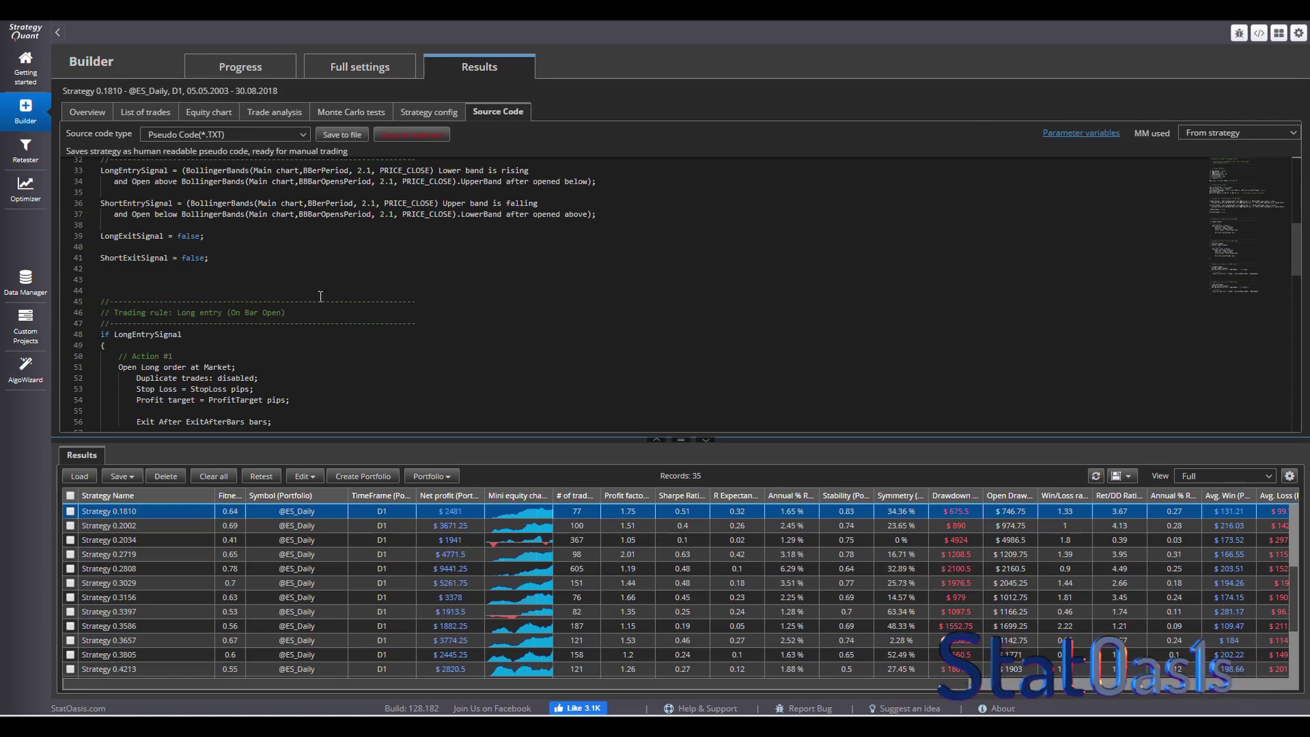
left_click(26, 367)
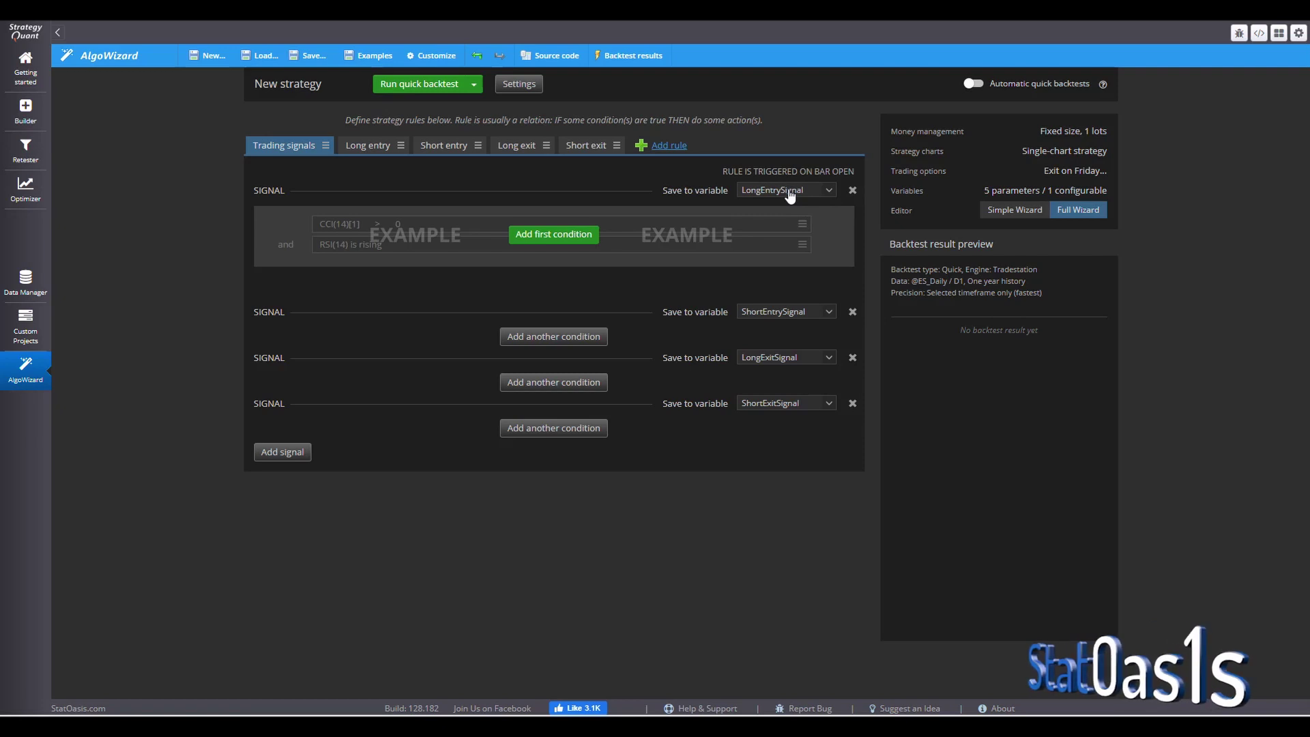
Add an Is lower comparison to the first long entry signal
left_click(573, 234)
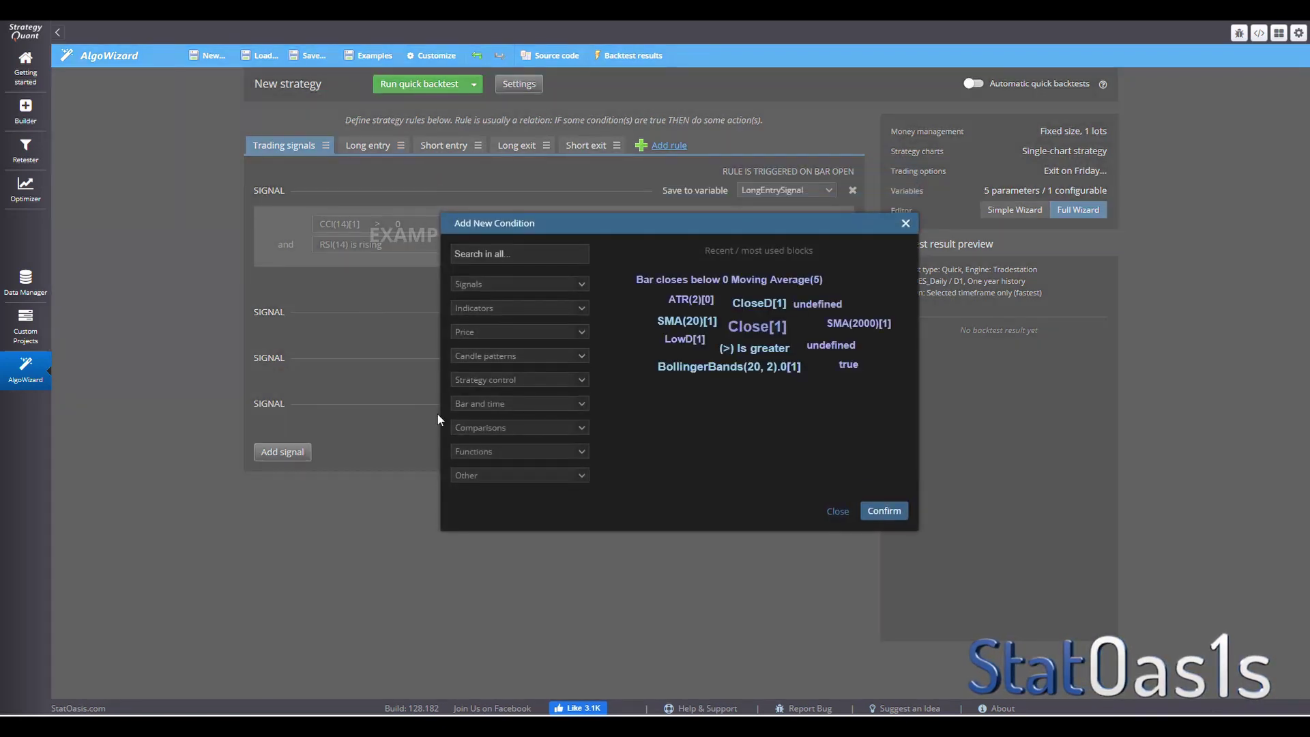
left_click(526, 433)
left_click(540, 434)
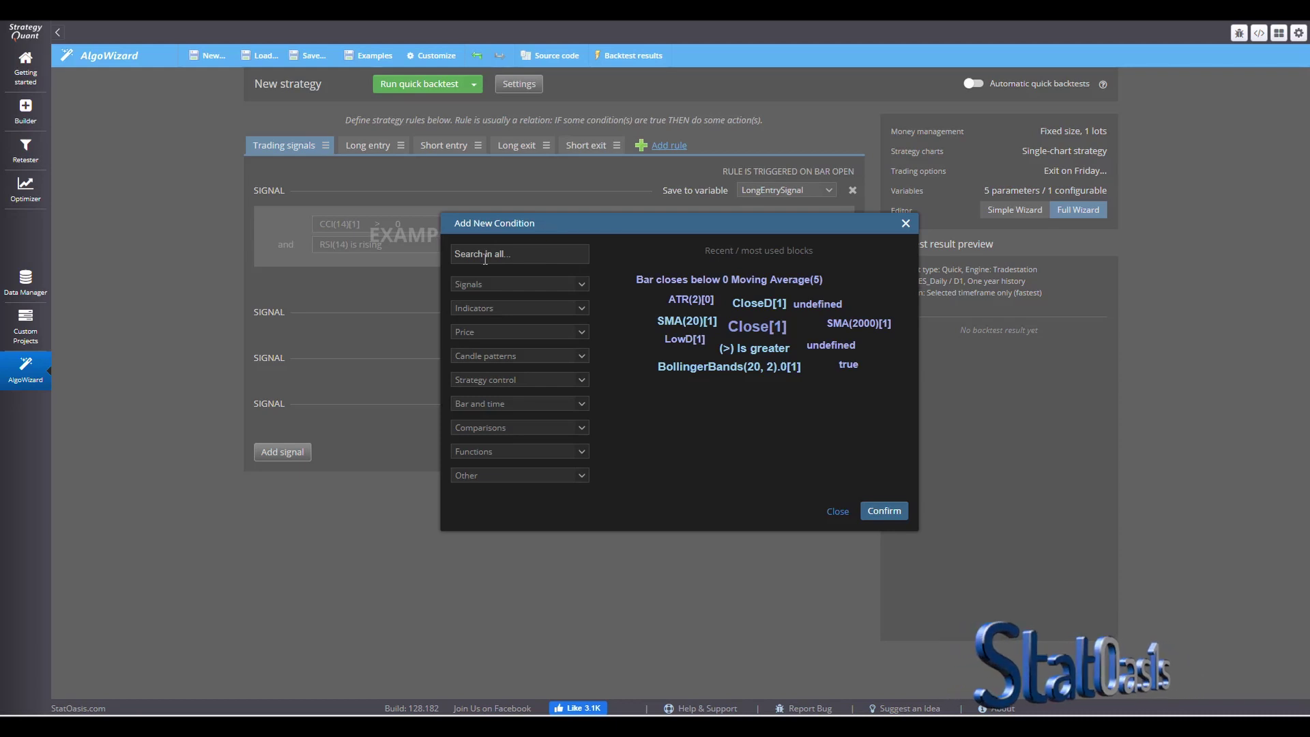
left_click(521, 428)
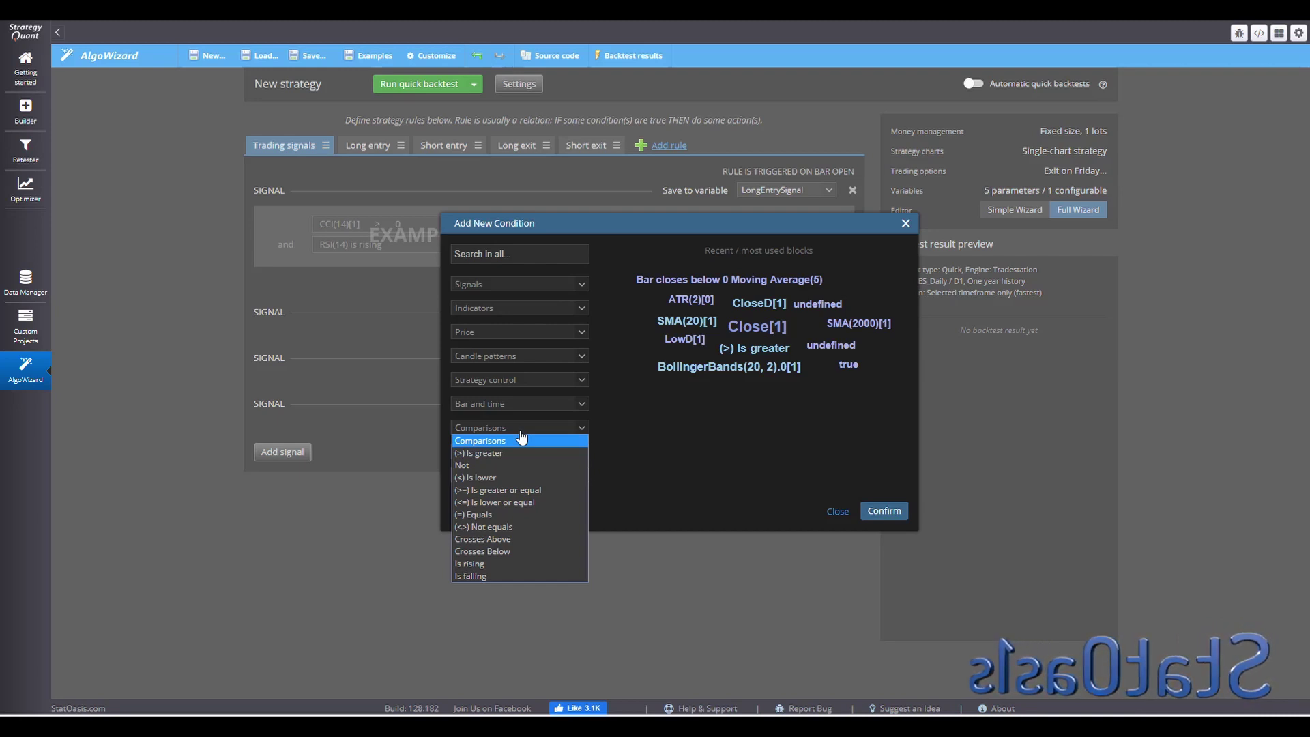
left_click(506, 476)
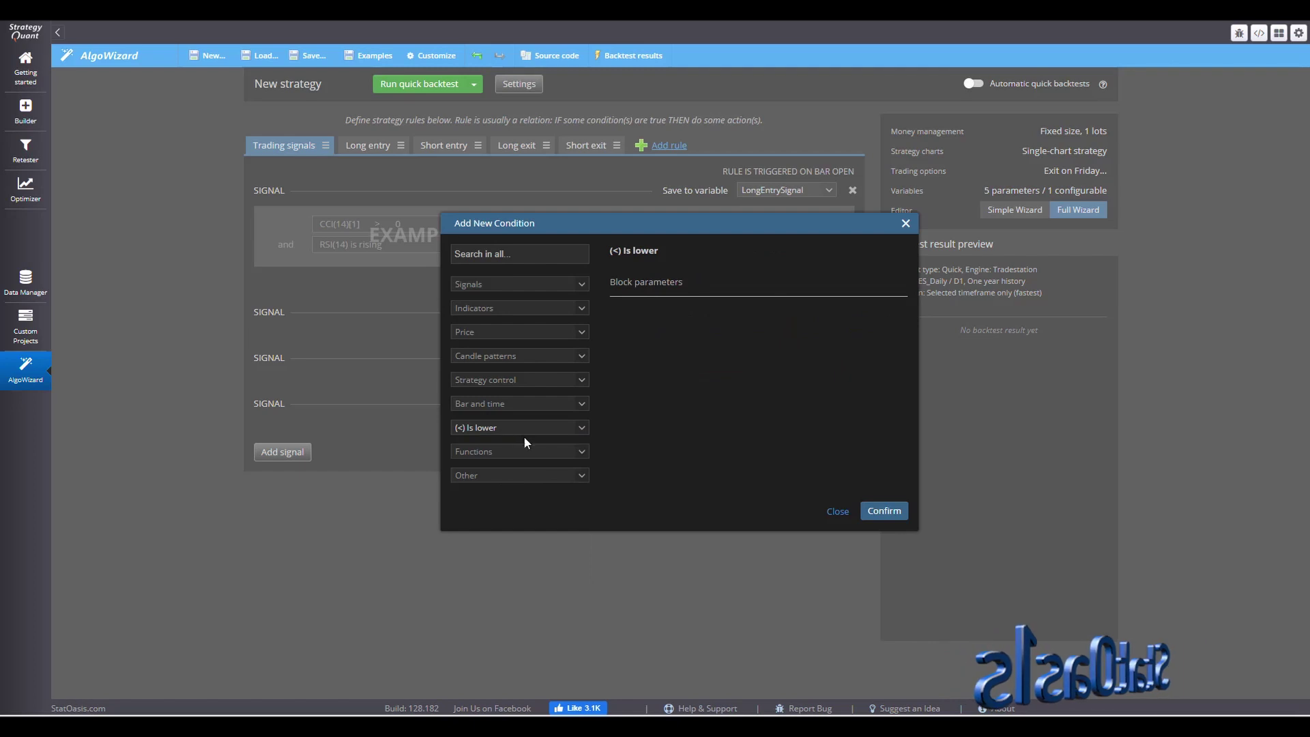
left_click(871, 512)
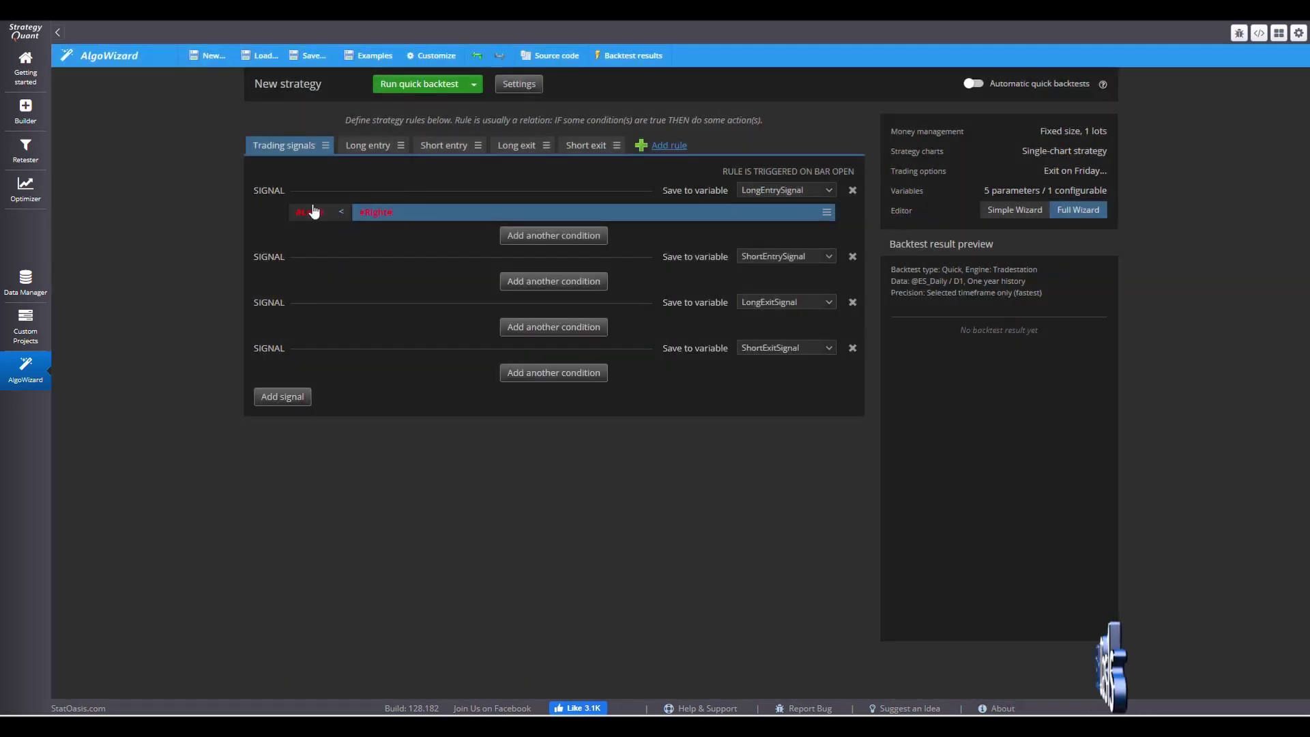
Set the comparison's left side to Close[1]
left_click(313, 211)
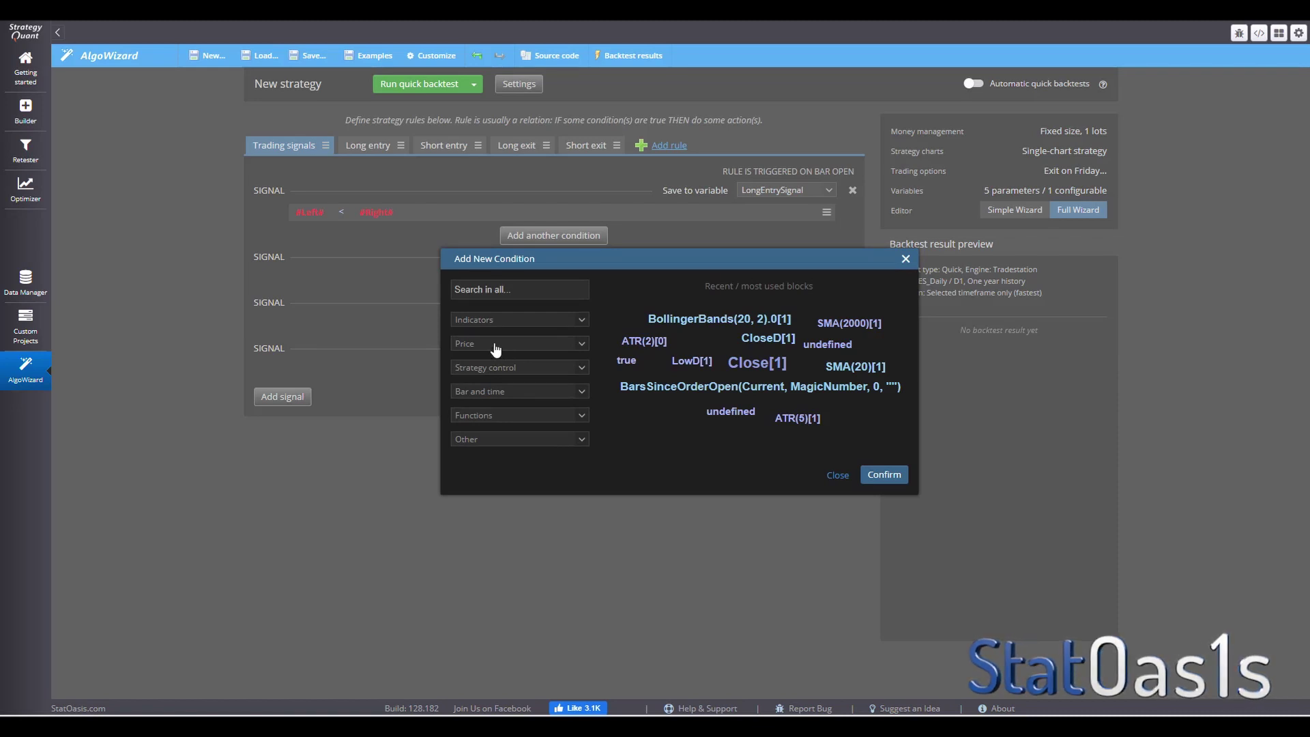
left_click(495, 346)
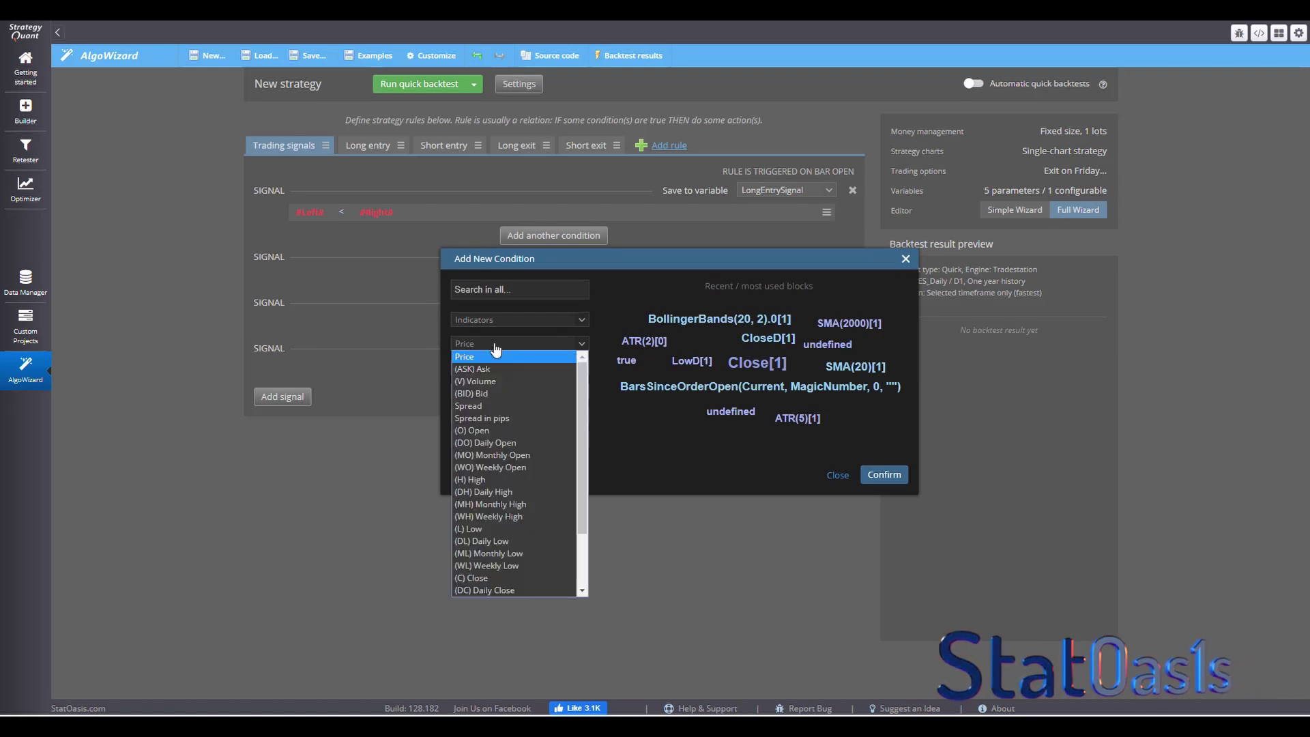
left_click(508, 577)
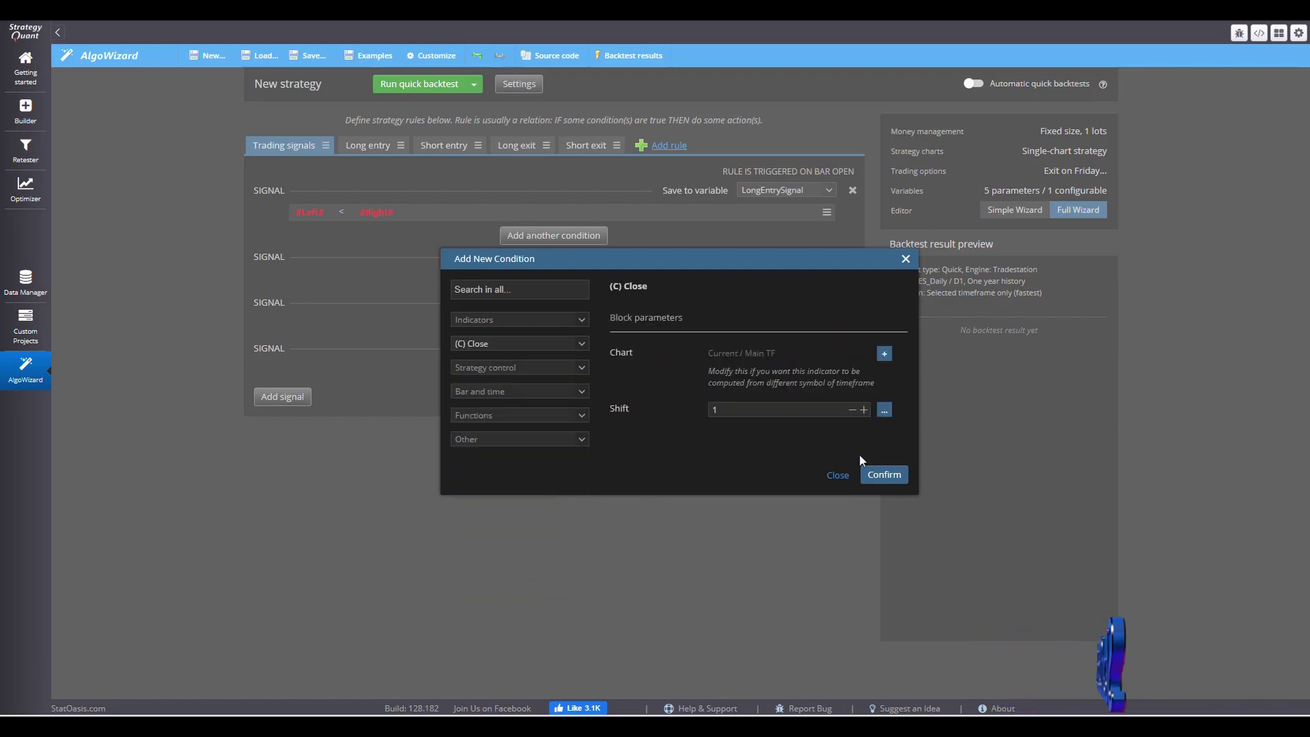
left_click(884, 475)
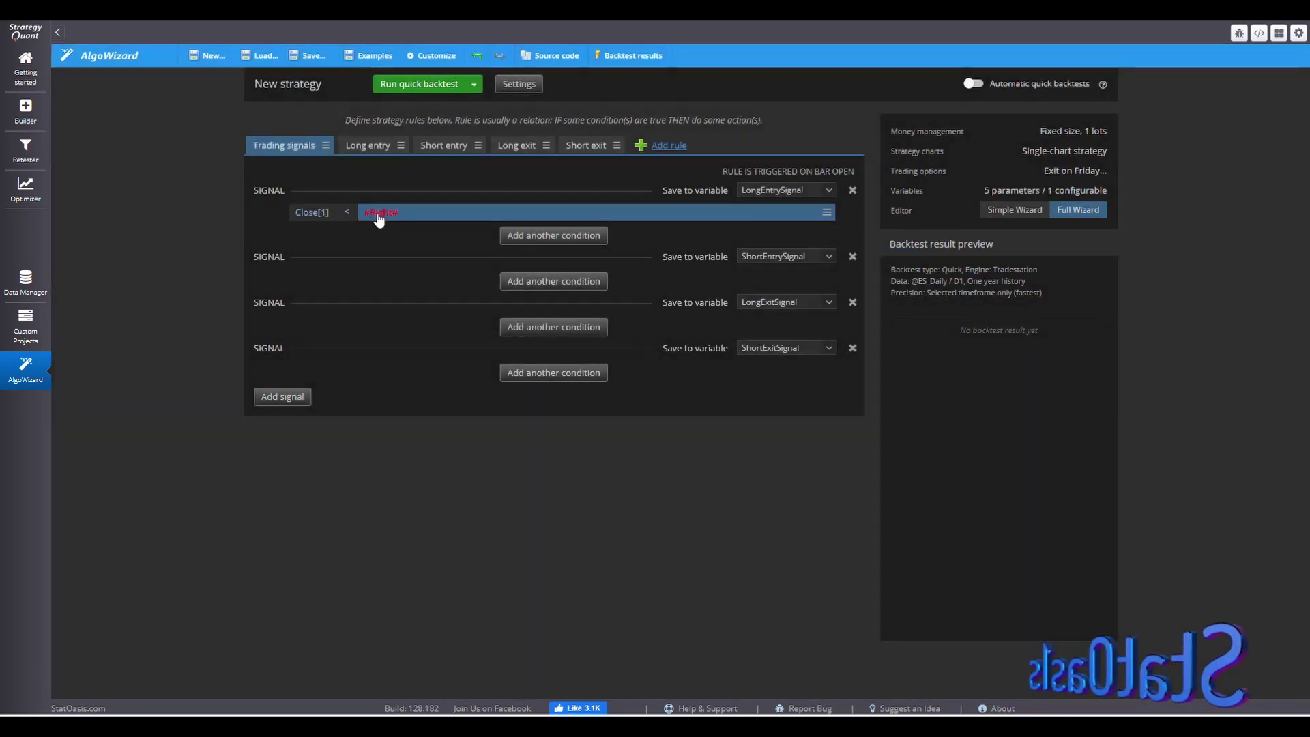
Set the right side to the lower Bollinger Band, BollingerBands(20, 2).Lower[1], and recheck it
left_click(379, 213)
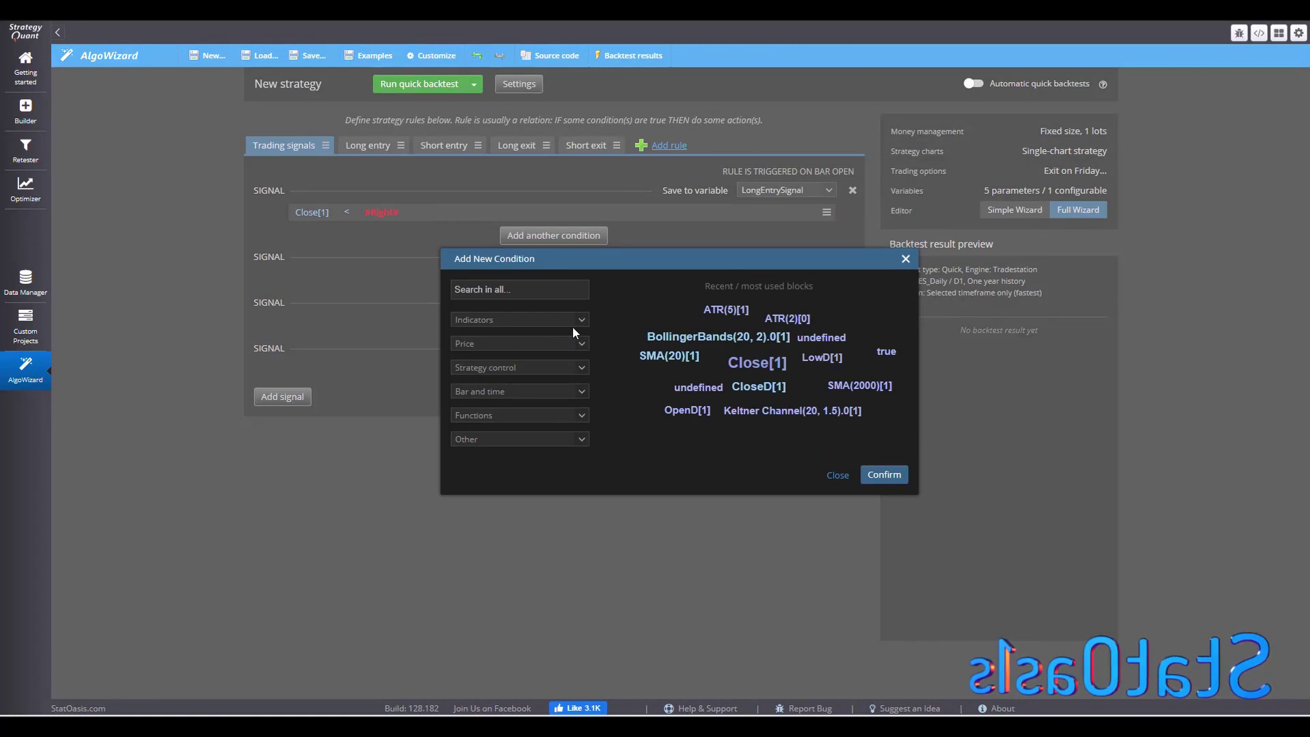
left_click(507, 289)
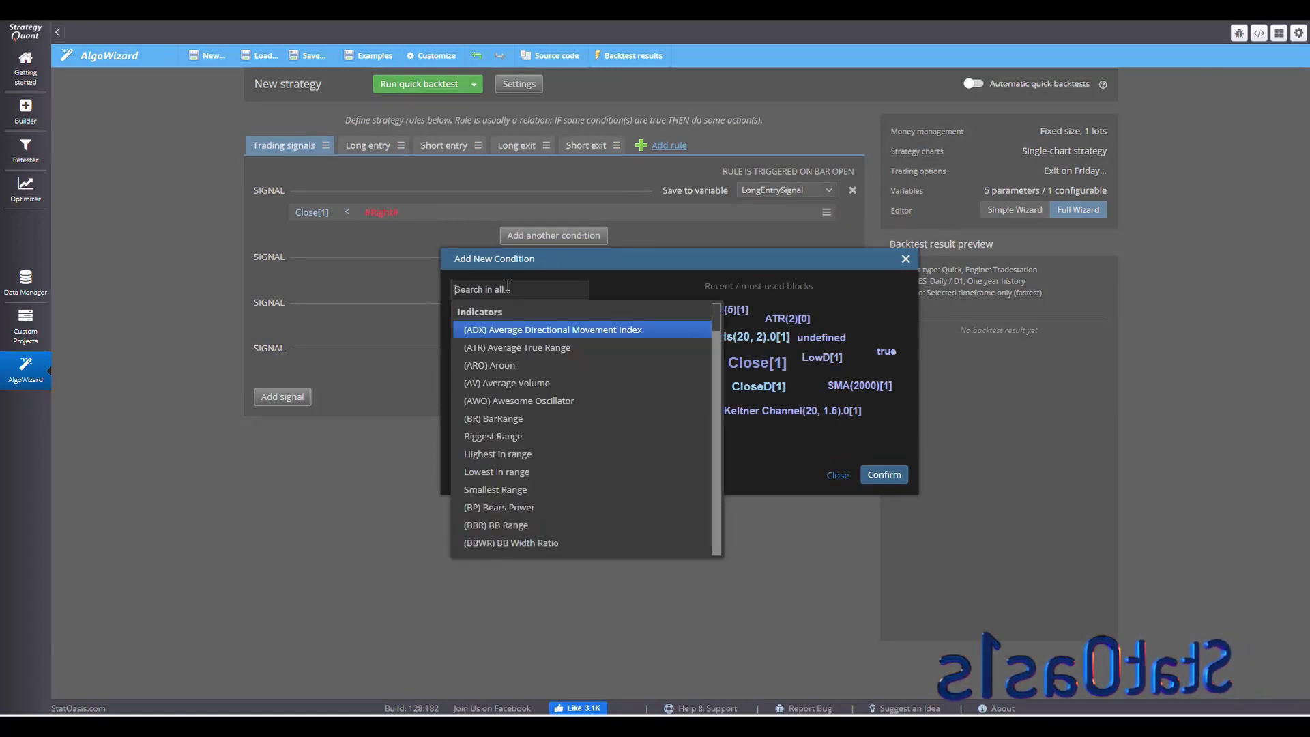
type("boll")
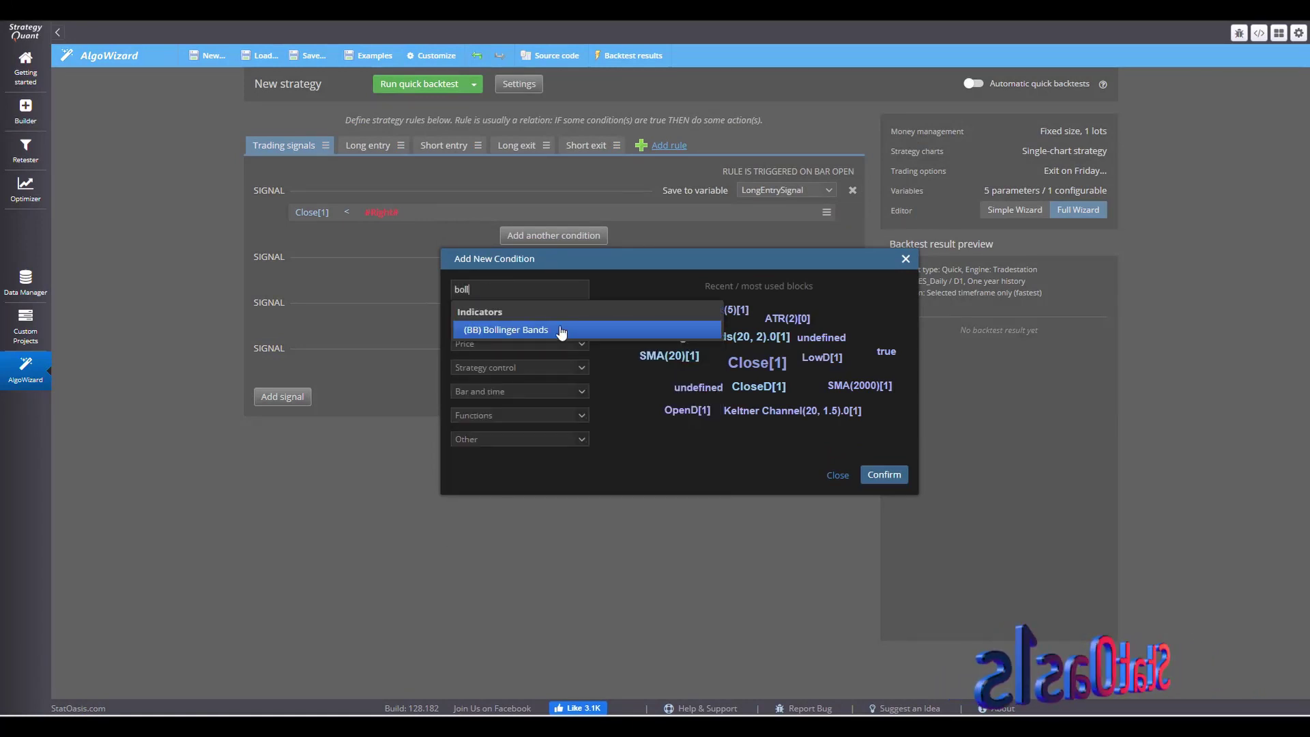
left_click(562, 332)
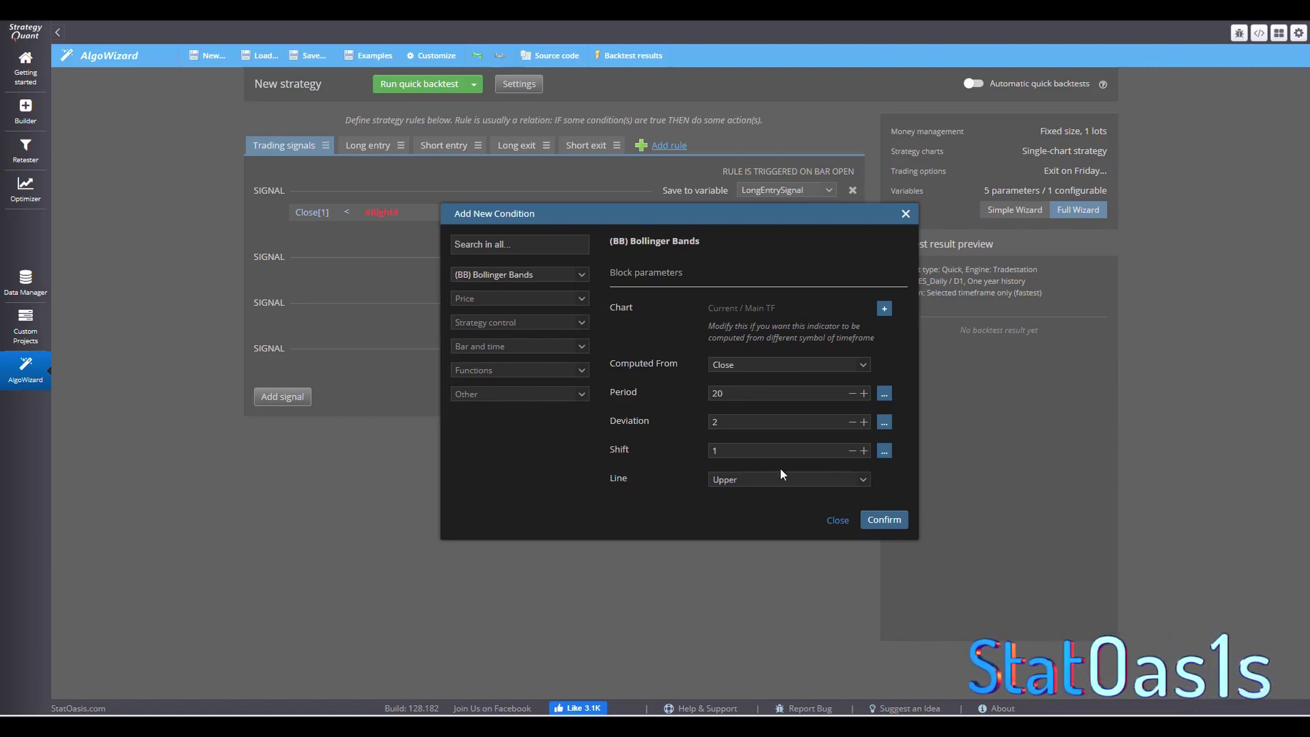
left_click(751, 481)
left_click(741, 500)
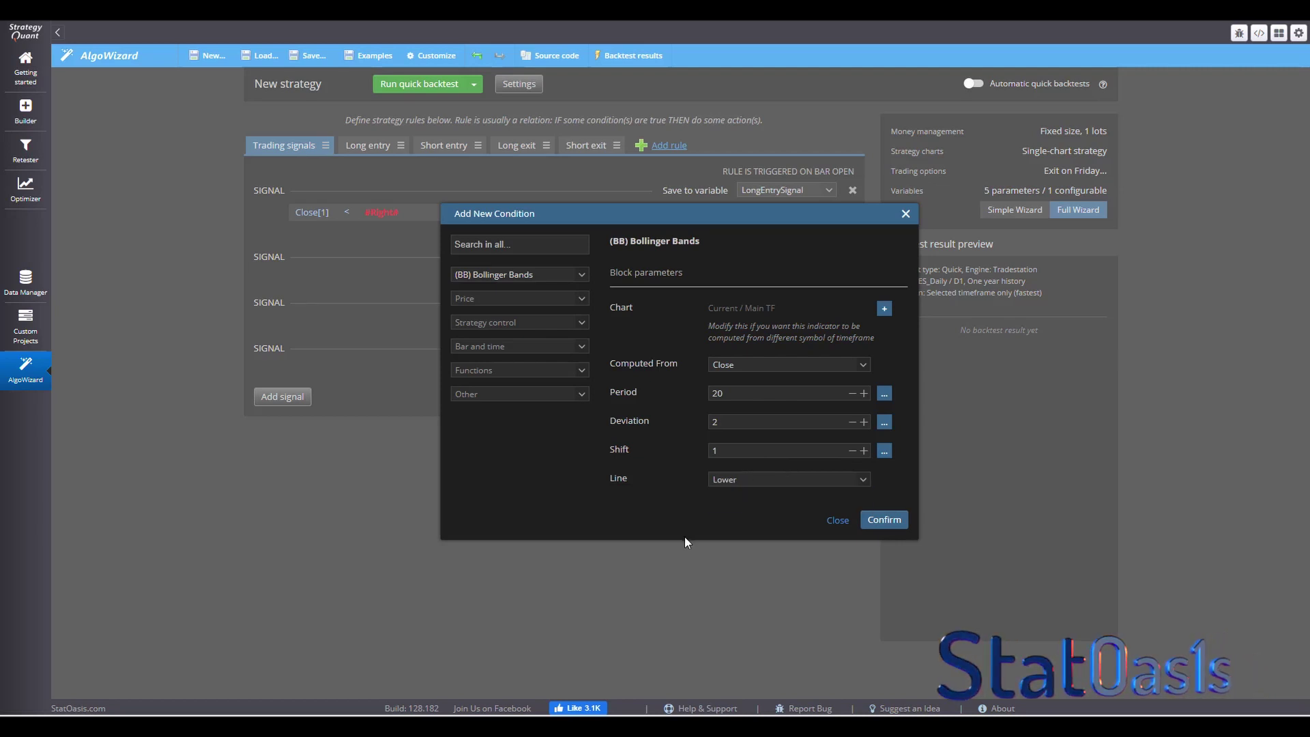
left_click(885, 521)
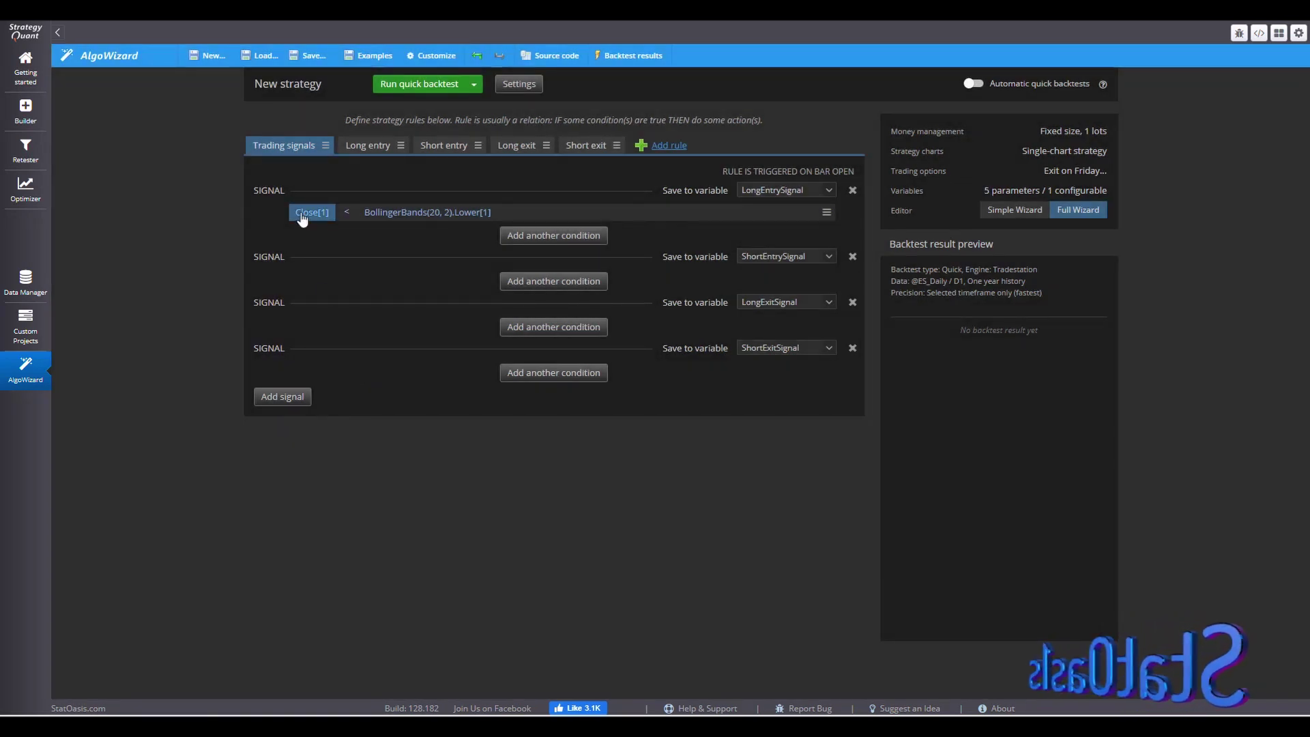
left_click(370, 214)
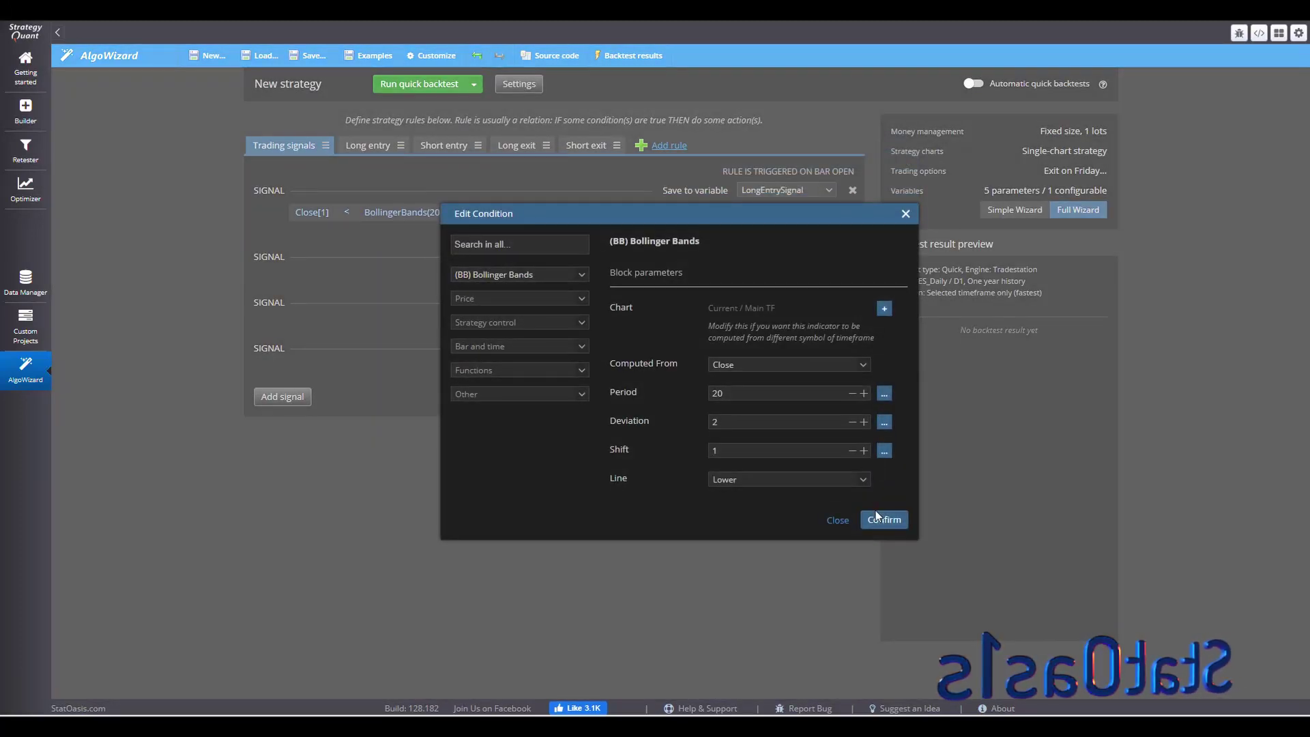
Add an Is greater comparison to the second signal
left_click(878, 516)
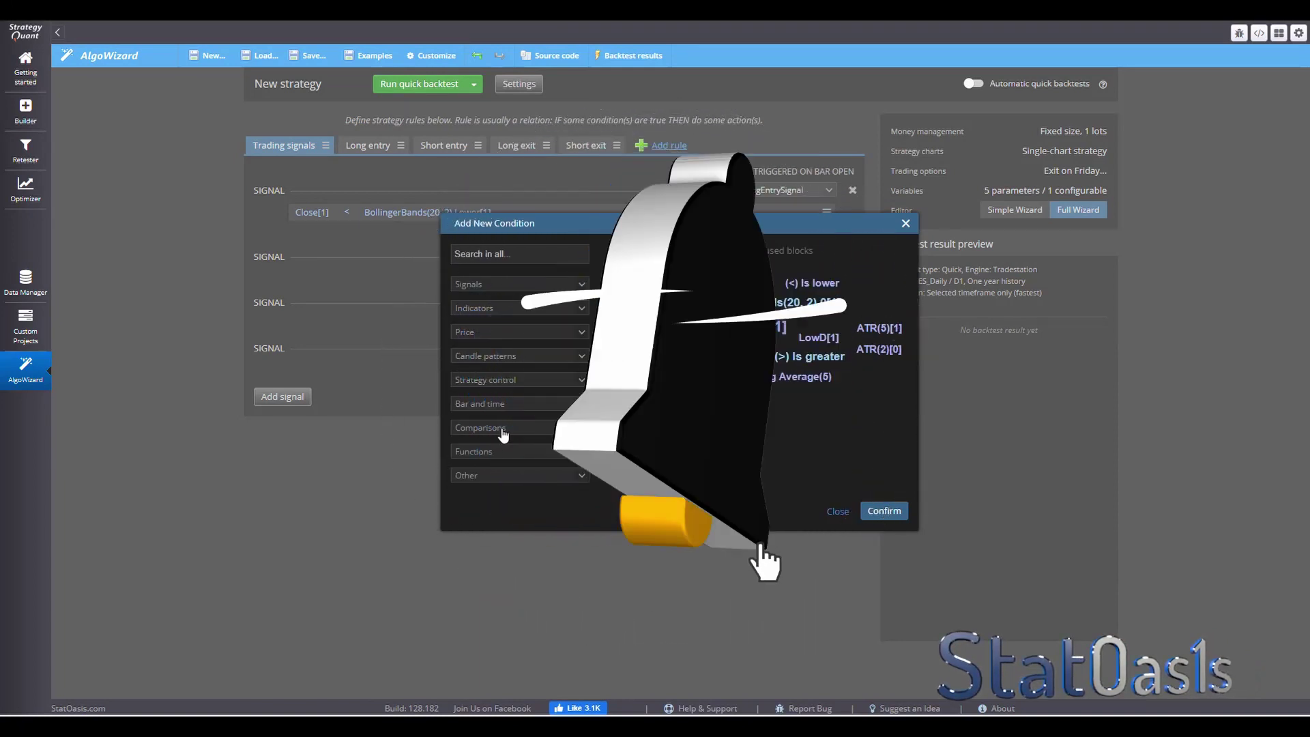
left_click(502, 428)
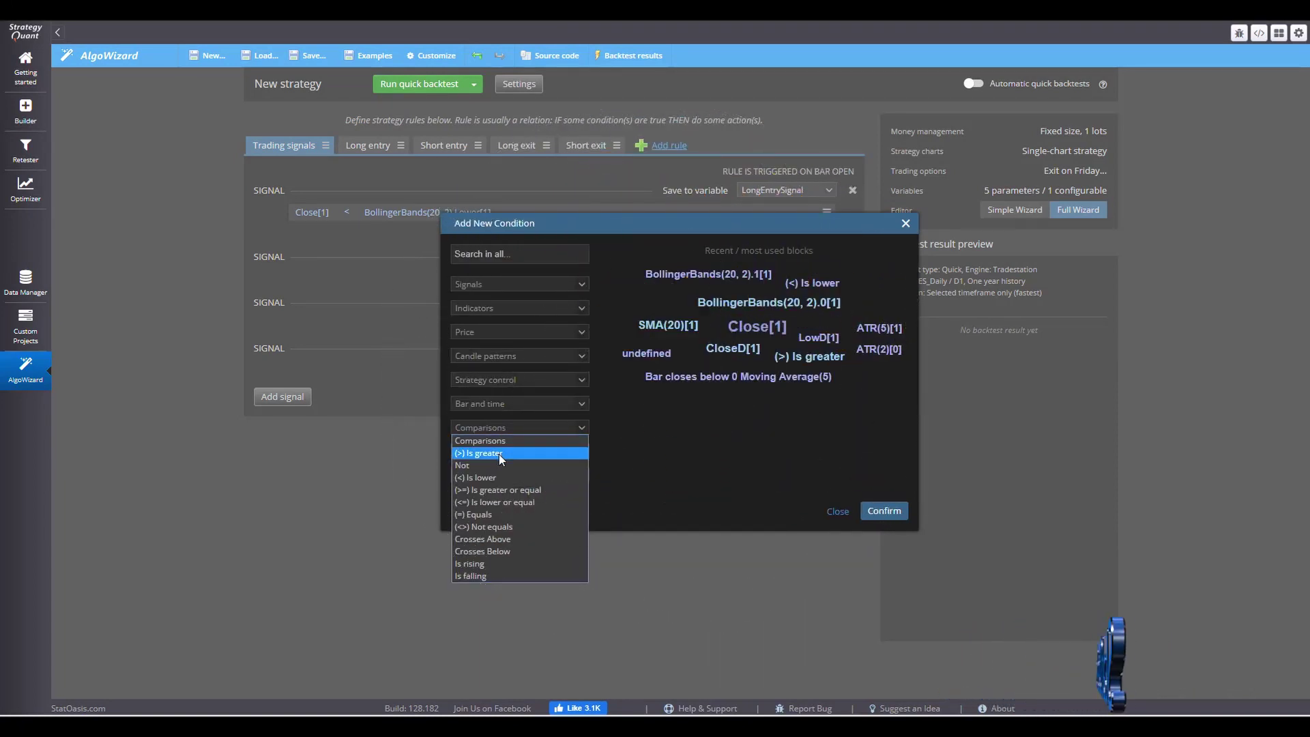
left_click(498, 454)
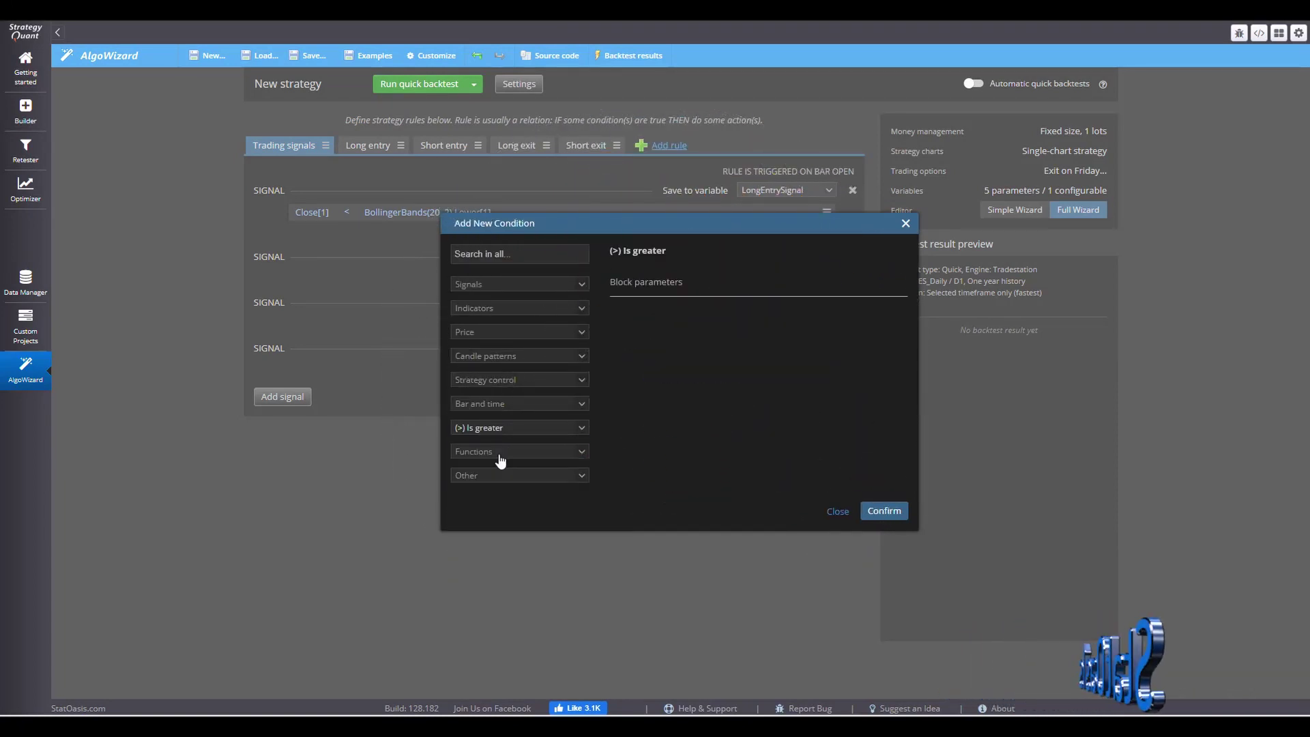
left_click(885, 511)
Set the comparison to Close[1] > BollingerBands(20, 2).Upper[1]
left_click(307, 276)
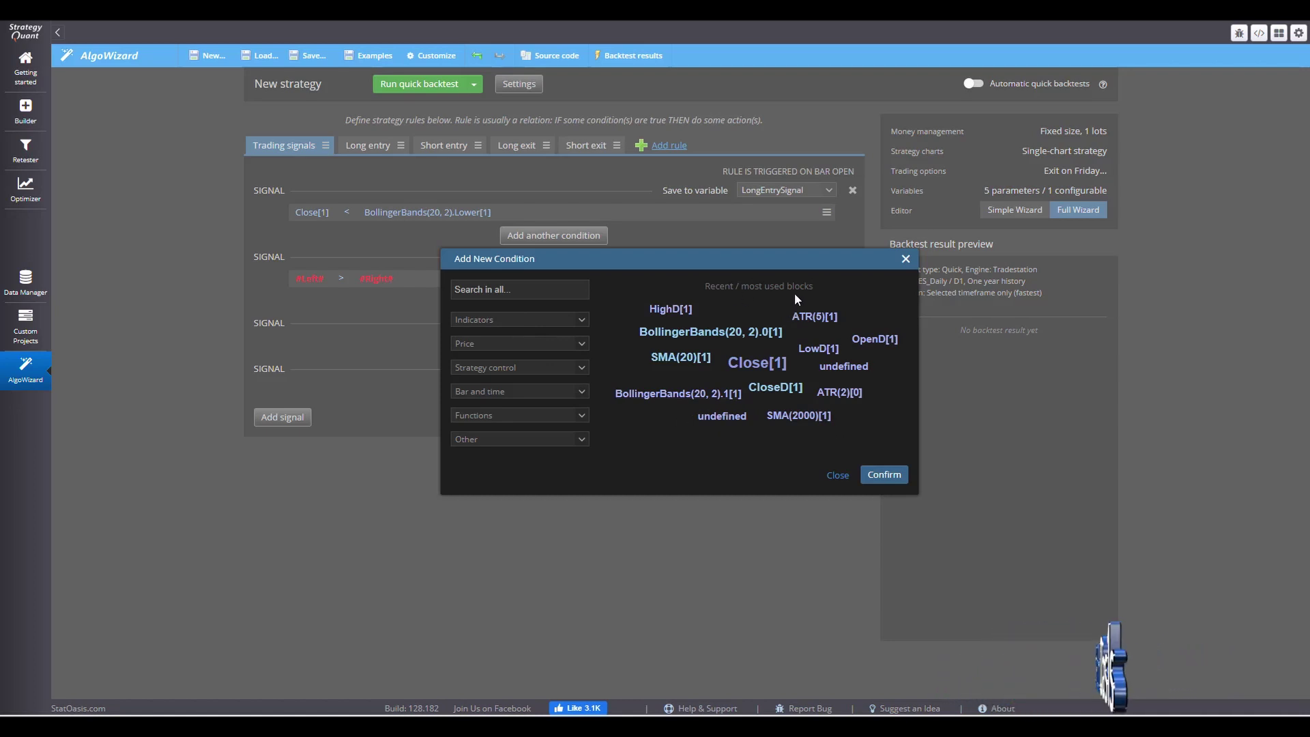
double_click(756, 363)
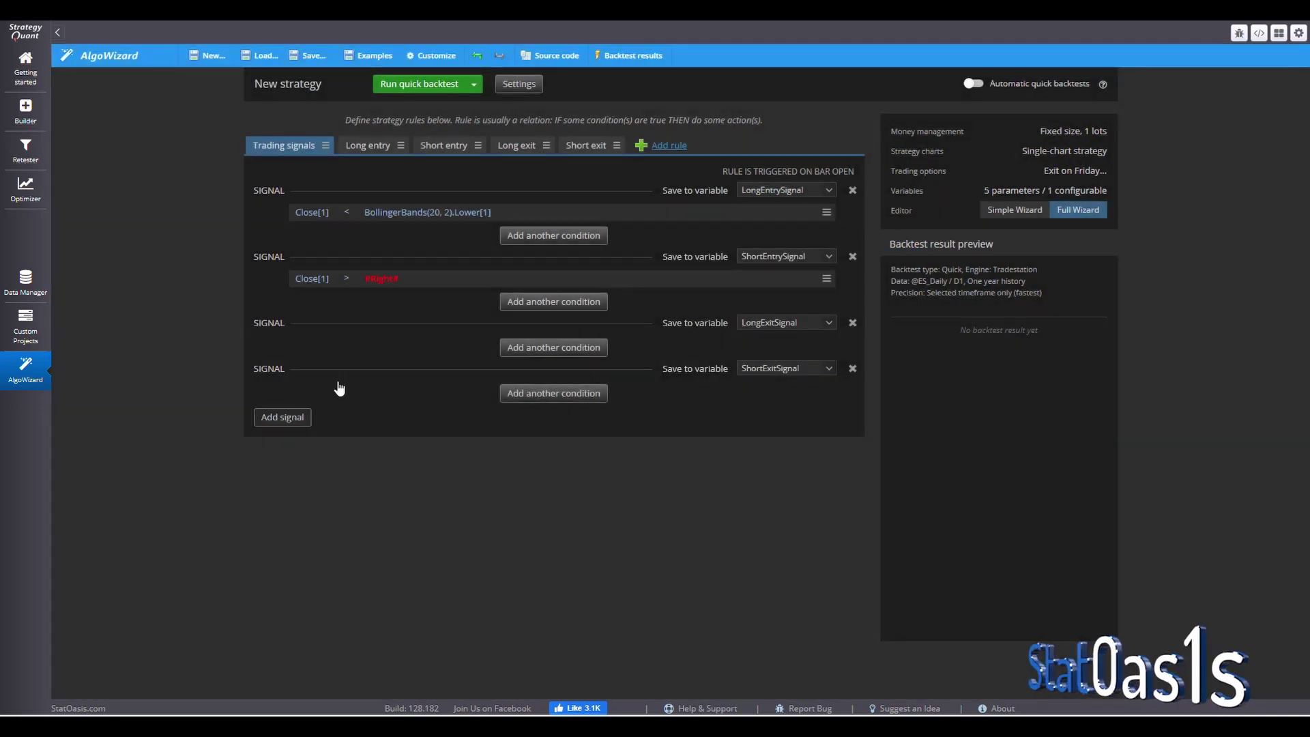
left_click(382, 280)
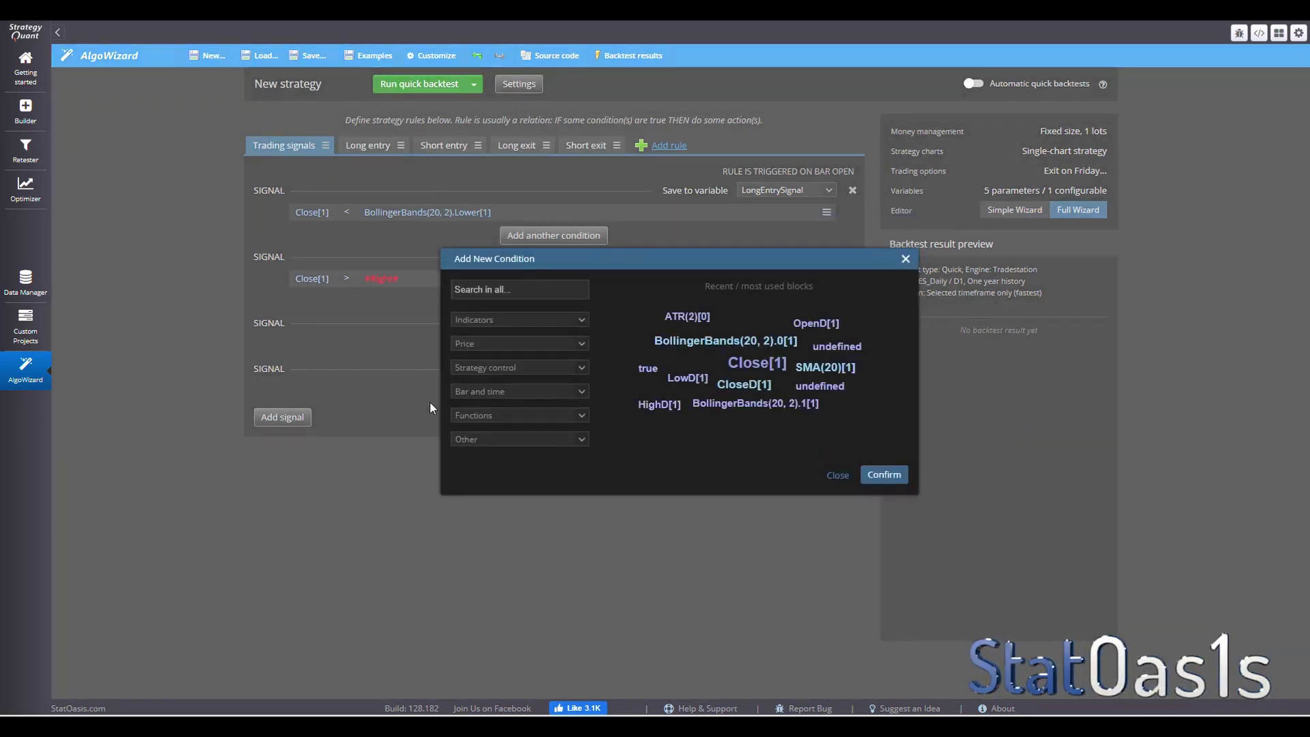
double_click(709, 345)
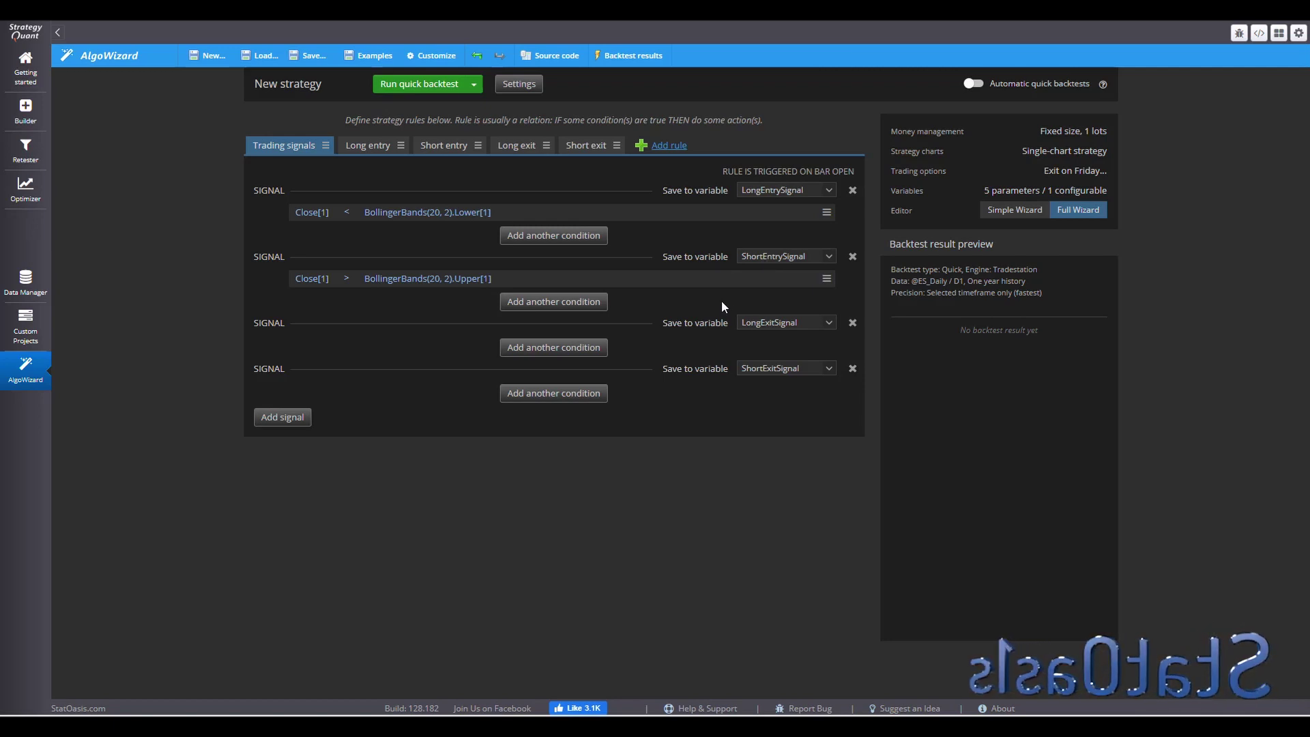
Leave the third signal empty and recheck the upper Bollinger Band settings unchanged
left_click(549, 347)
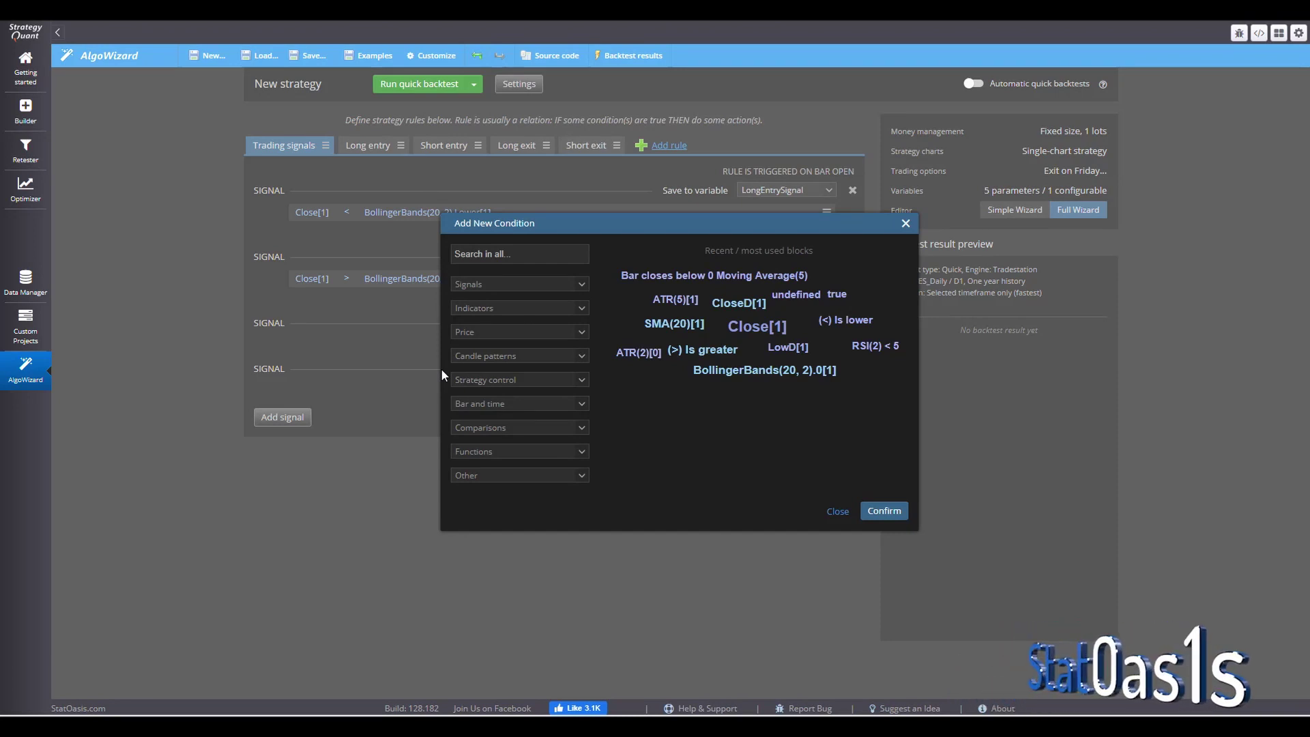
left_click(840, 511)
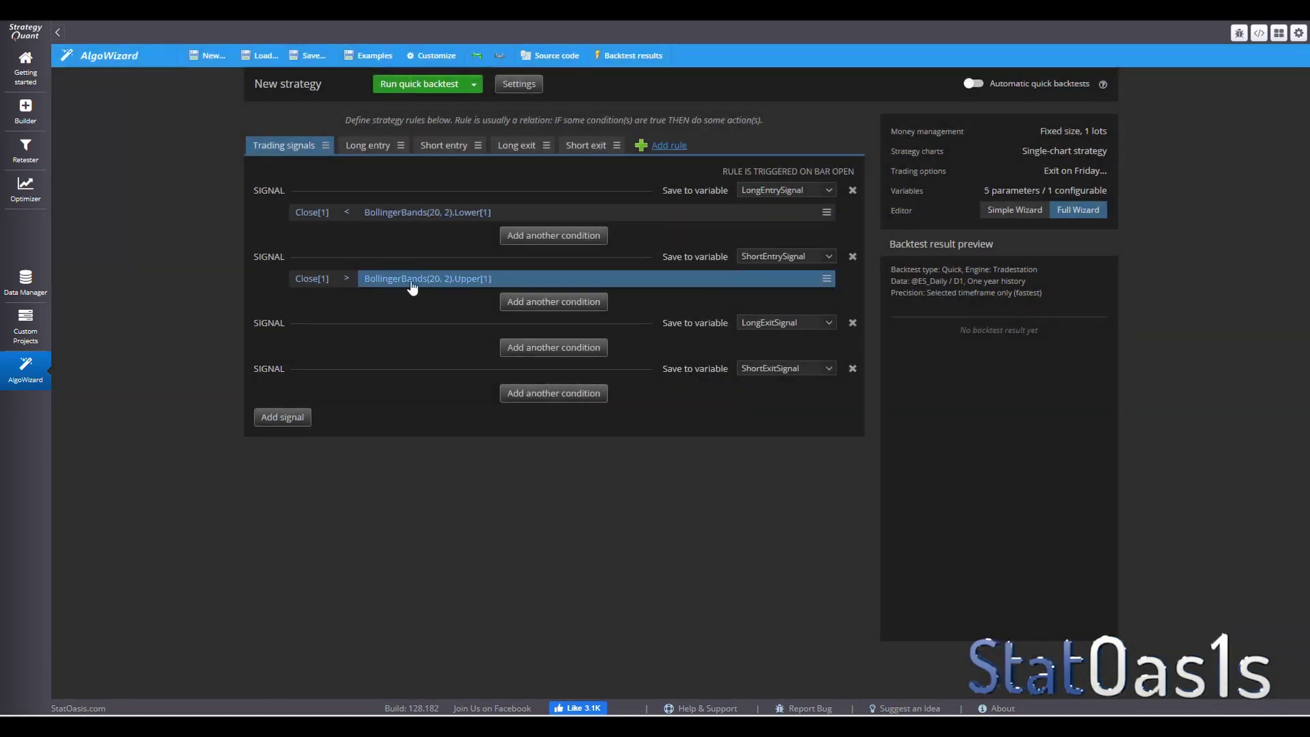
left_click(399, 280)
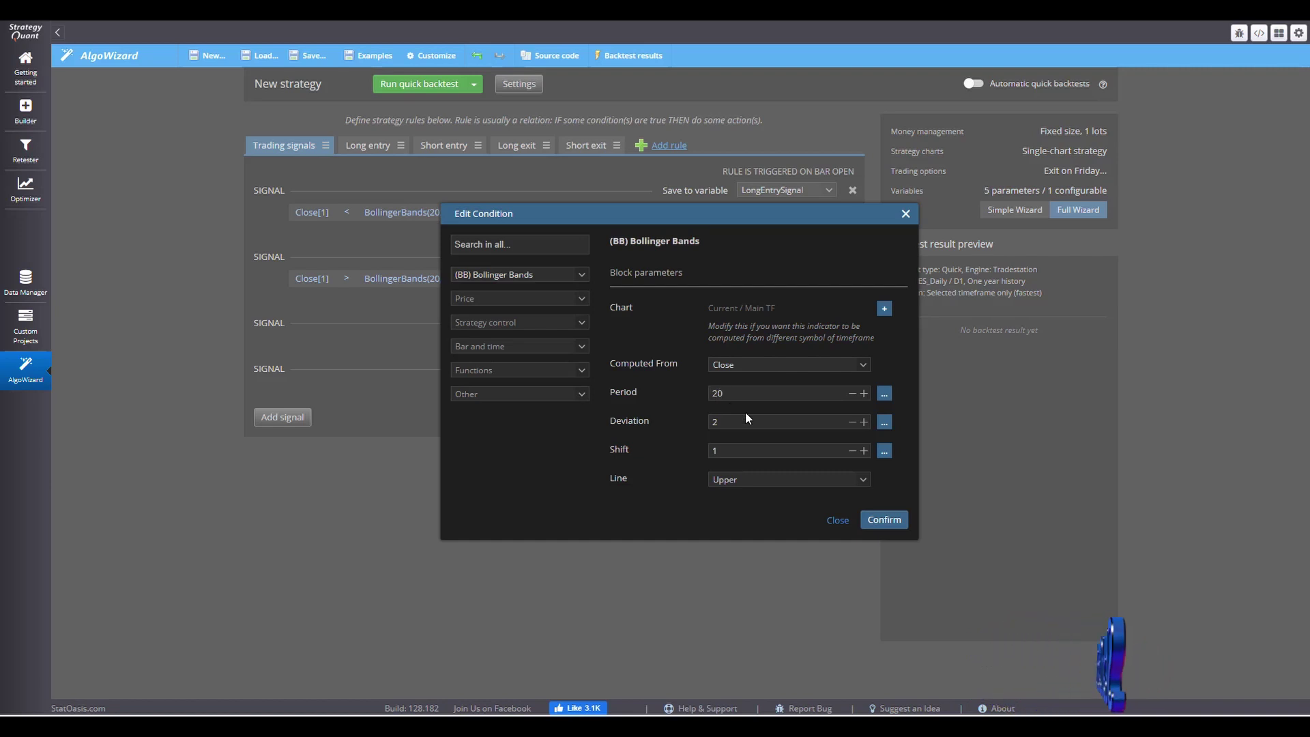
left_click(838, 520)
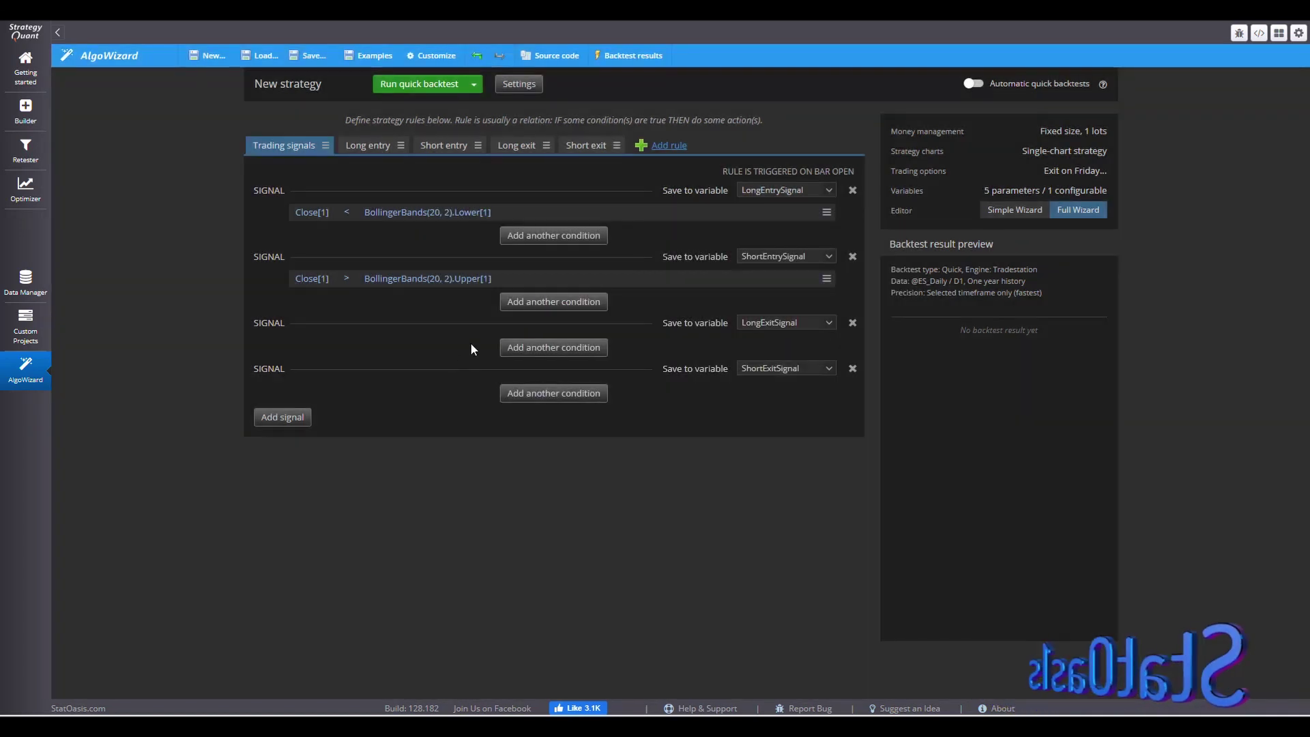
Add an Is greater comparison condition to the long exit signal
left_click(534, 347)
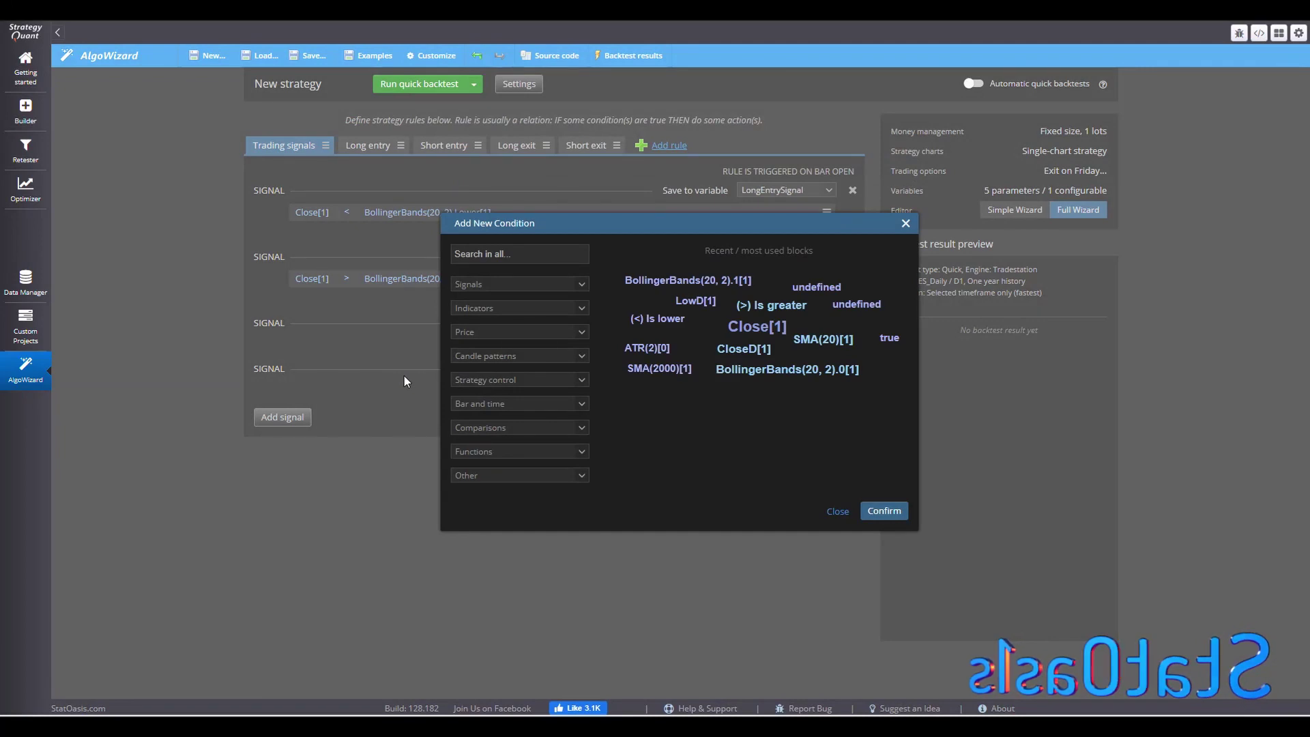
left_click(836, 511)
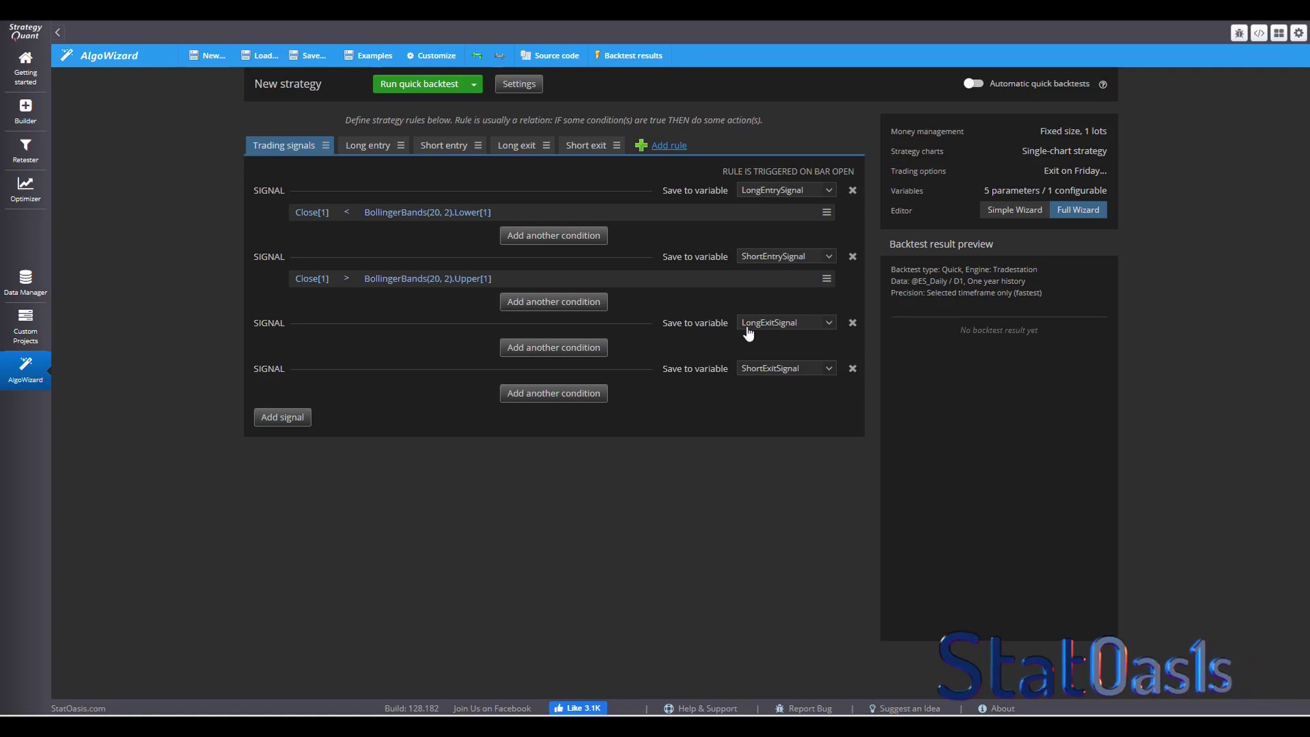
left_click(544, 348)
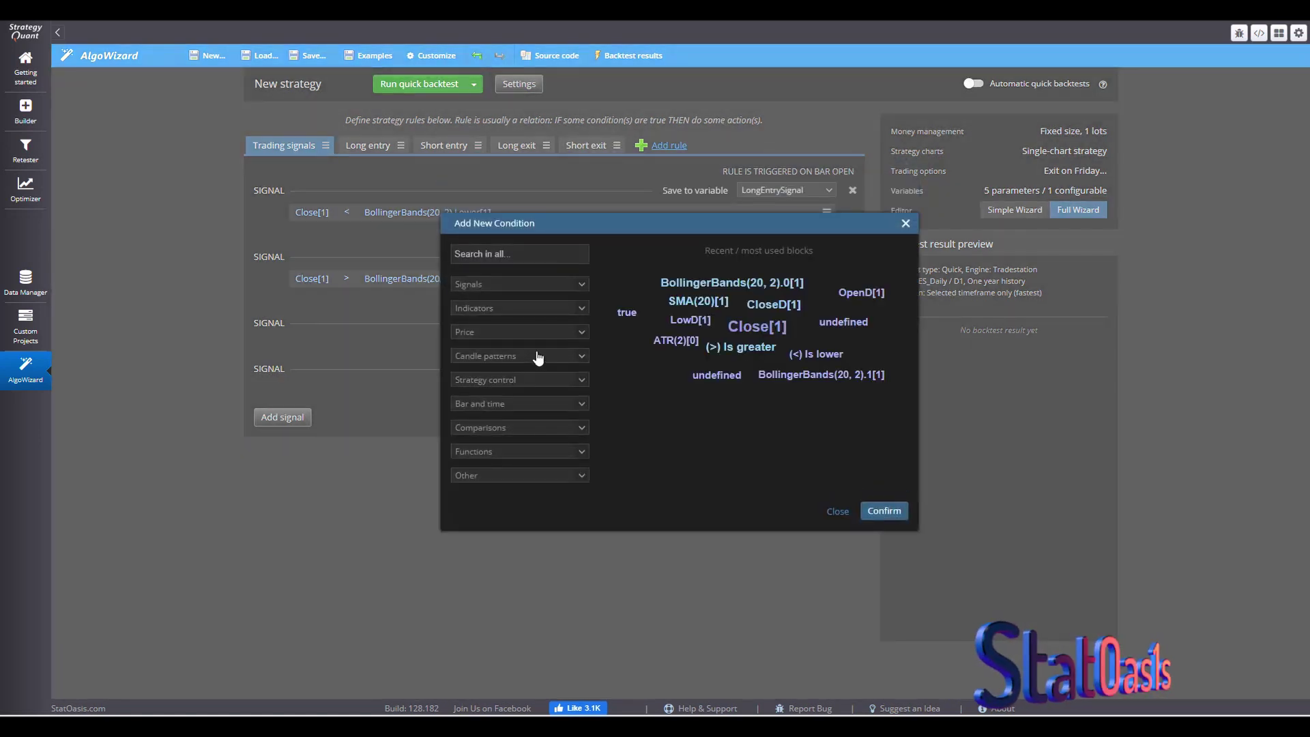
left_click(504, 434)
left_click(504, 453)
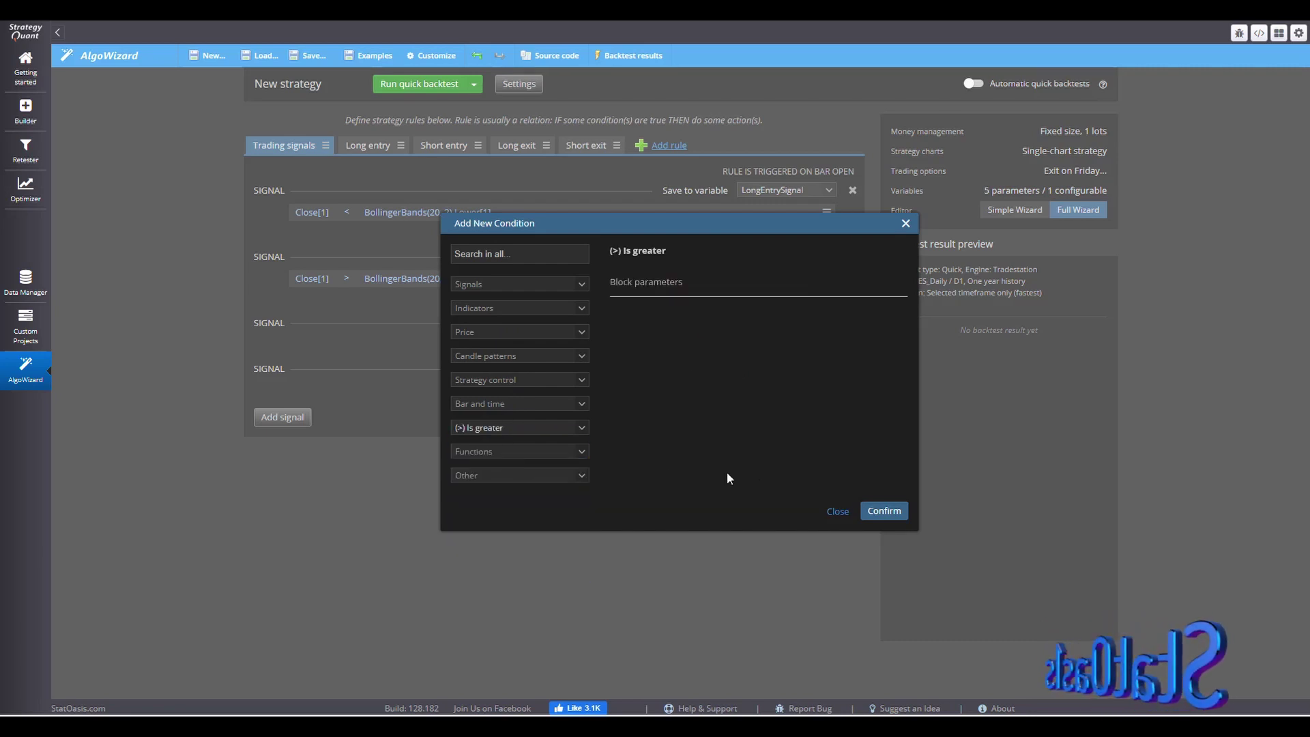
left_click(880, 512)
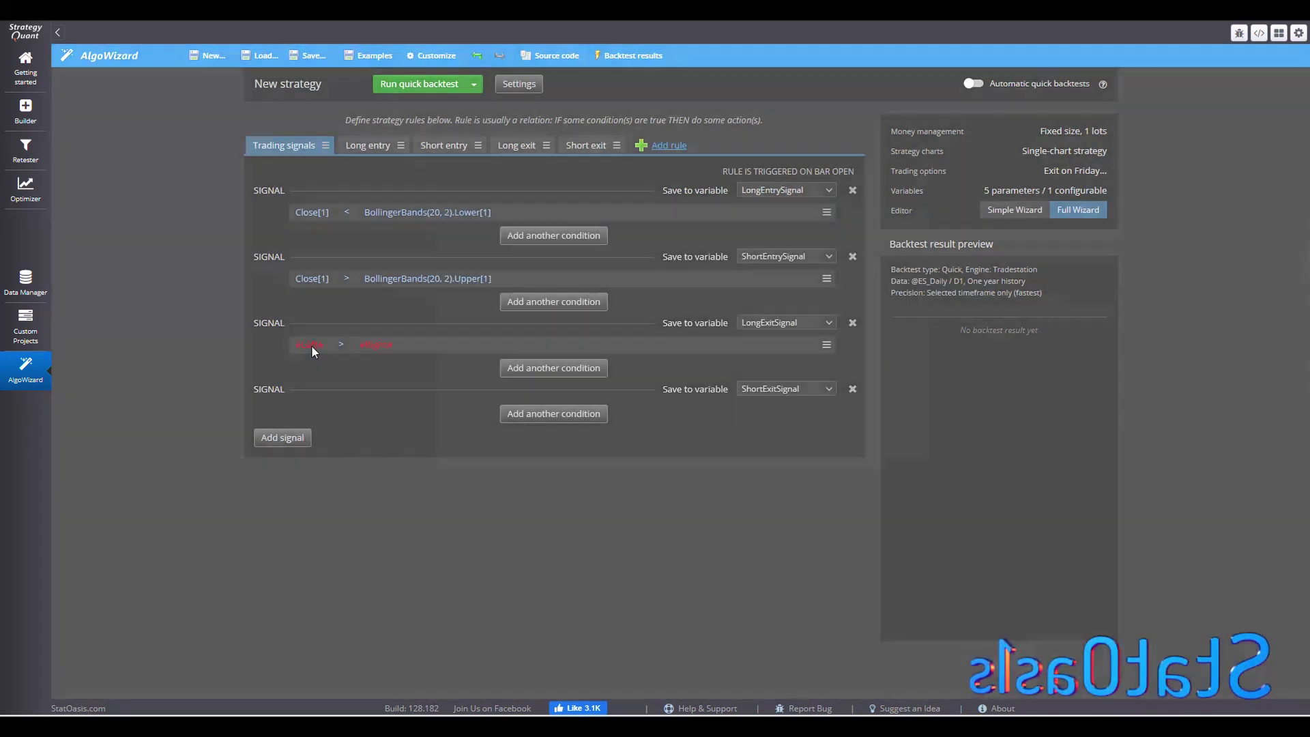
Set the comparison's left side to Close[1] and its right side to SMA with period 20
left_click(311, 346)
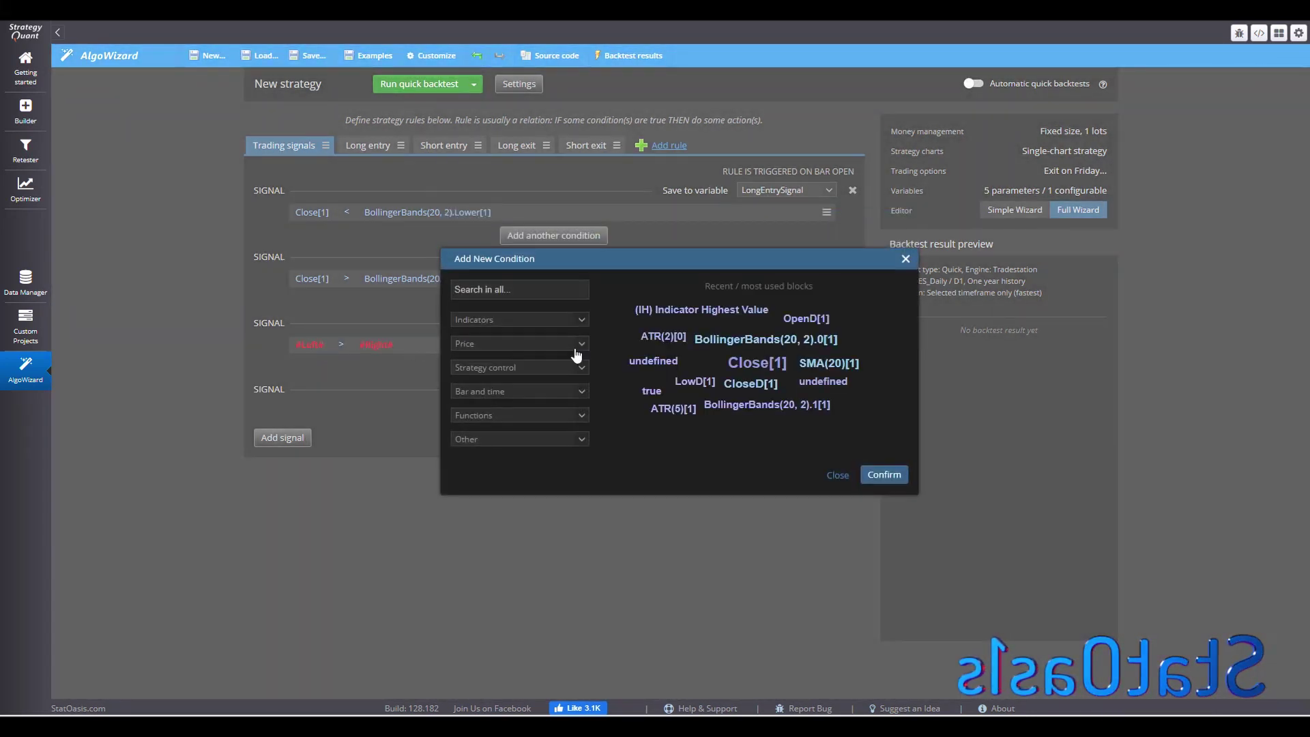
left_click(745, 366)
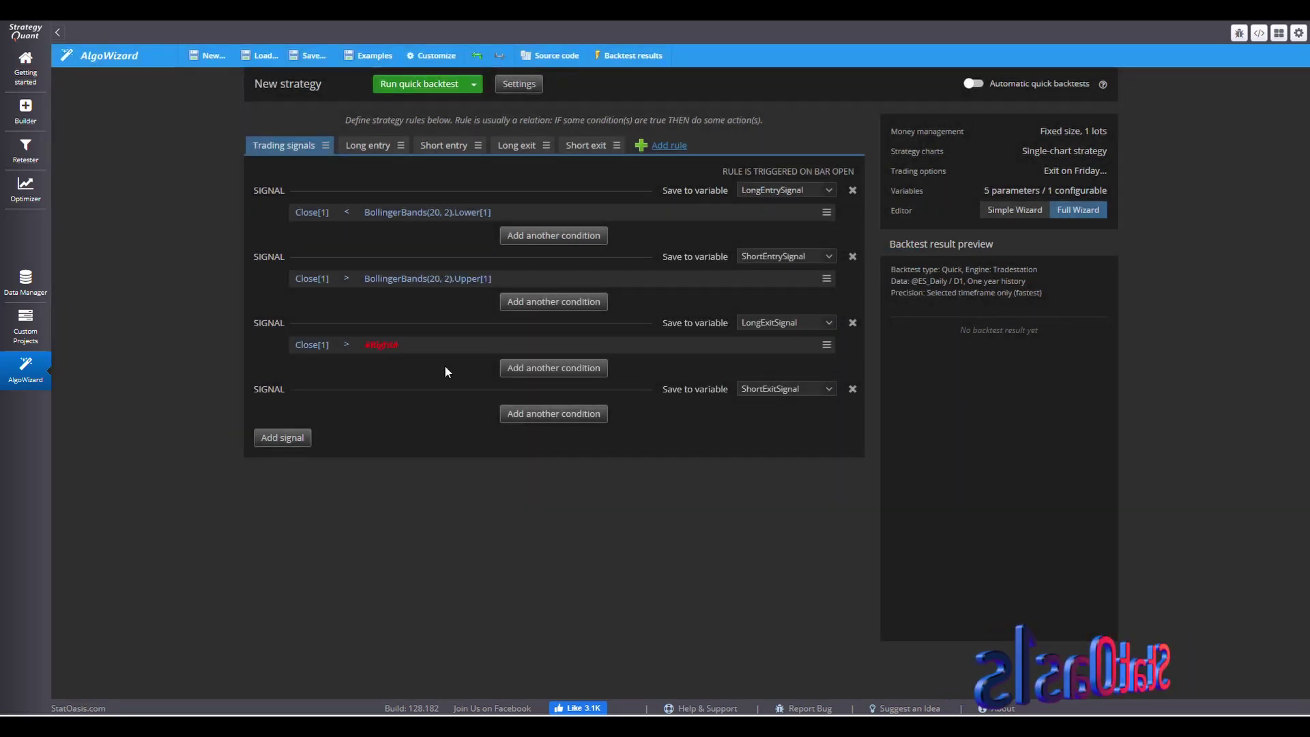
left_click(381, 345)
left_click(506, 287)
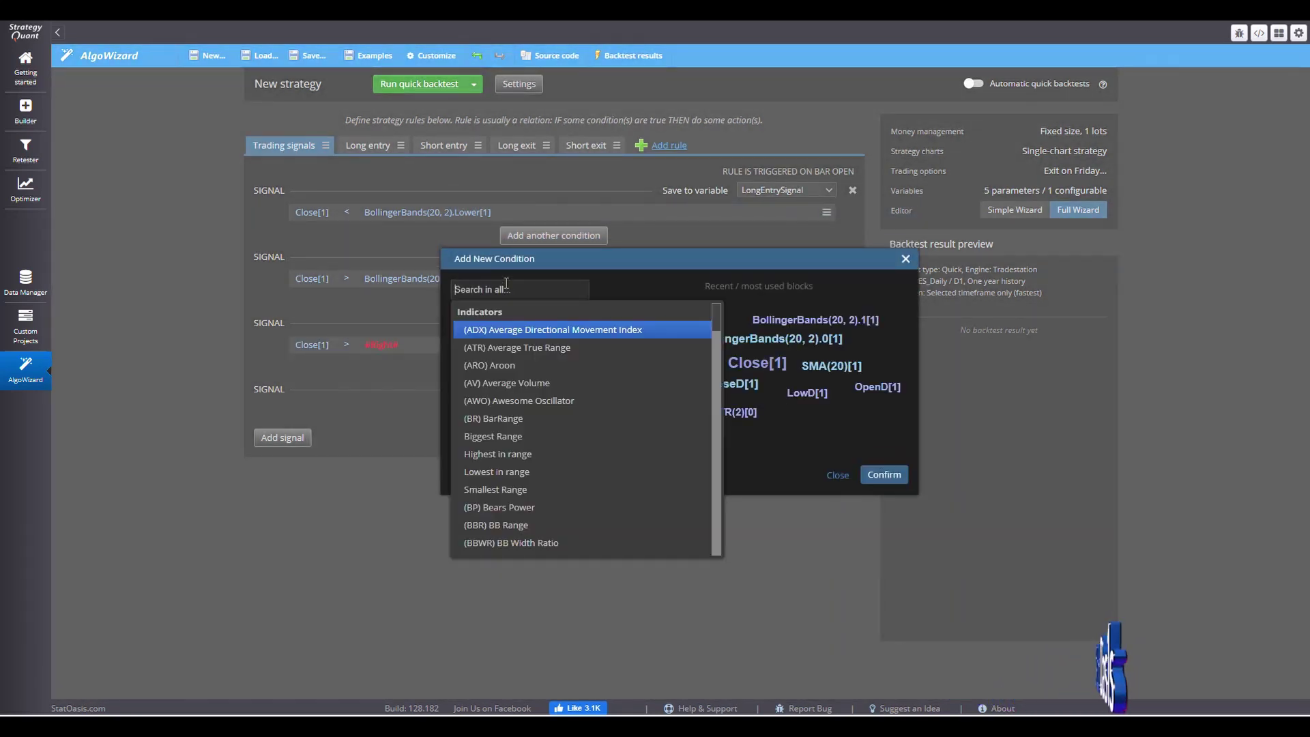
type("sma")
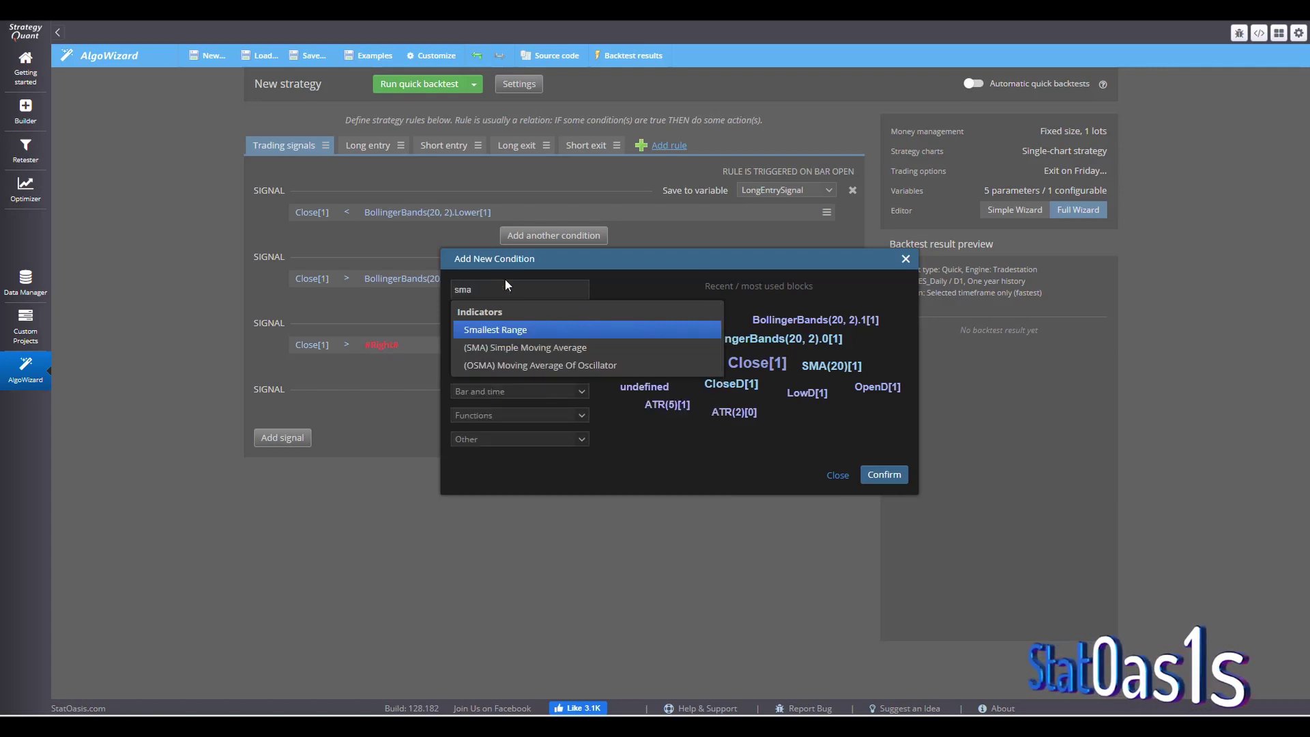
left_click(544, 348)
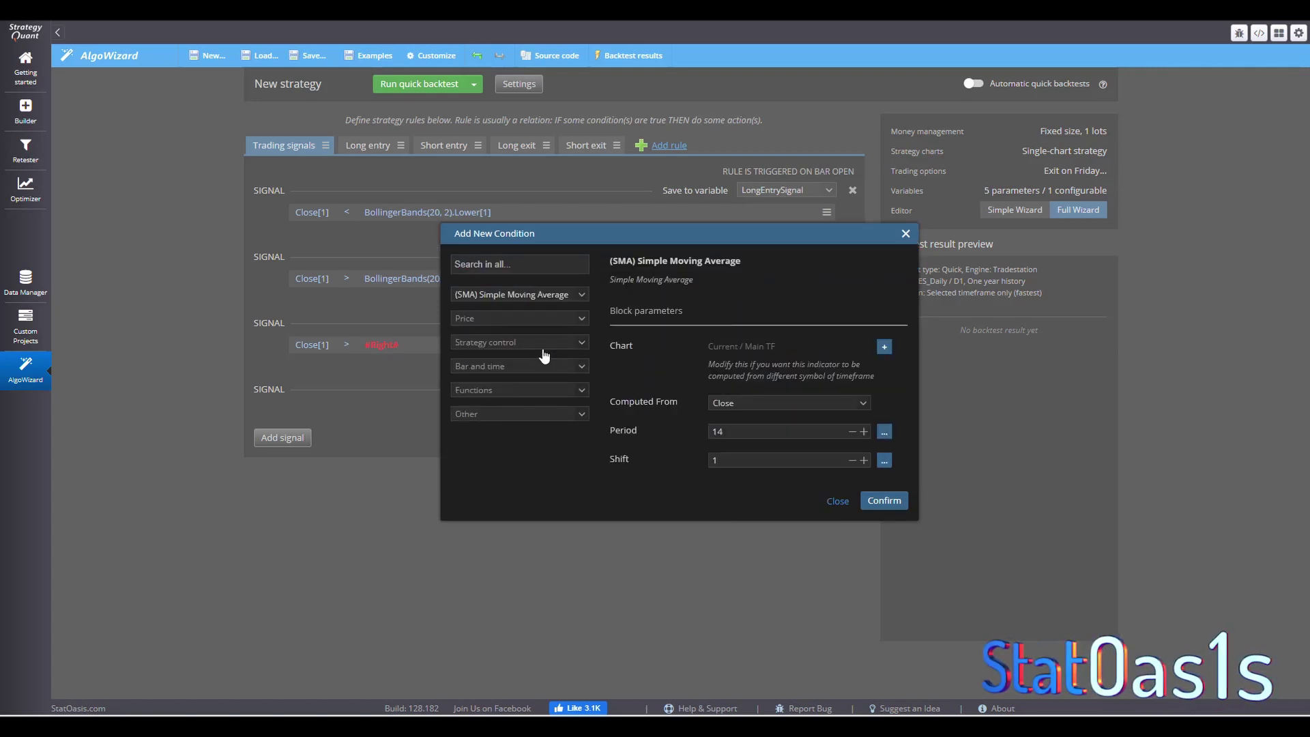
double_click(744, 431)
type("20")
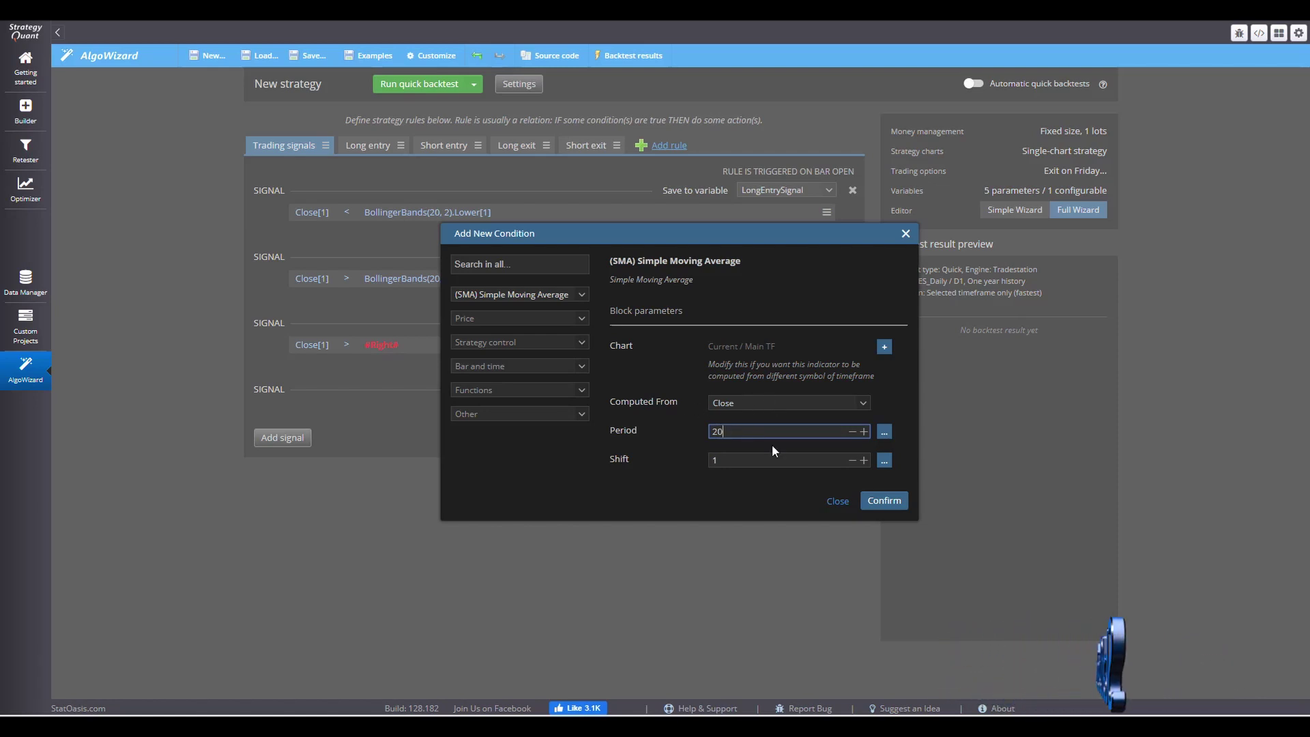
left_click(884, 500)
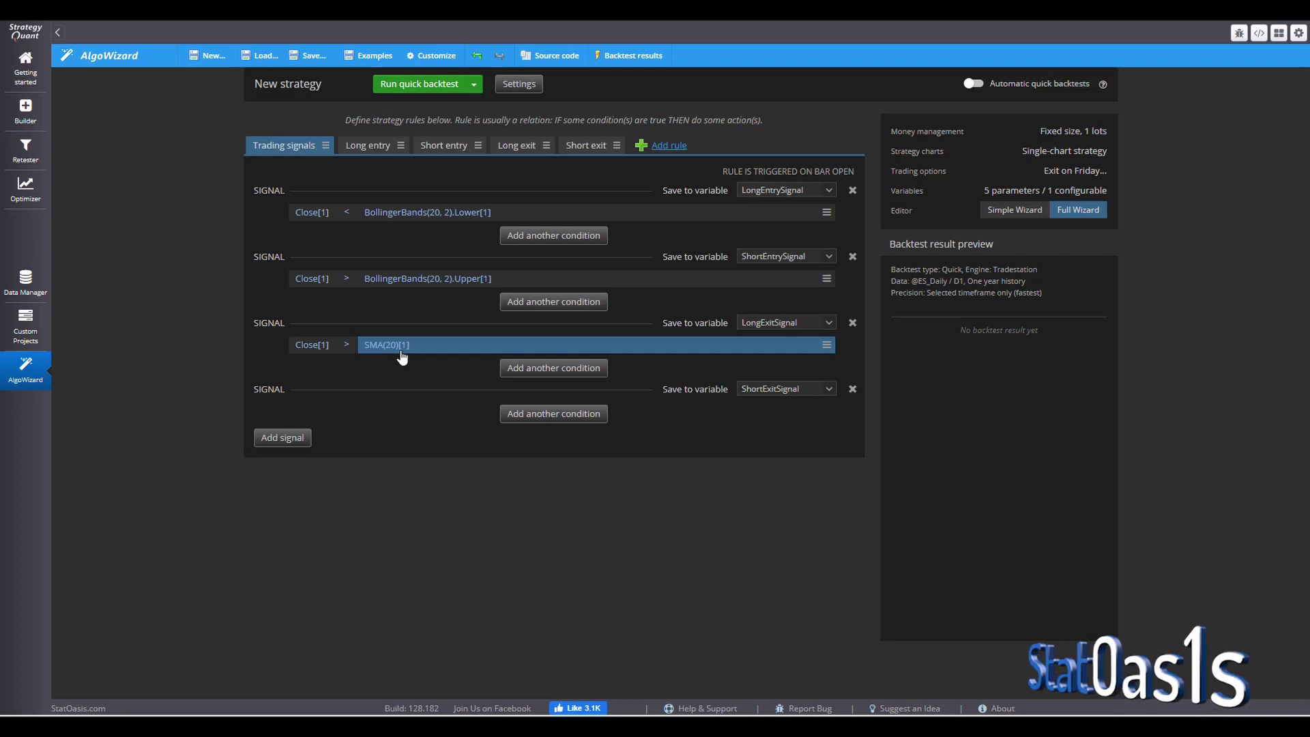
Add an Is lower comparison condition to the short exit signal
left_click(546, 414)
left_click(513, 430)
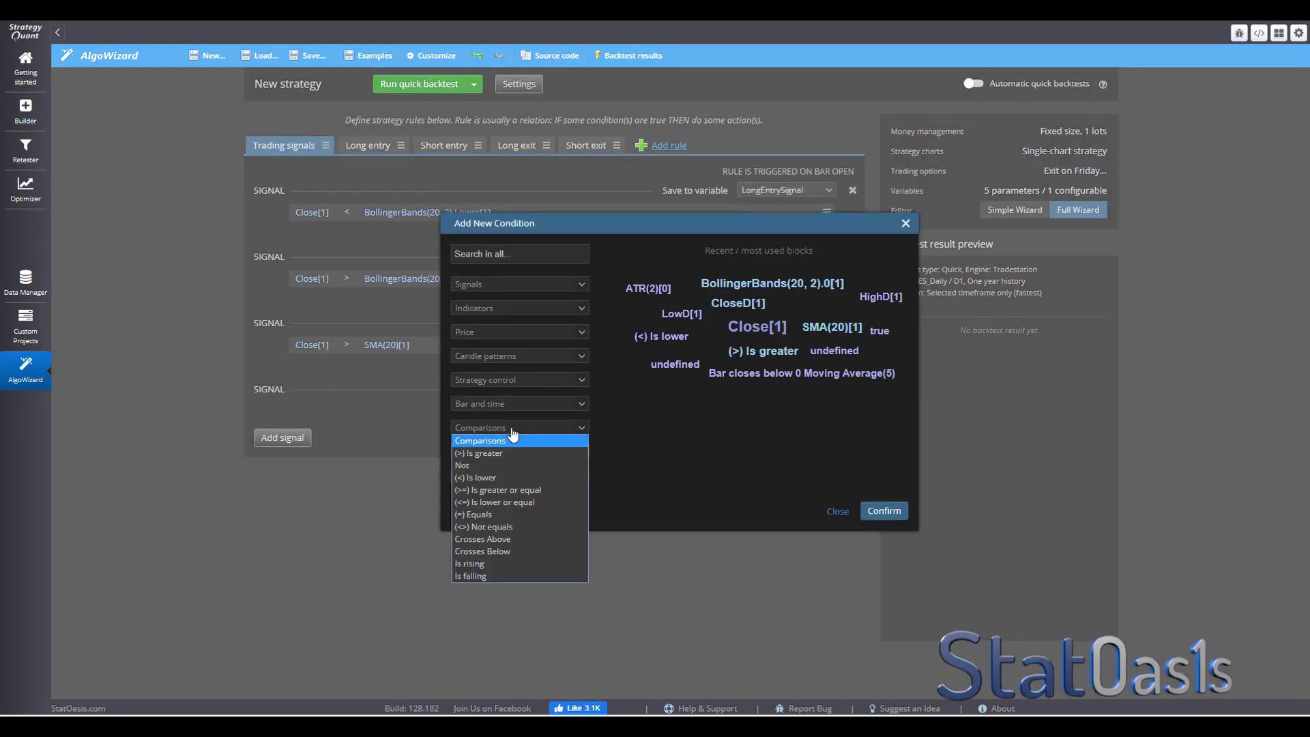
left_click(518, 477)
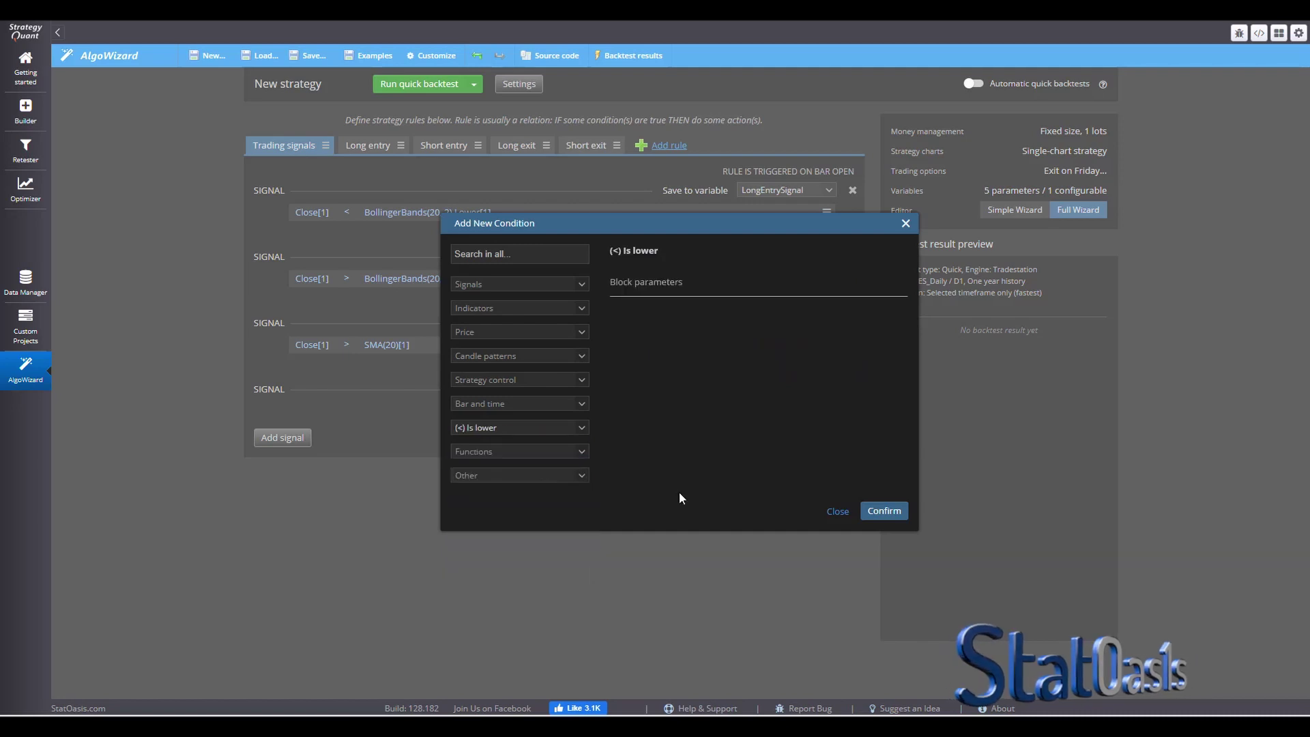
left_click(881, 512)
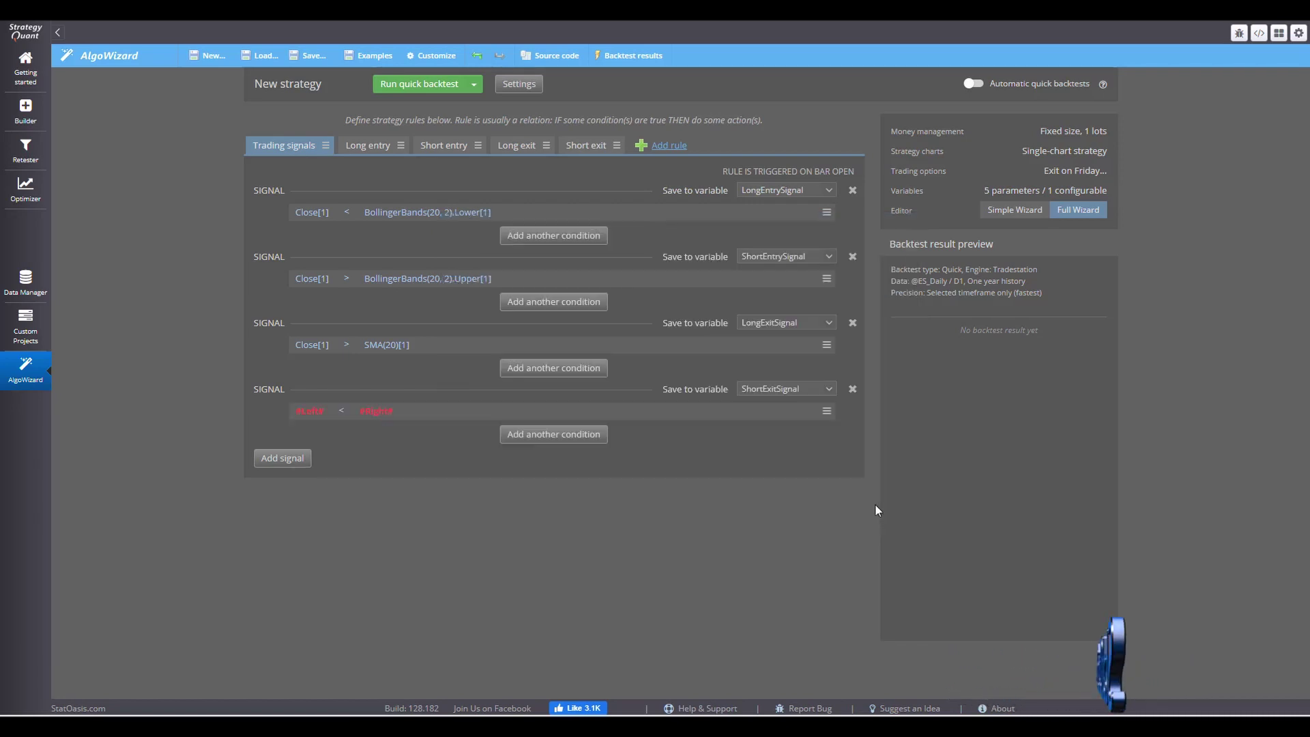
Set the comparison's operands to Close[1] on the left and SMA(20)[1] on the right
left_click(300, 414)
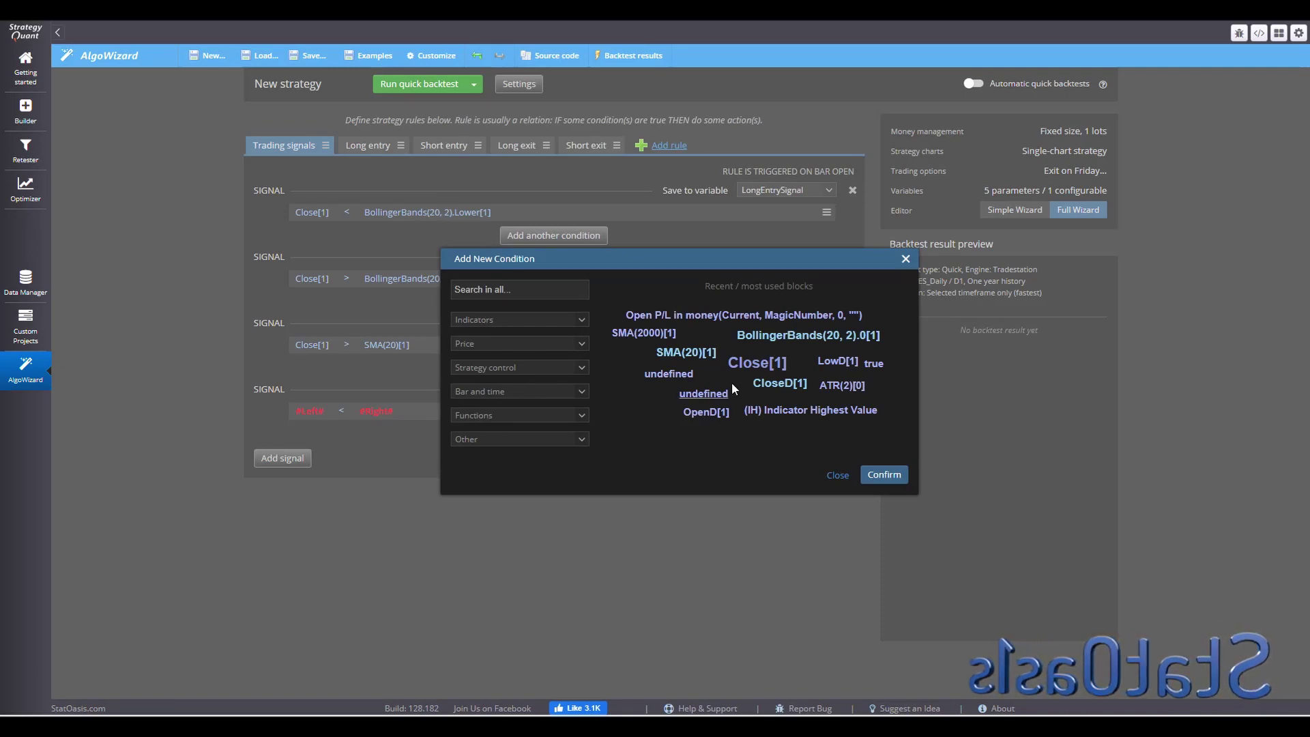
double_click(749, 365)
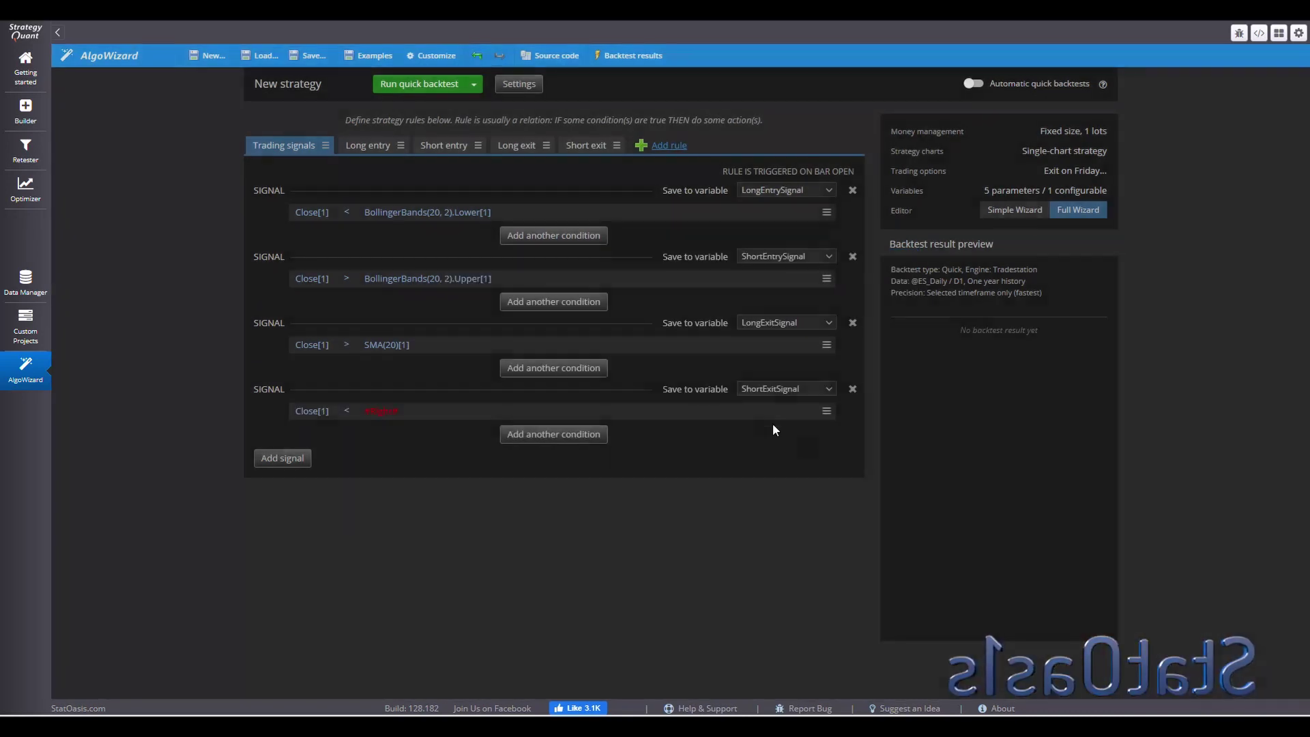
left_click(381, 412)
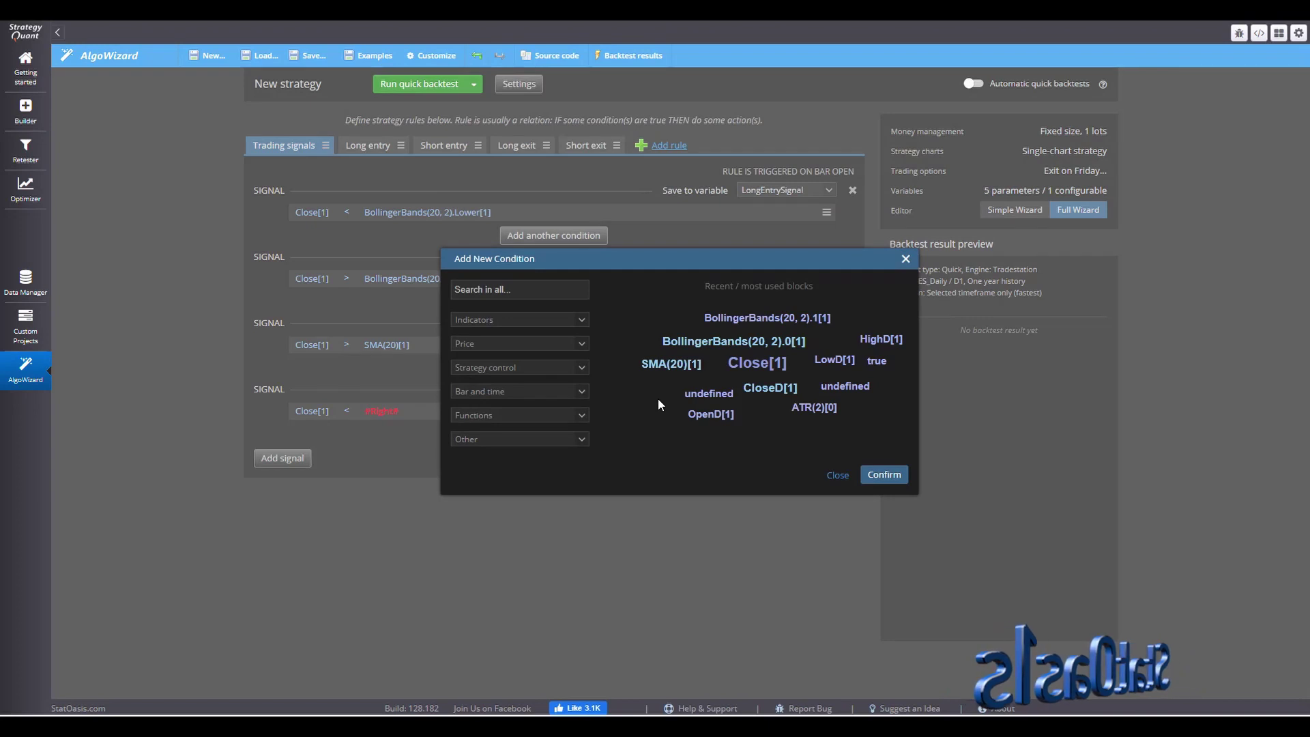
left_click(660, 365)
key("Return")
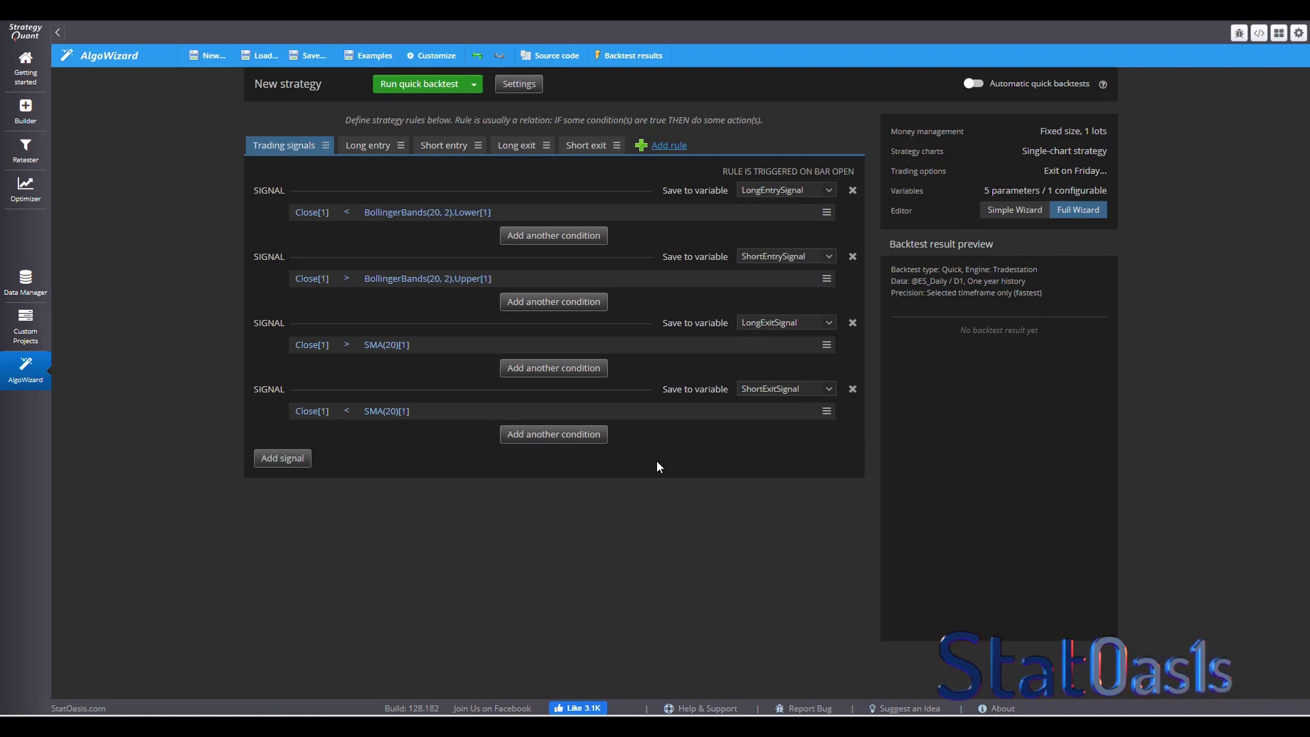
Run a quick backtest and review the preview's statistics, 7 trades and equity curve
left_click(418, 85)
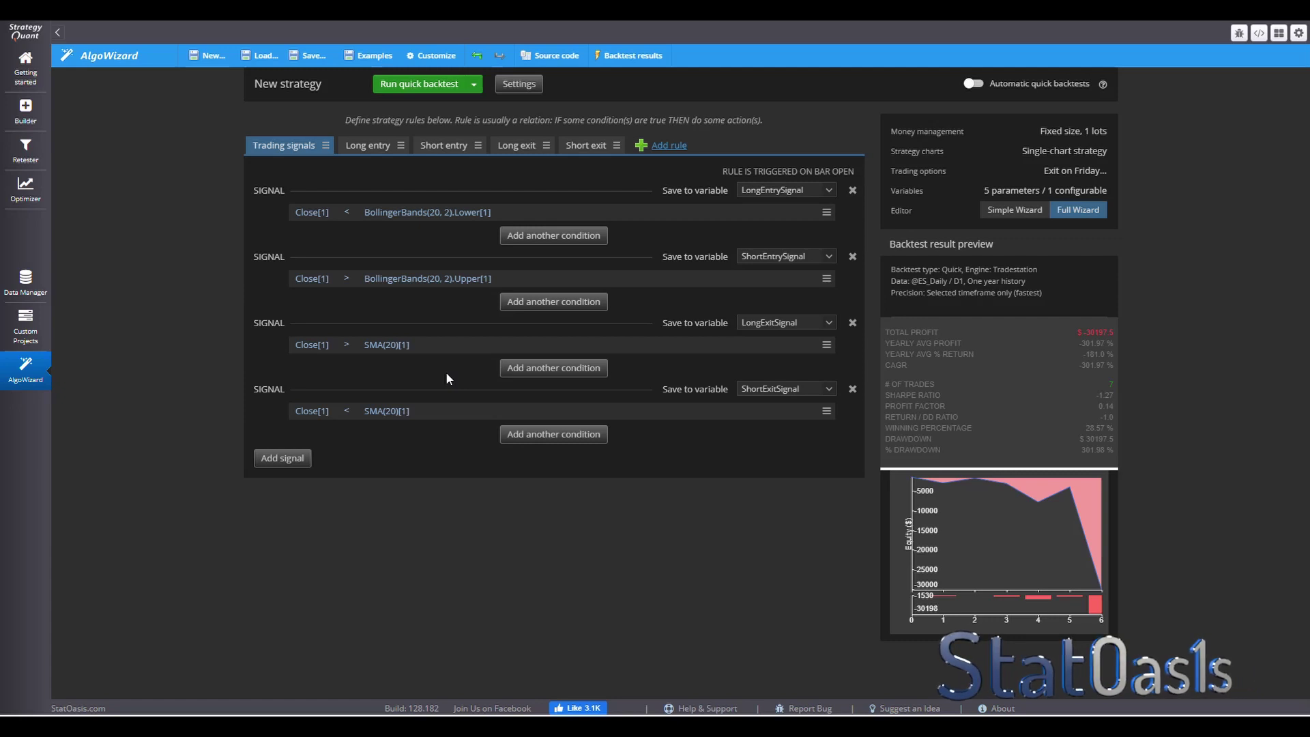
left_click(546, 367)
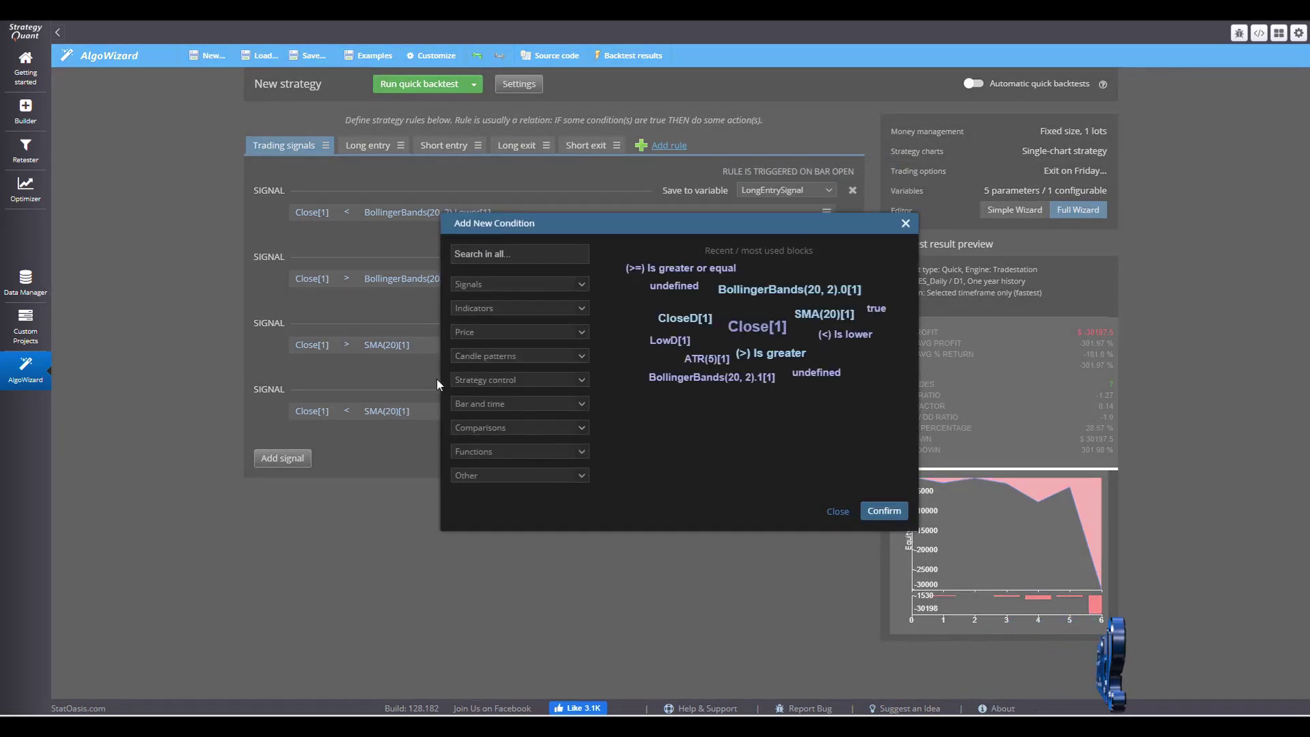
Add BarsSinceOrderOpen with Long direction > 0 as a second long exit condition
left_click(835, 510)
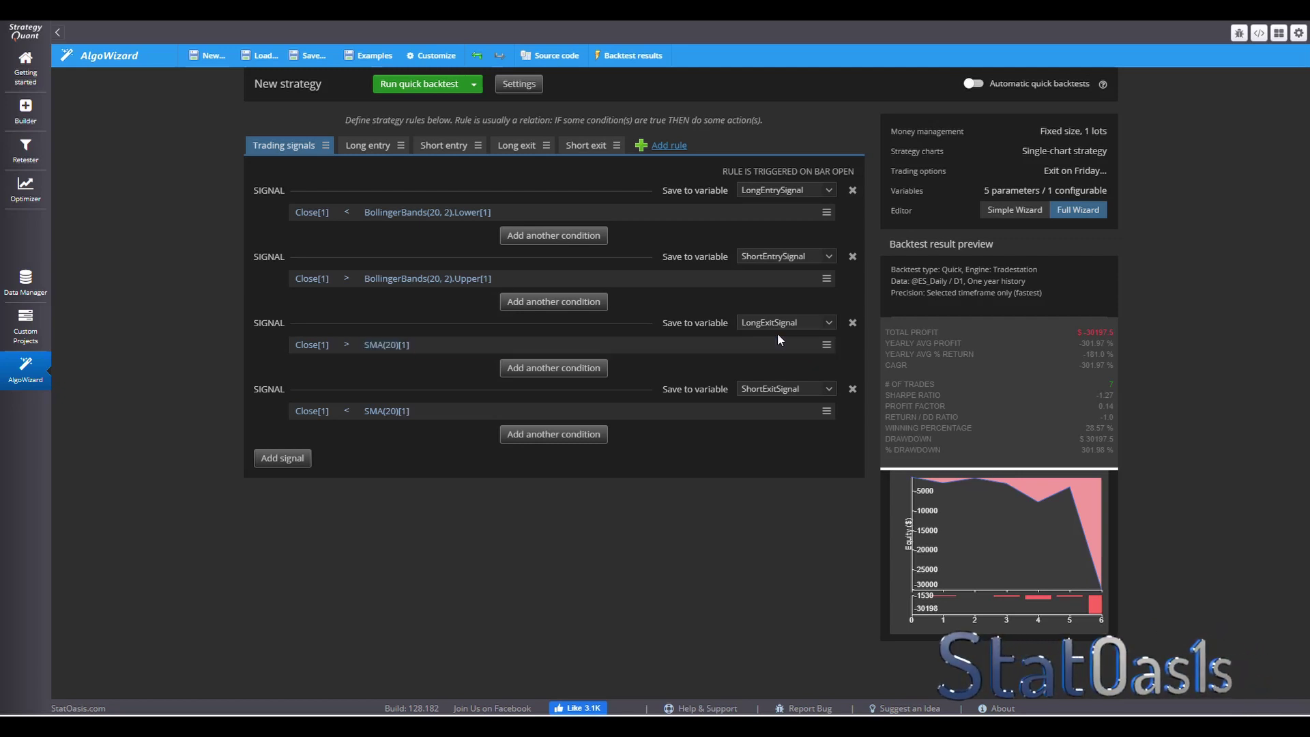
left_click(554, 368)
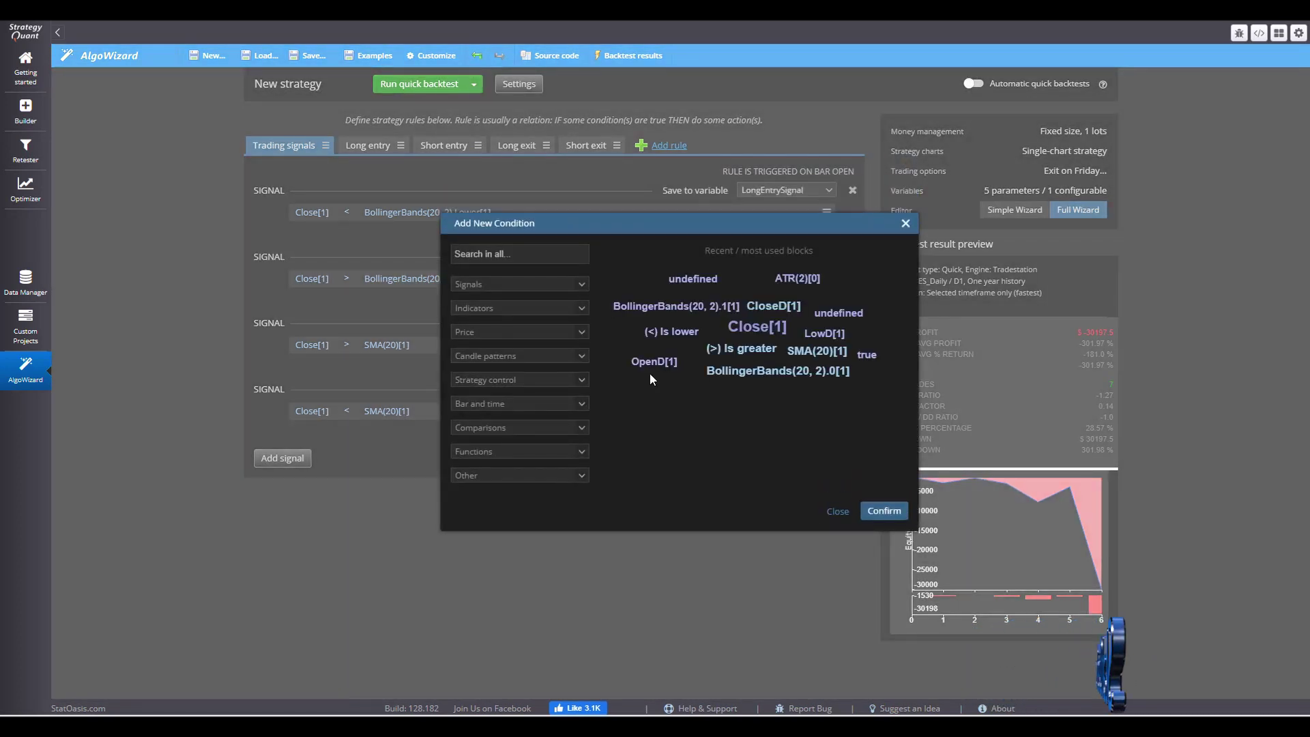
left_click(518, 254)
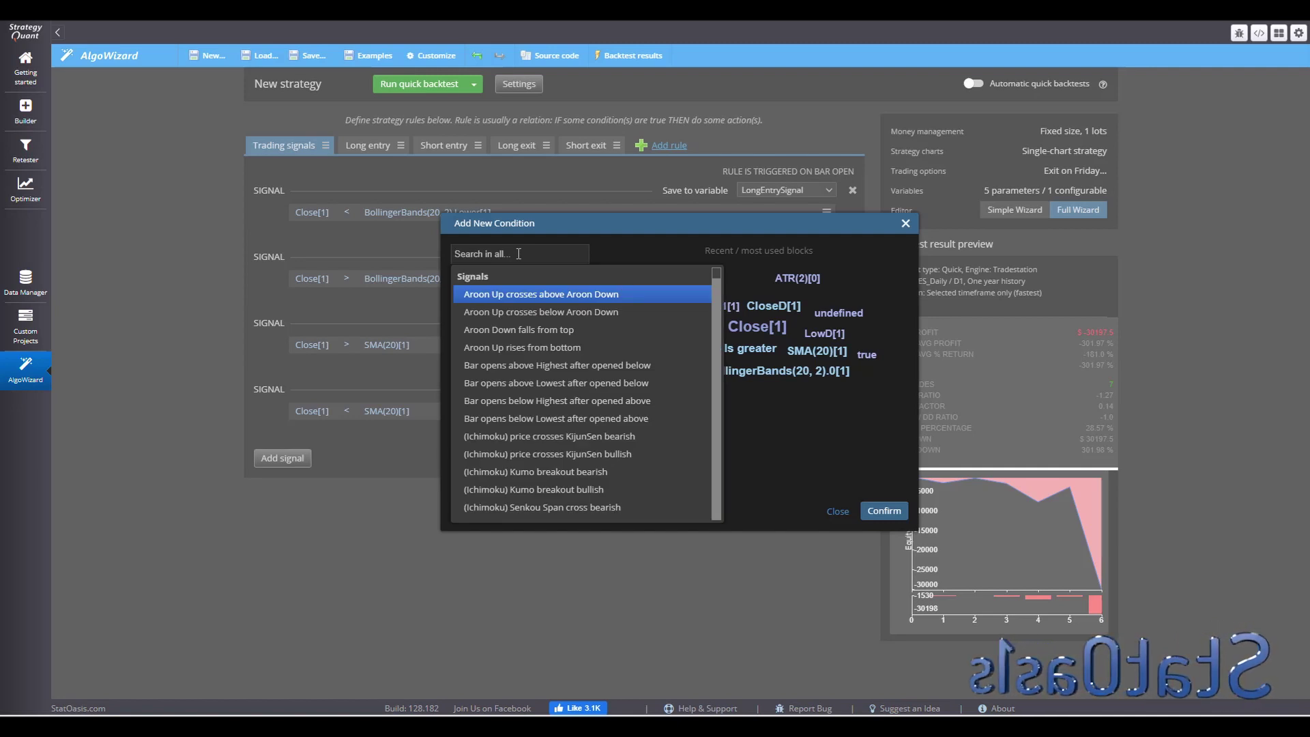
type("bars")
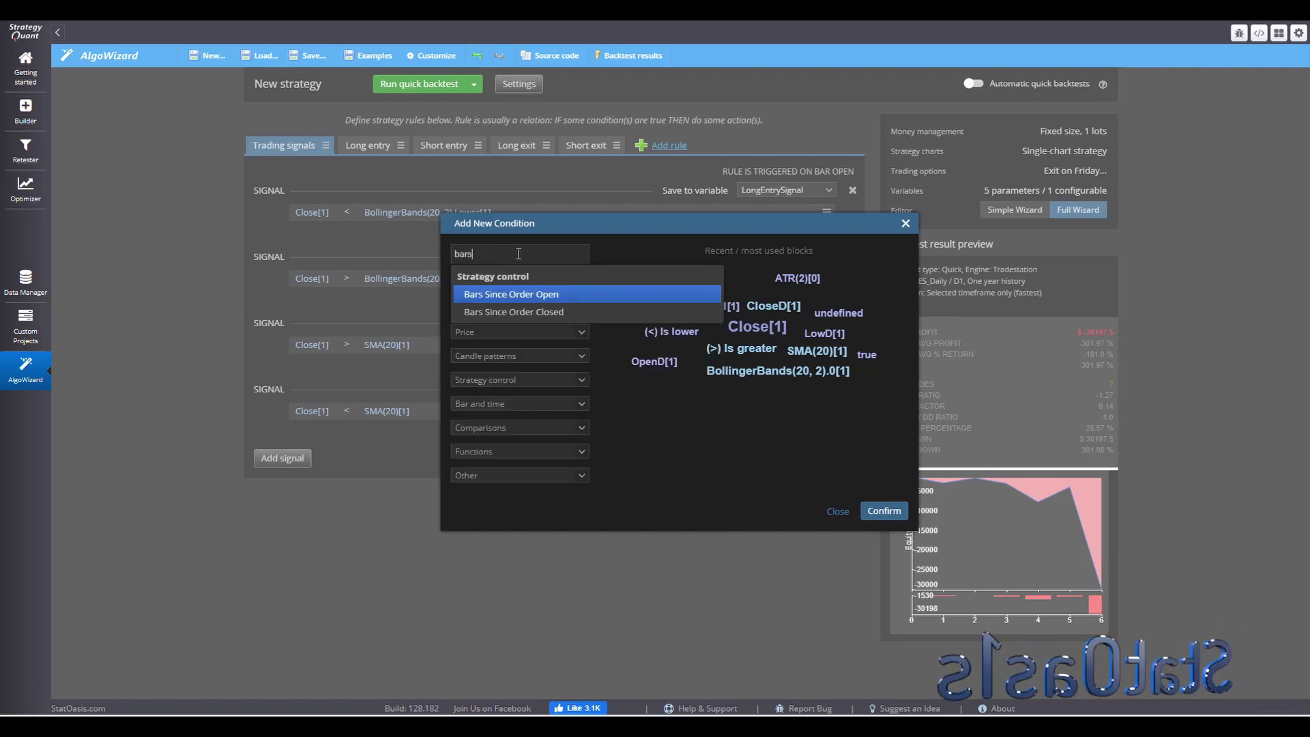
left_click(533, 297)
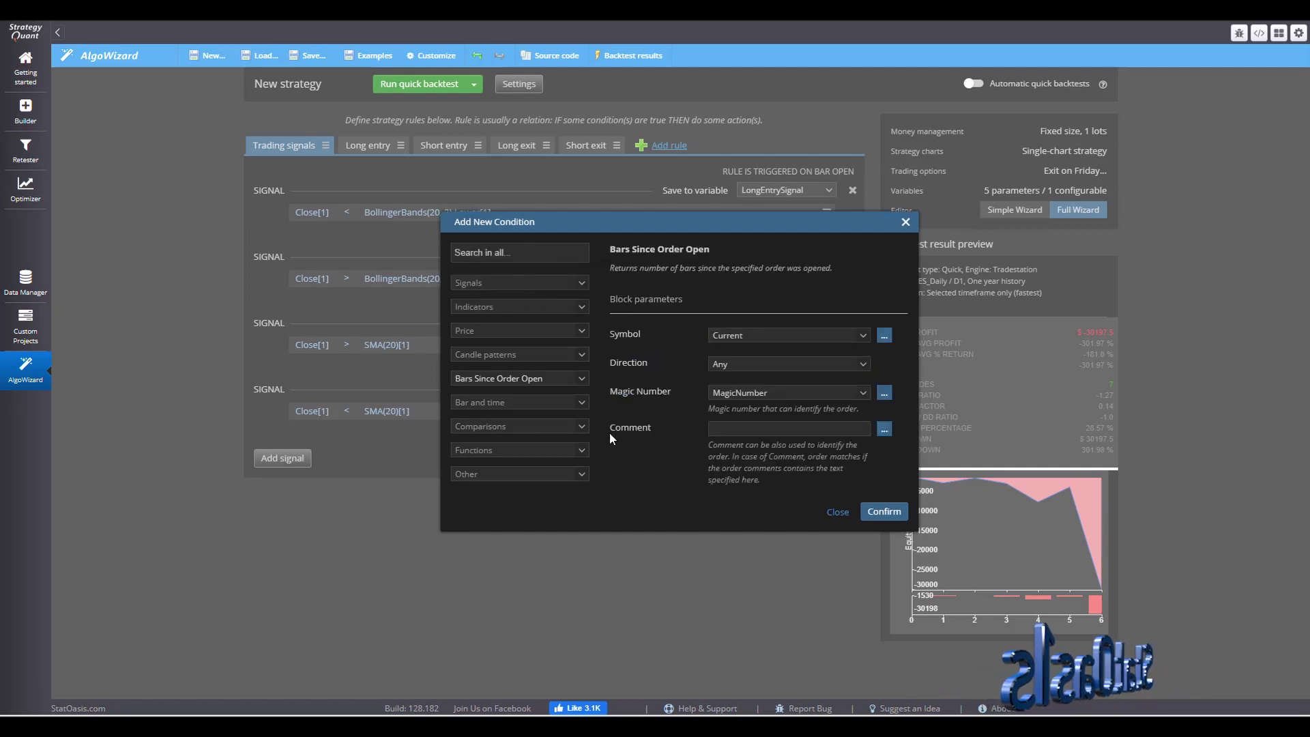
left_click(750, 365)
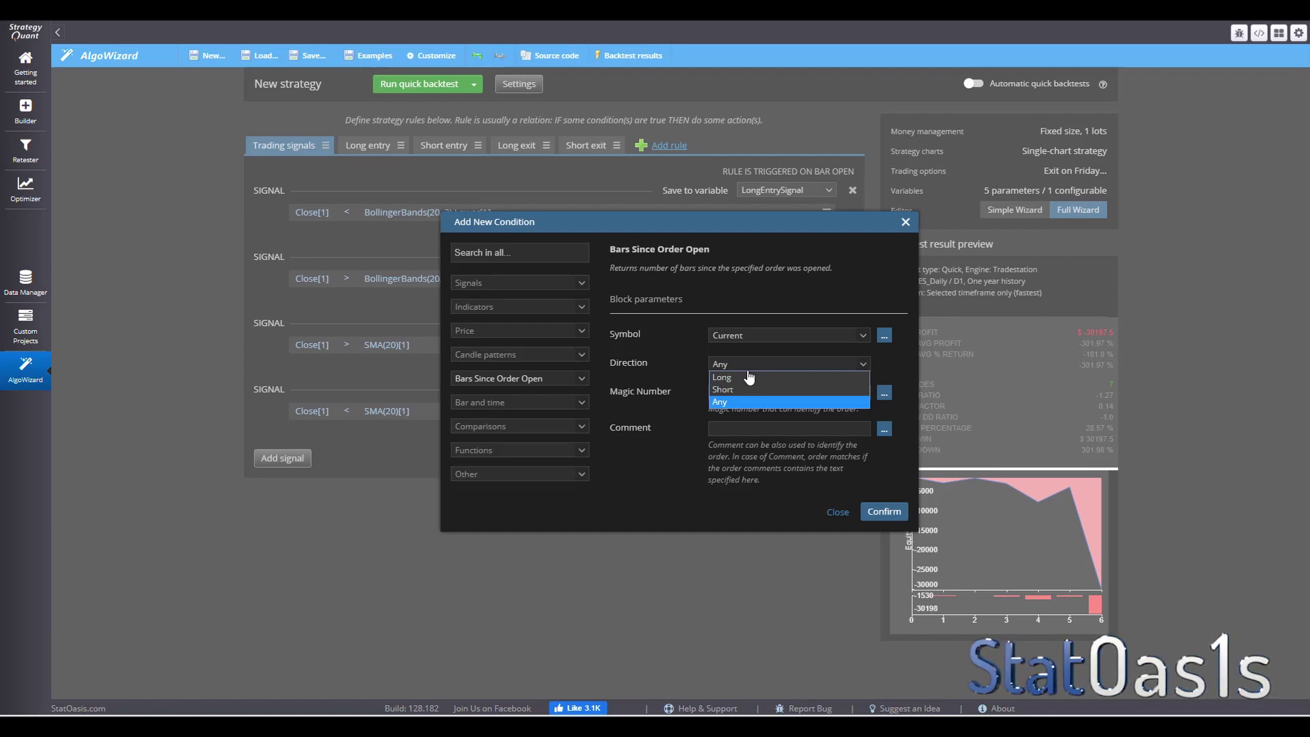
left_click(742, 378)
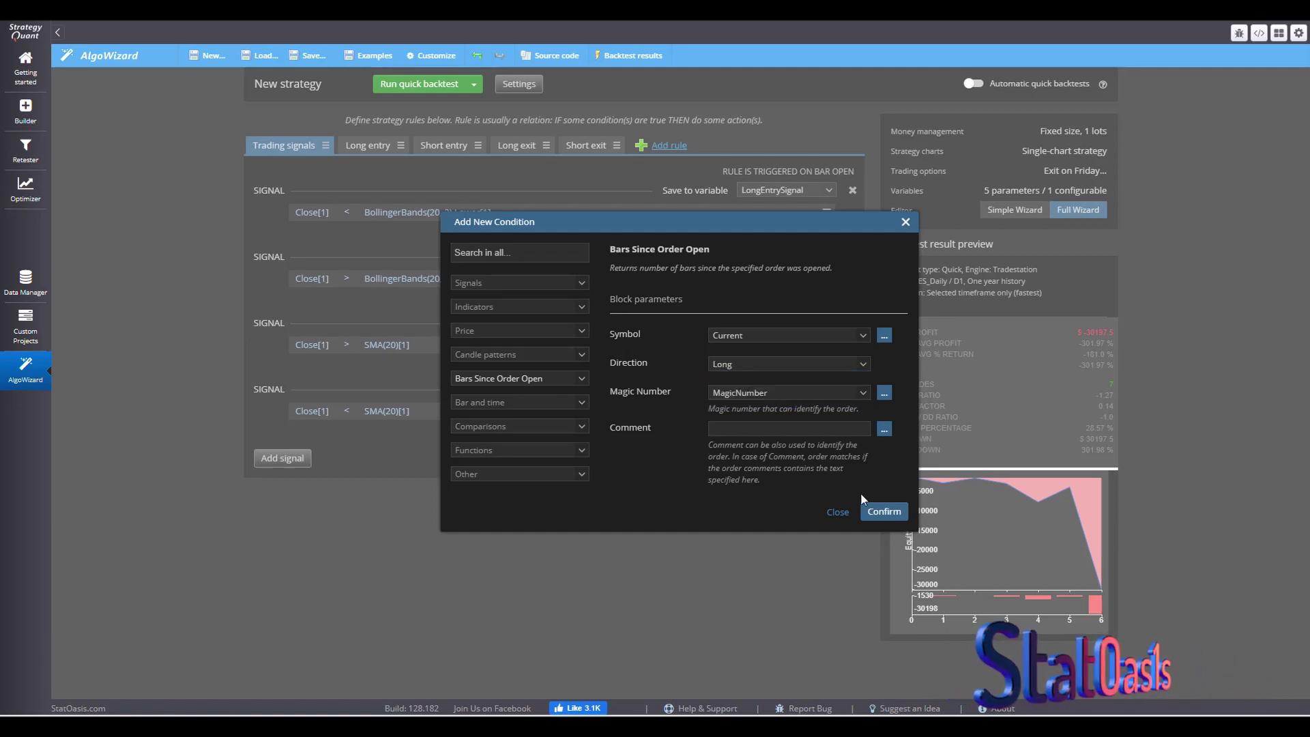
left_click(887, 512)
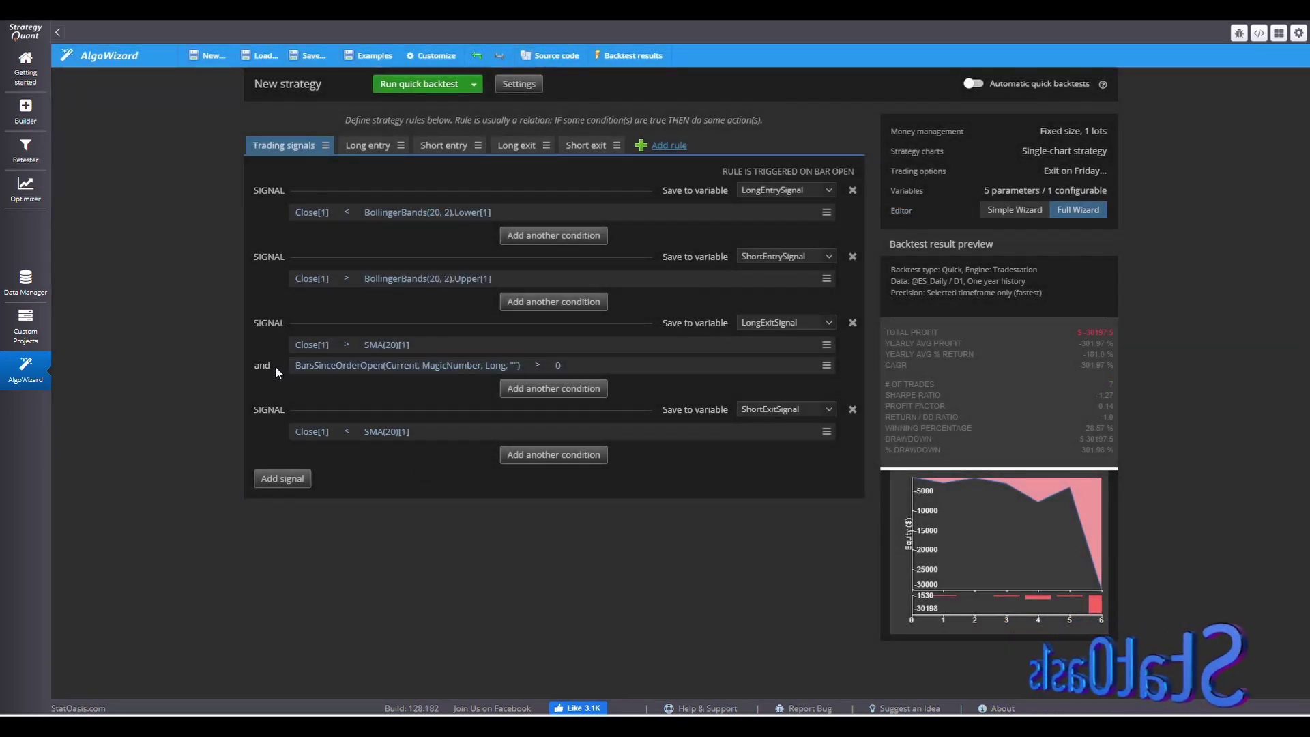
Join the long exit conditions with 'or', raise the bar threshold to 5, and rerun the backtest
left_click(262, 368)
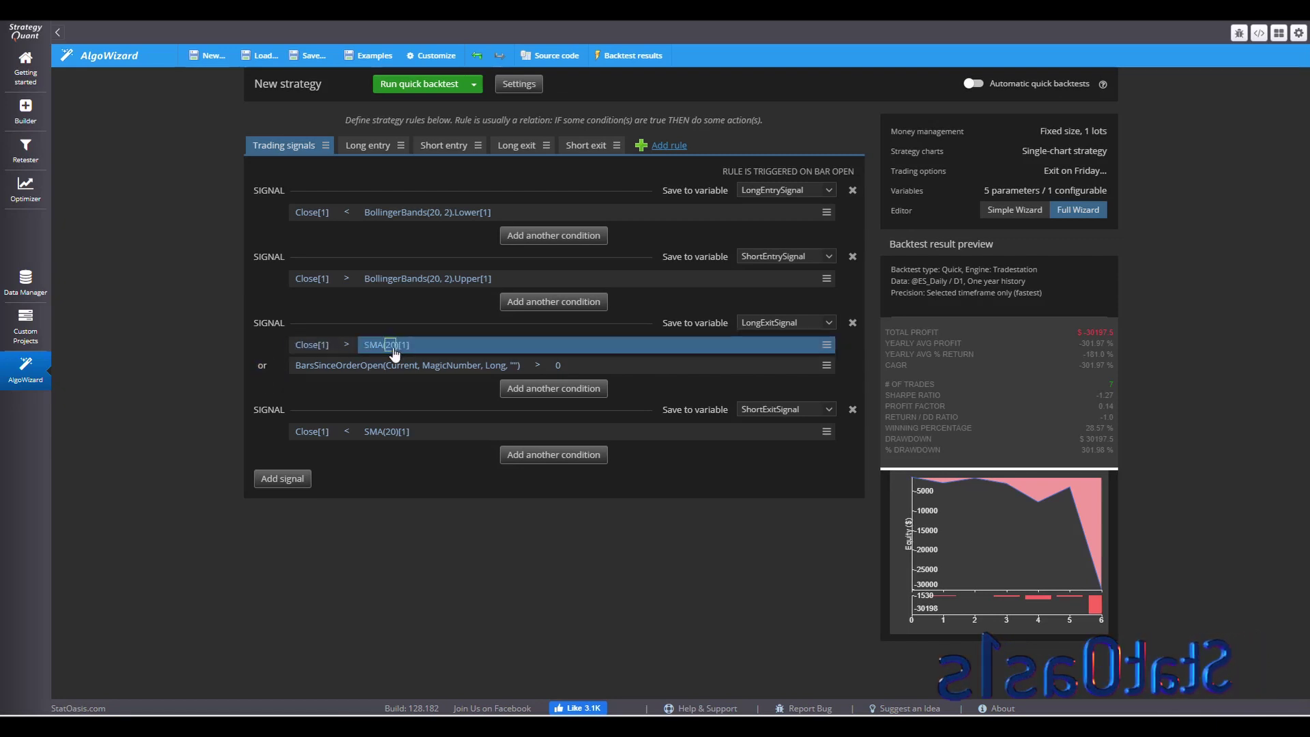
left_click(558, 366)
left_click(743, 366)
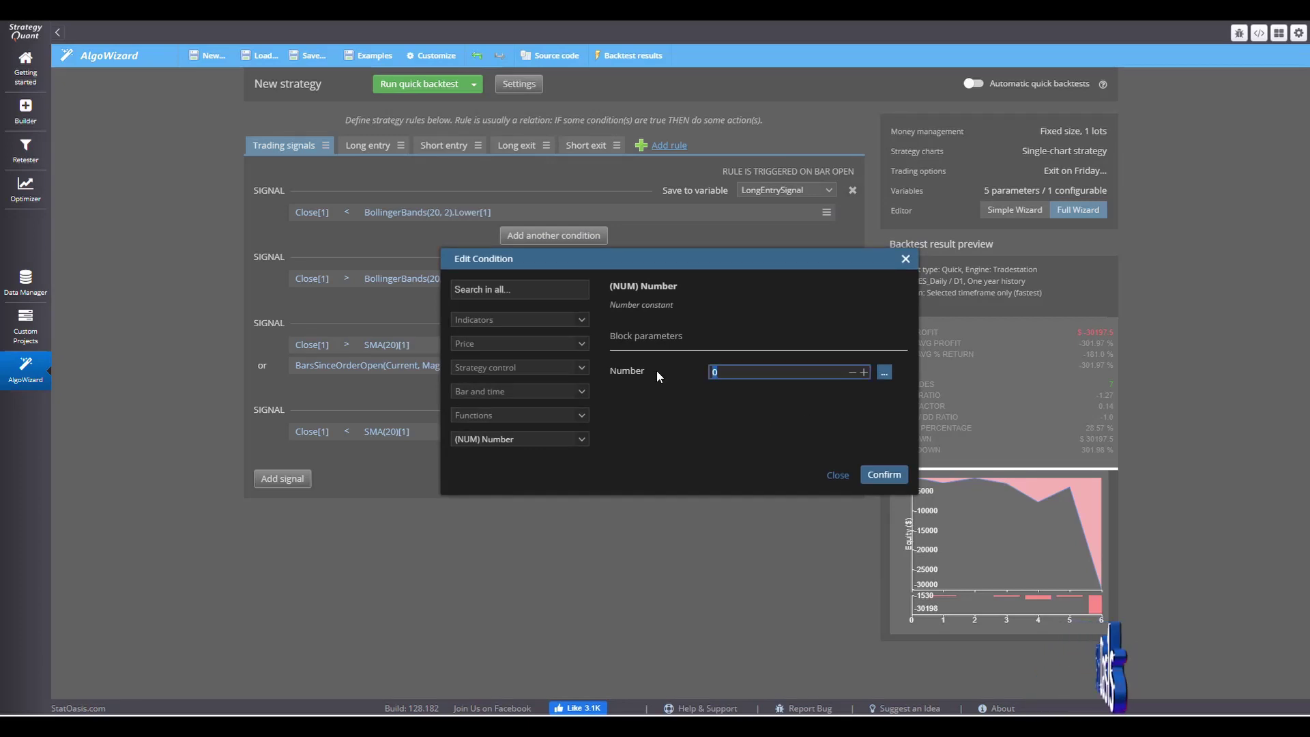
type("5")
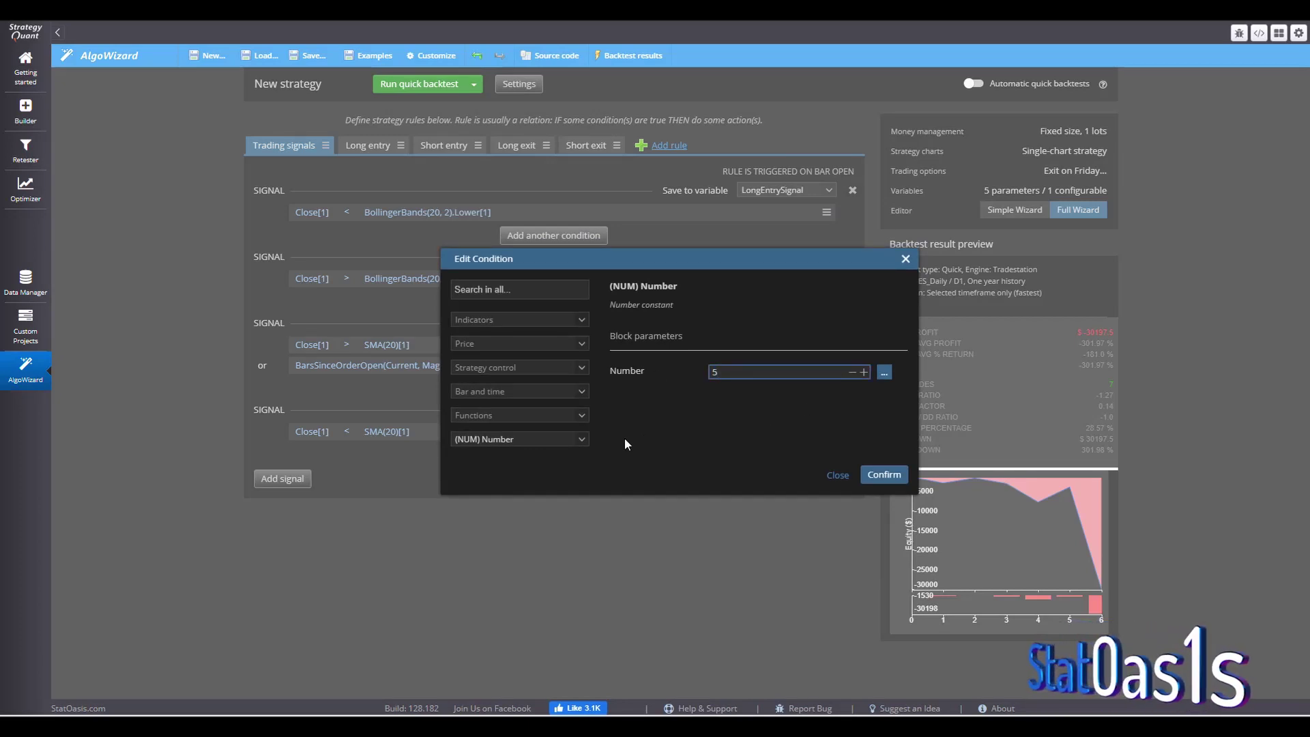
left_click(885, 476)
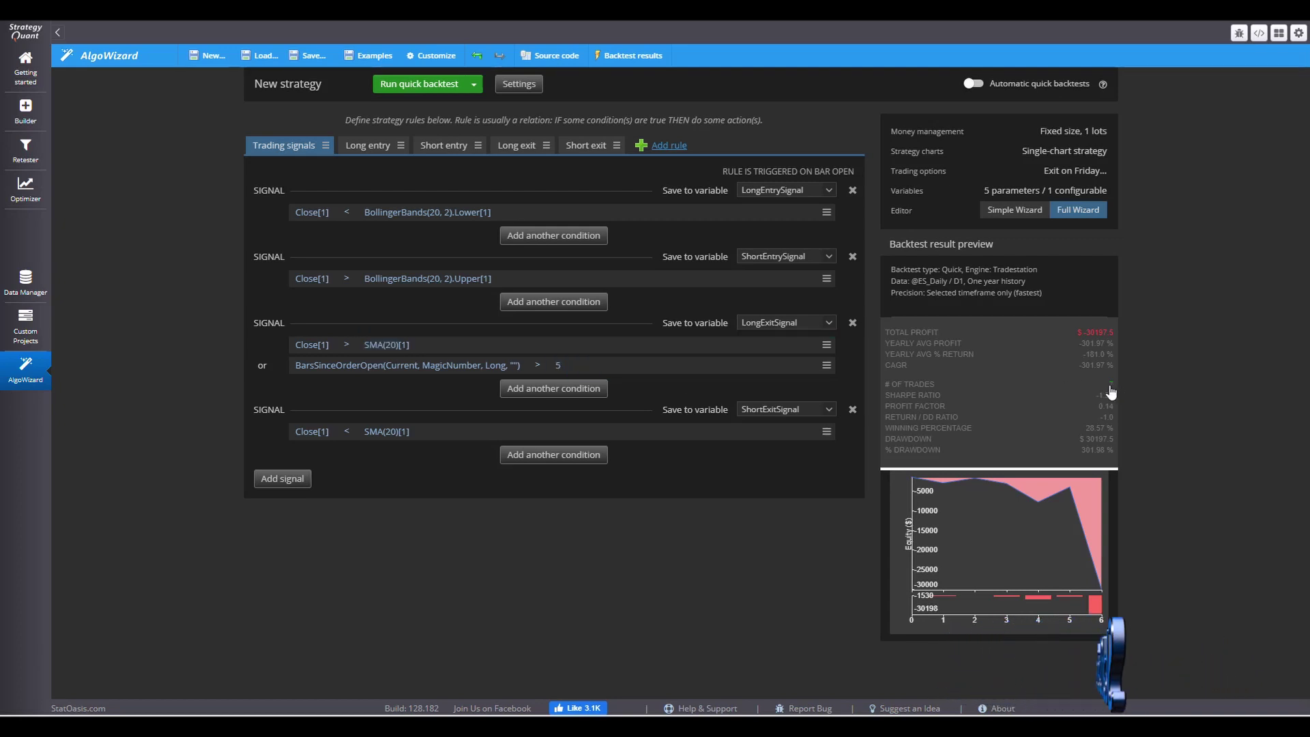
left_click(419, 86)
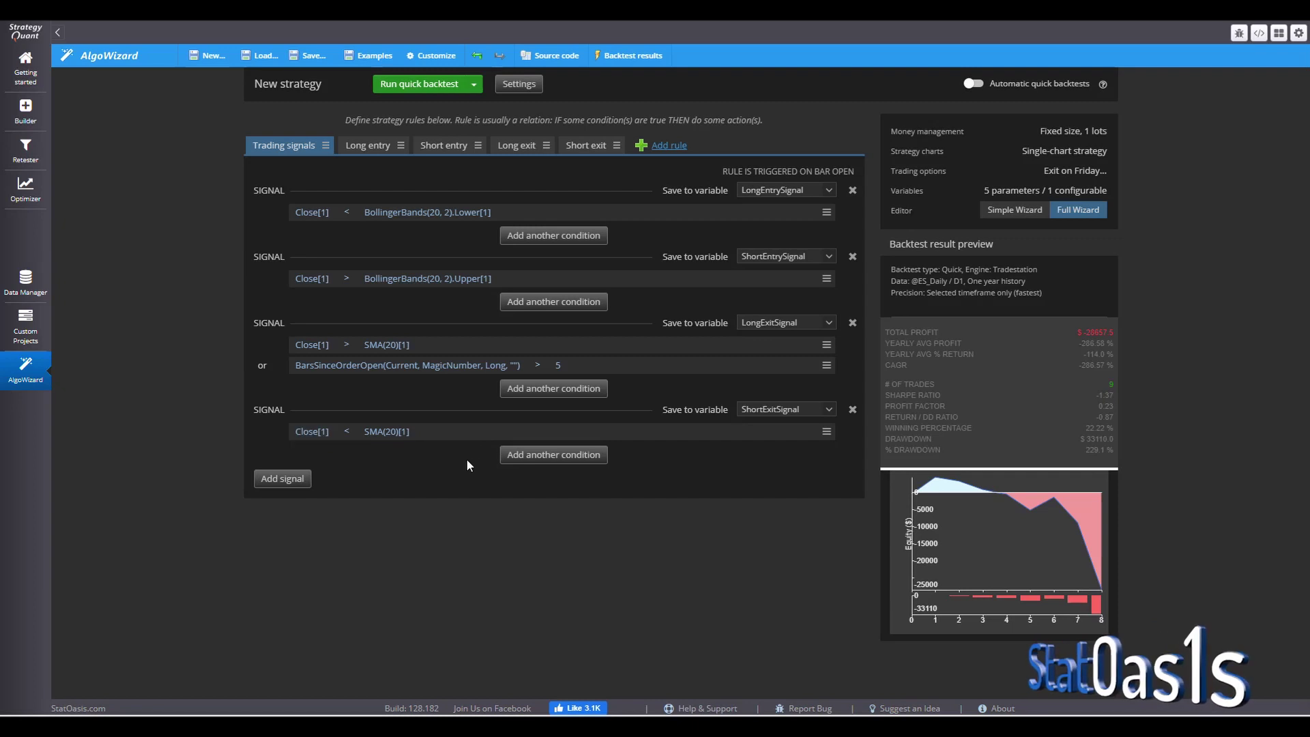
left_click(545, 455)
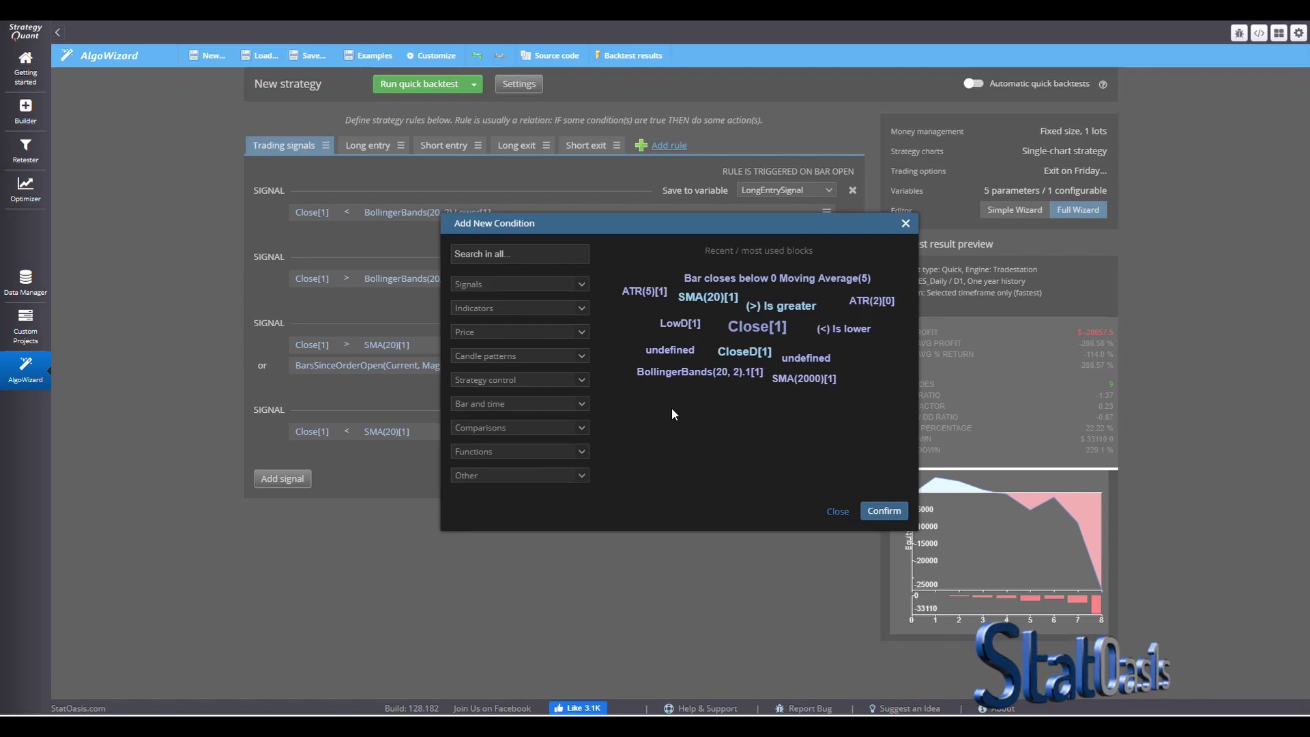
Add BarsSinceOrderOpen with Short direction > 5 as a second short exit condition
left_click(512, 253)
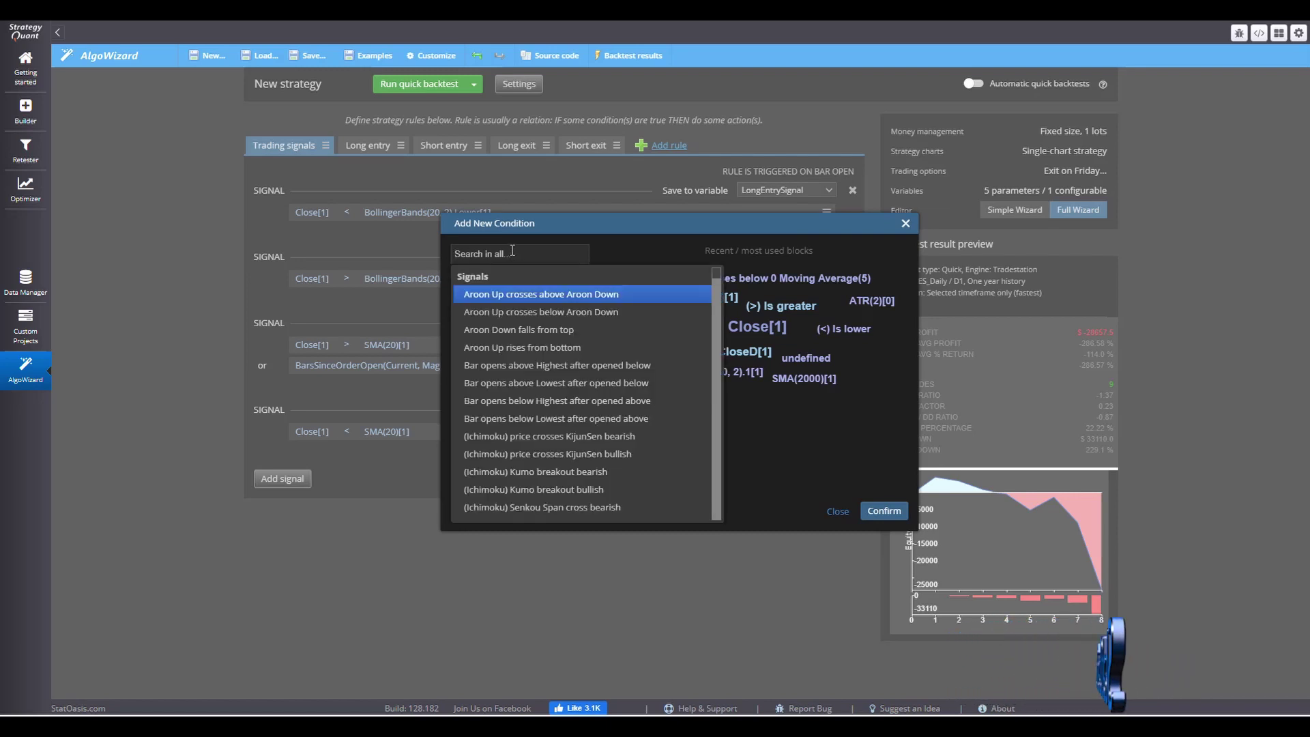
type("bars")
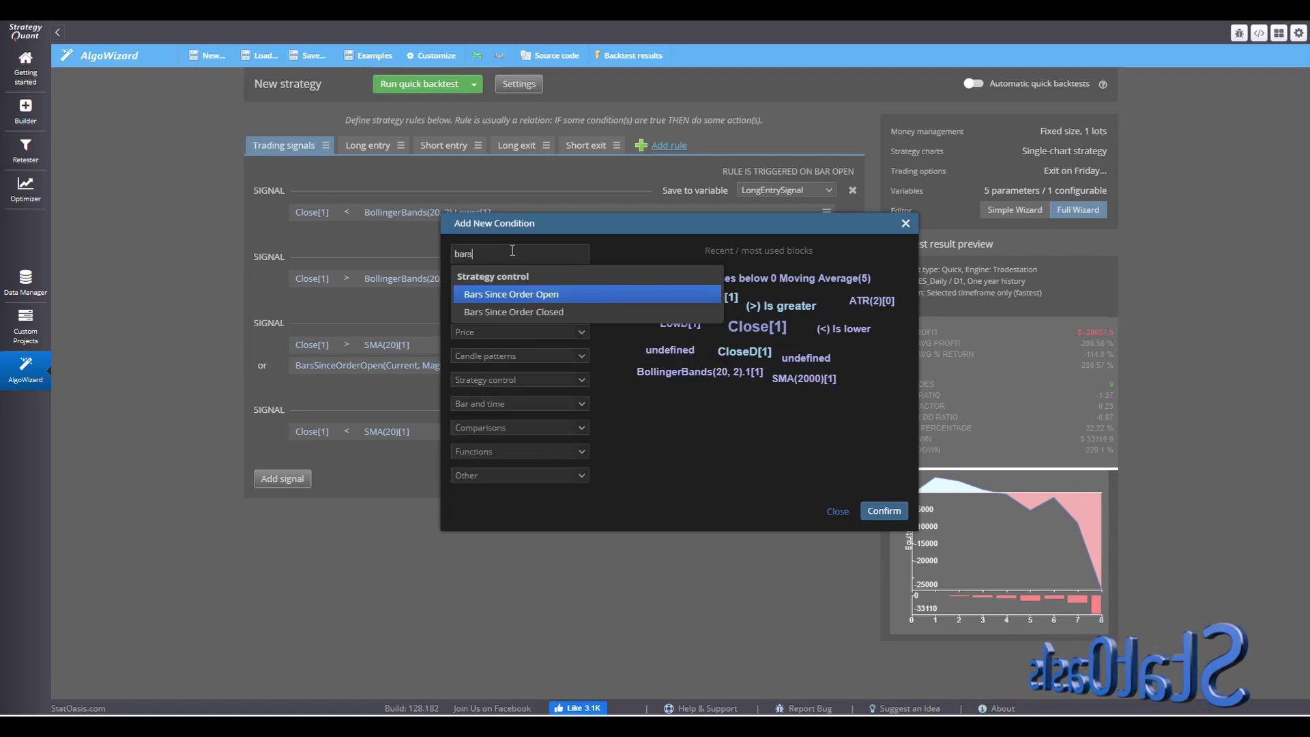
left_click(566, 296)
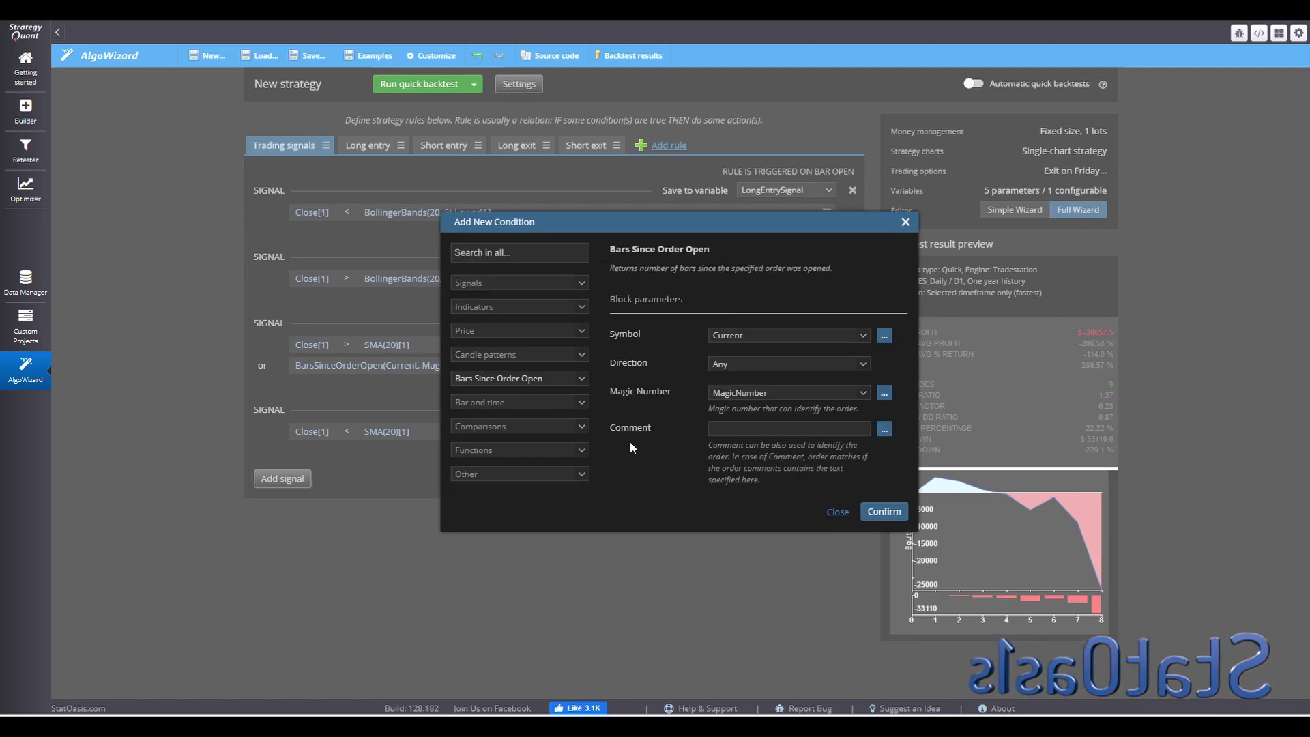
left_click(779, 368)
left_click(763, 402)
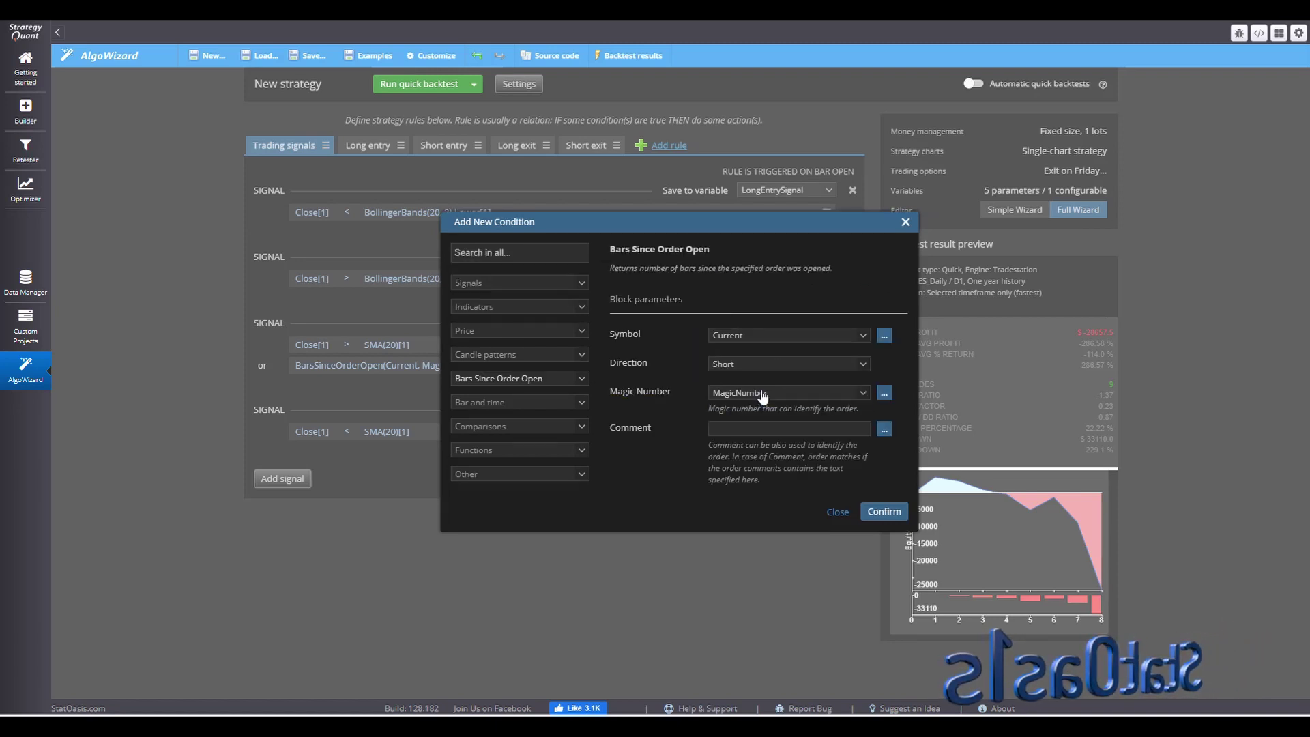
left_click(882, 512)
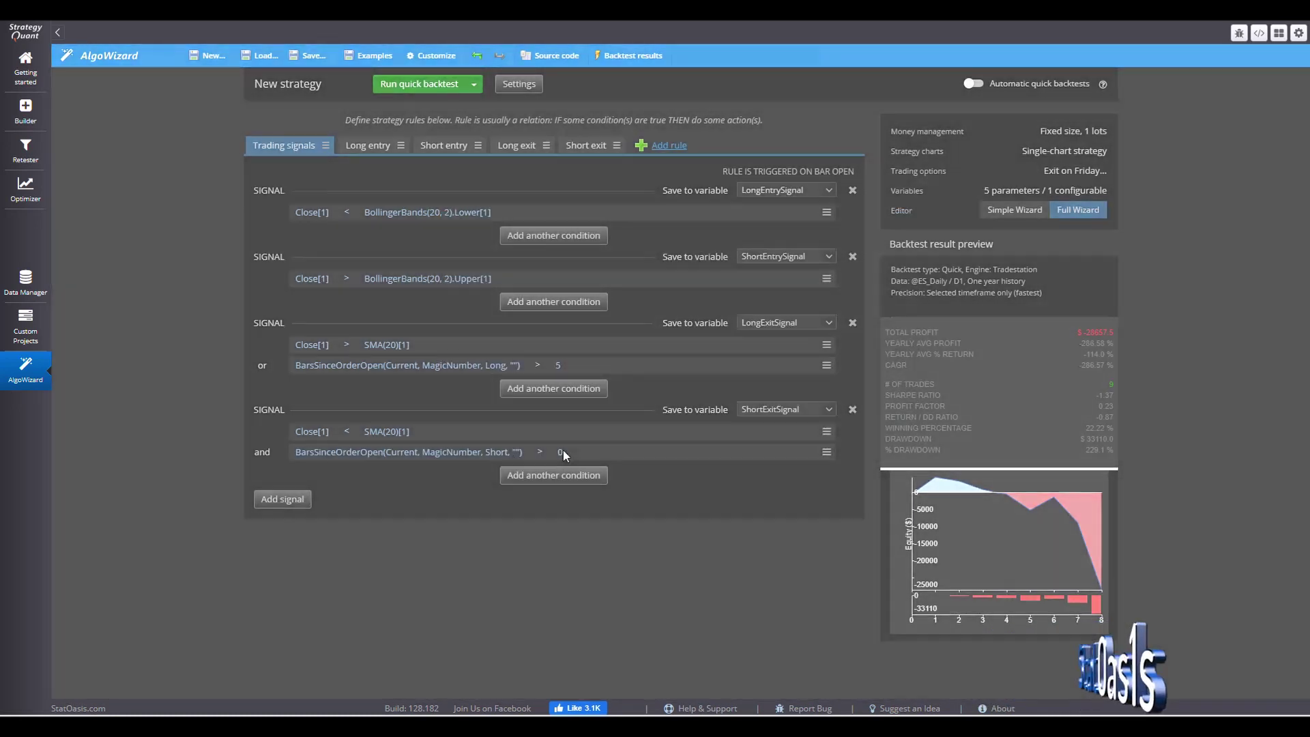
left_click(563, 453)
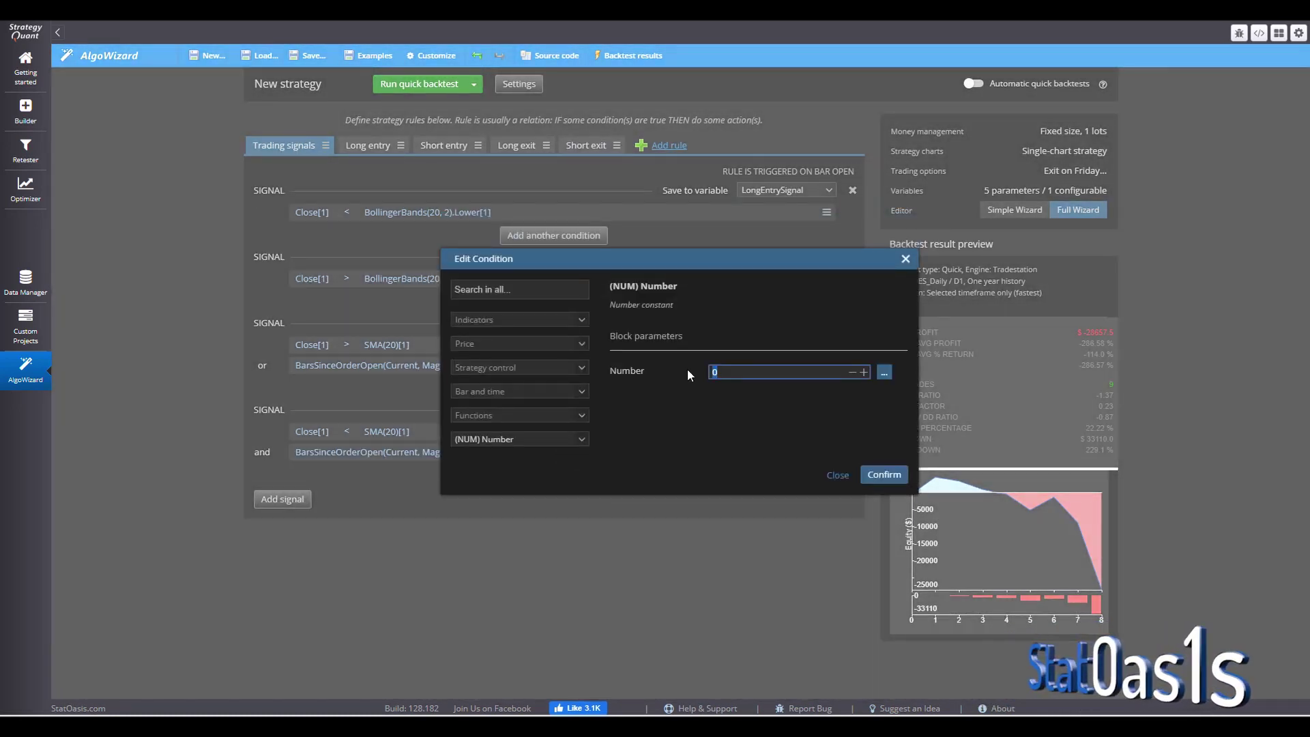
type("5")
left_click(882, 475)
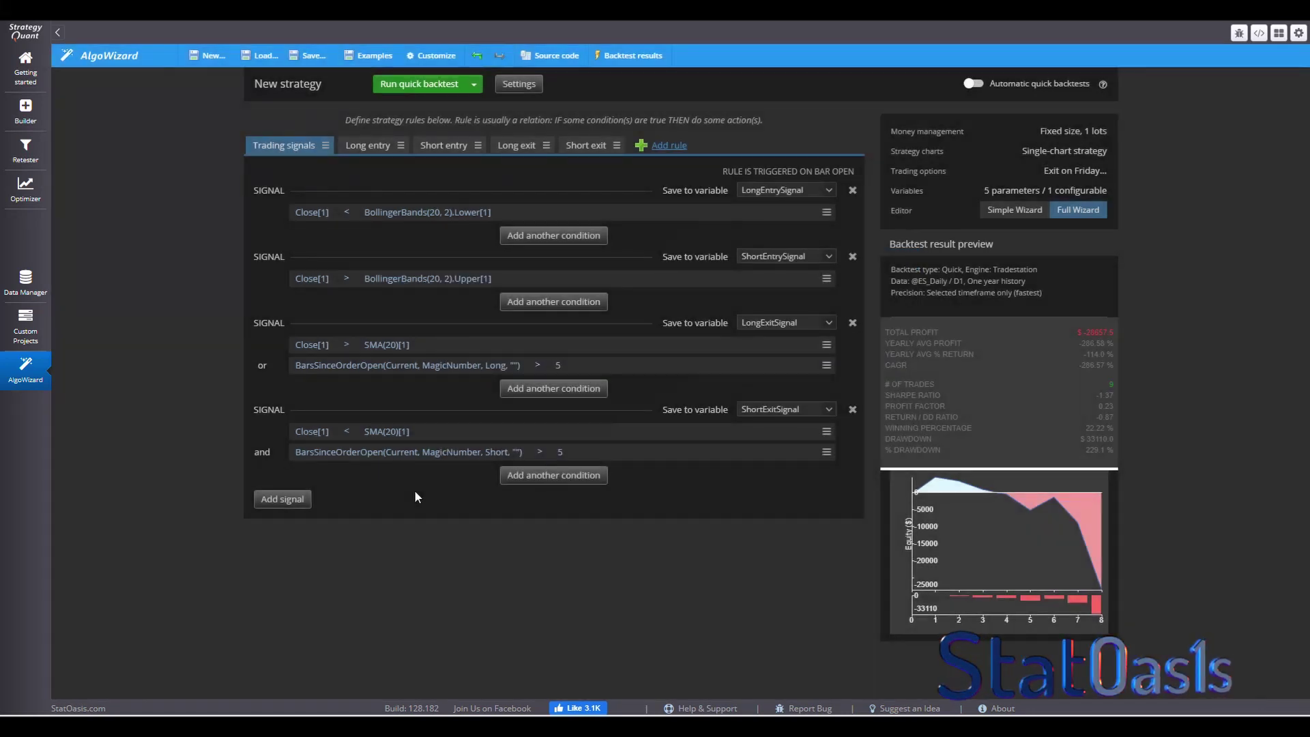
Switch the short exit connector to 'or' and rerun the backtest, now showing 12 trades
left_click(262, 455)
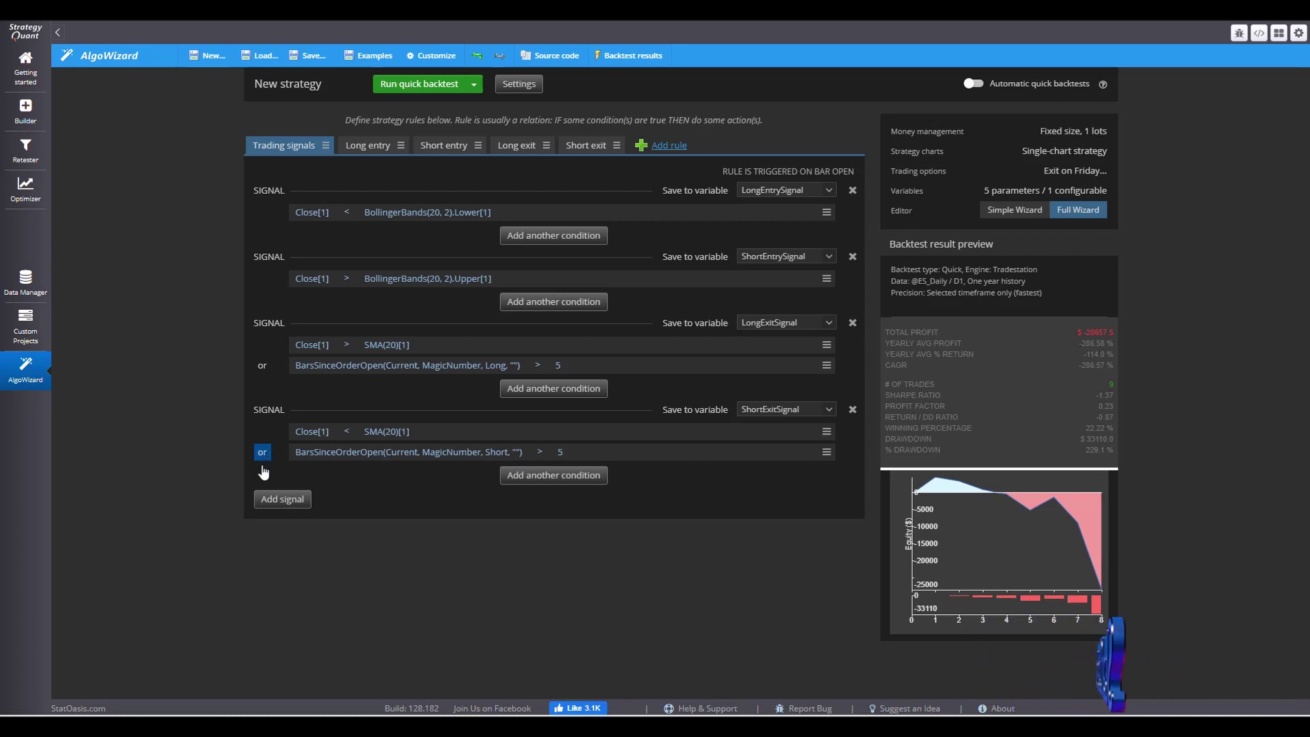
left_click(262, 453)
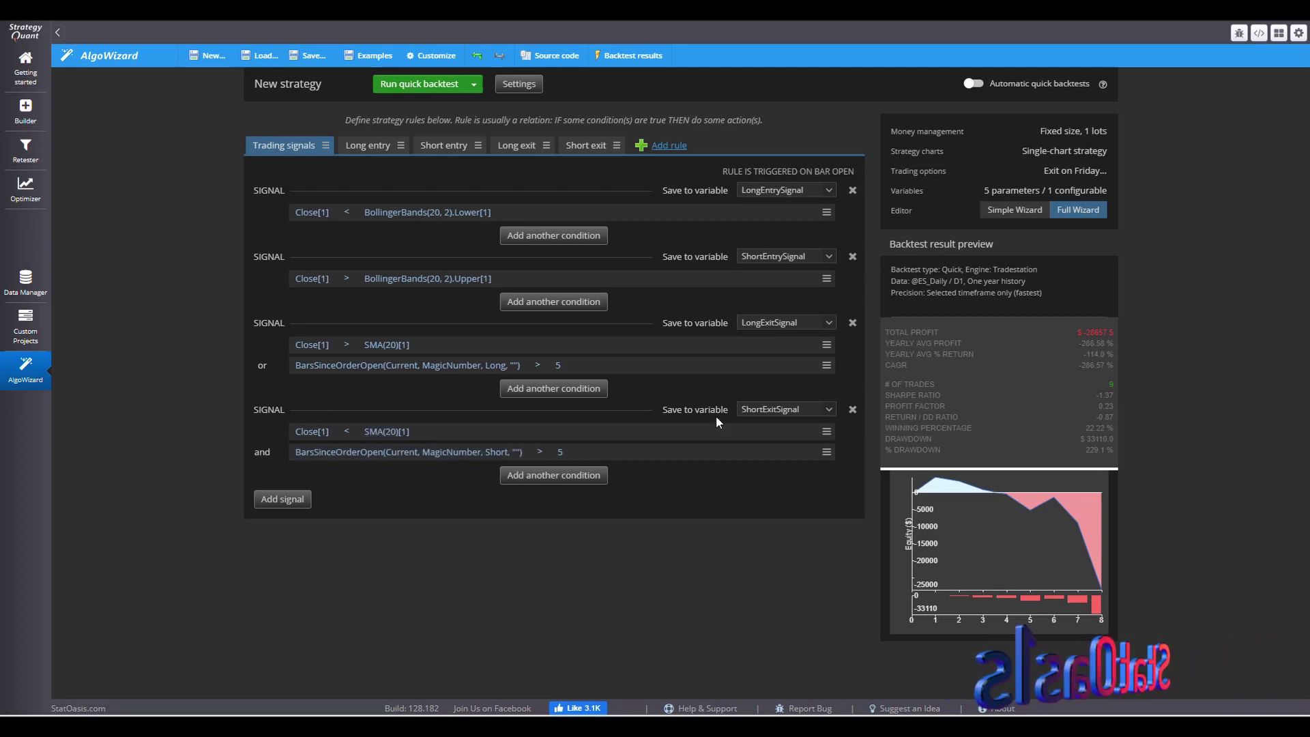
left_click(262, 452)
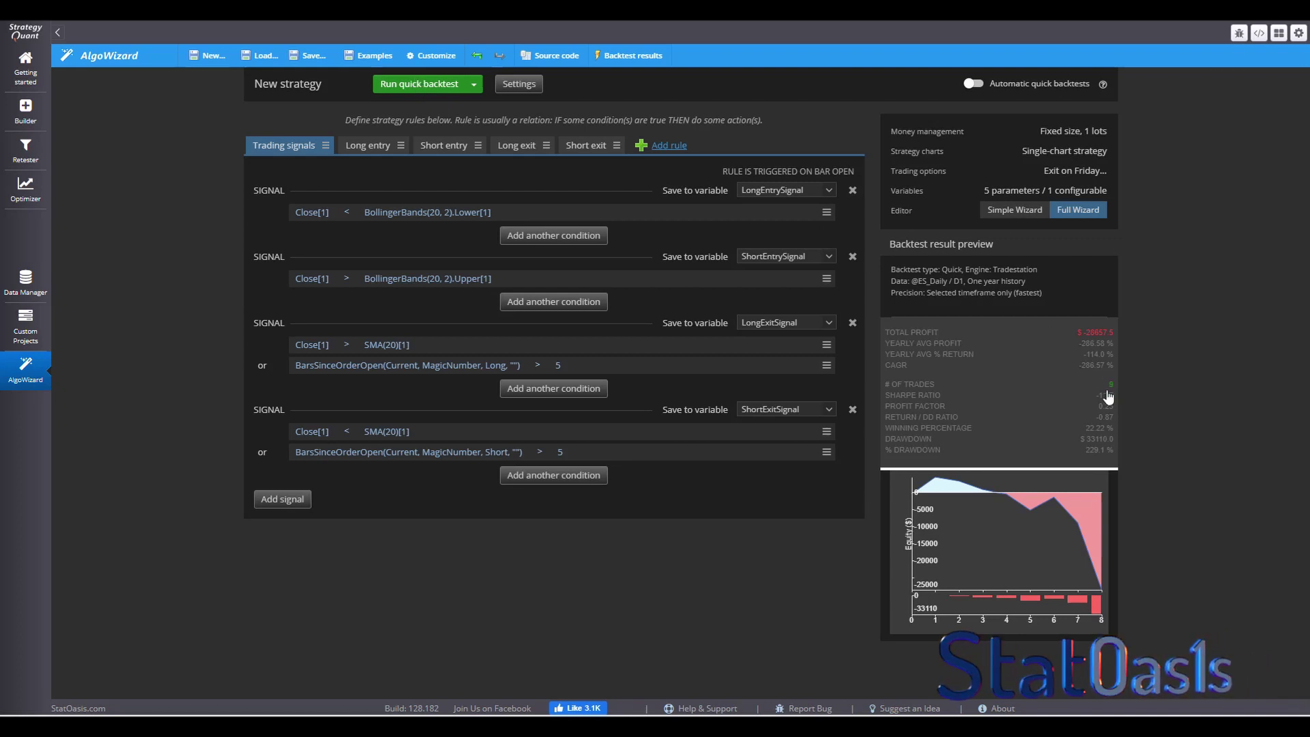
left_click(411, 86)
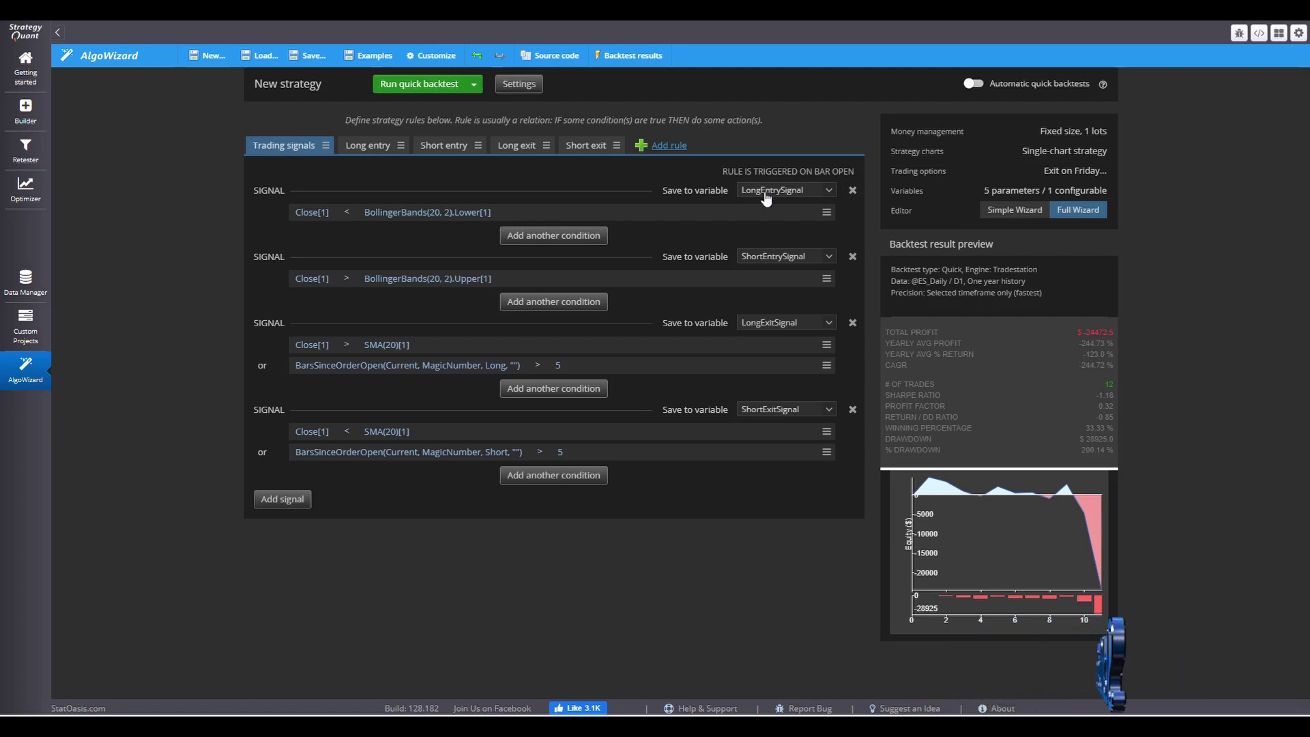
Add a Close[1] condition to the long entry and set its right side to SMA with period 200
left_click(567, 236)
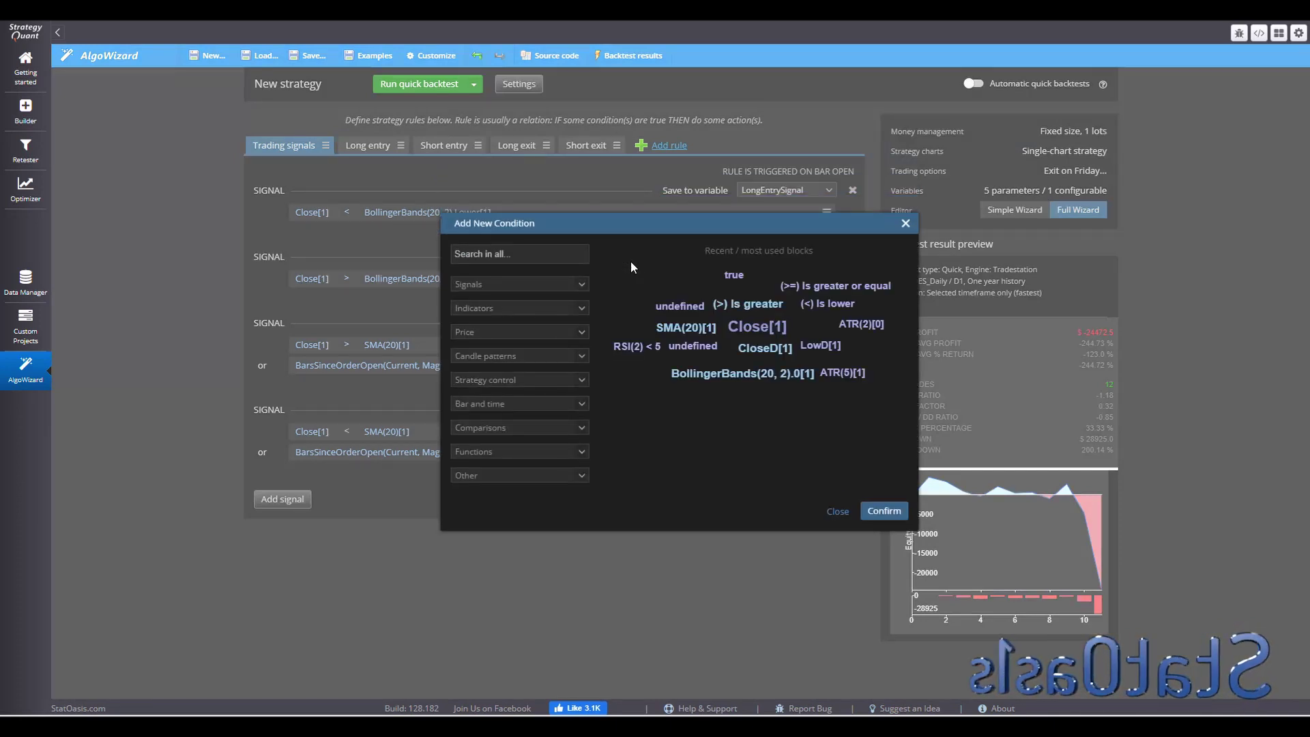
left_click(757, 326)
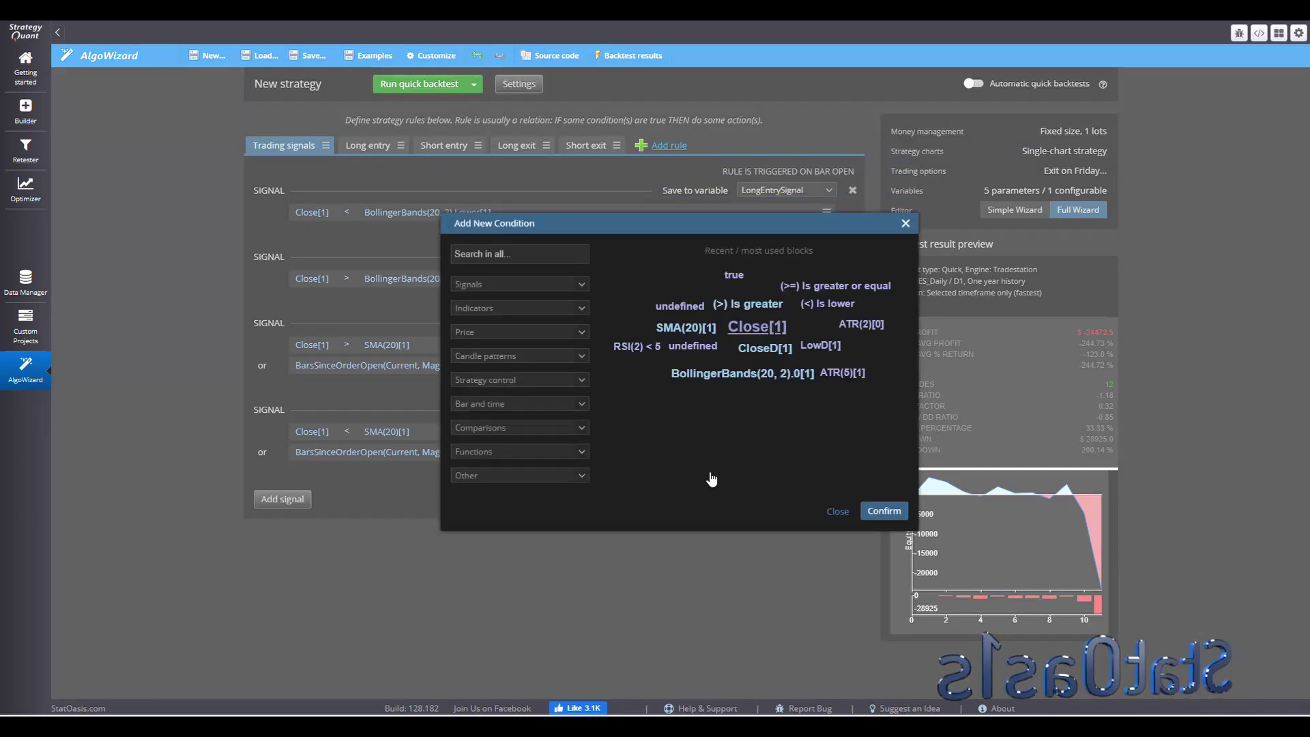
key("Return")
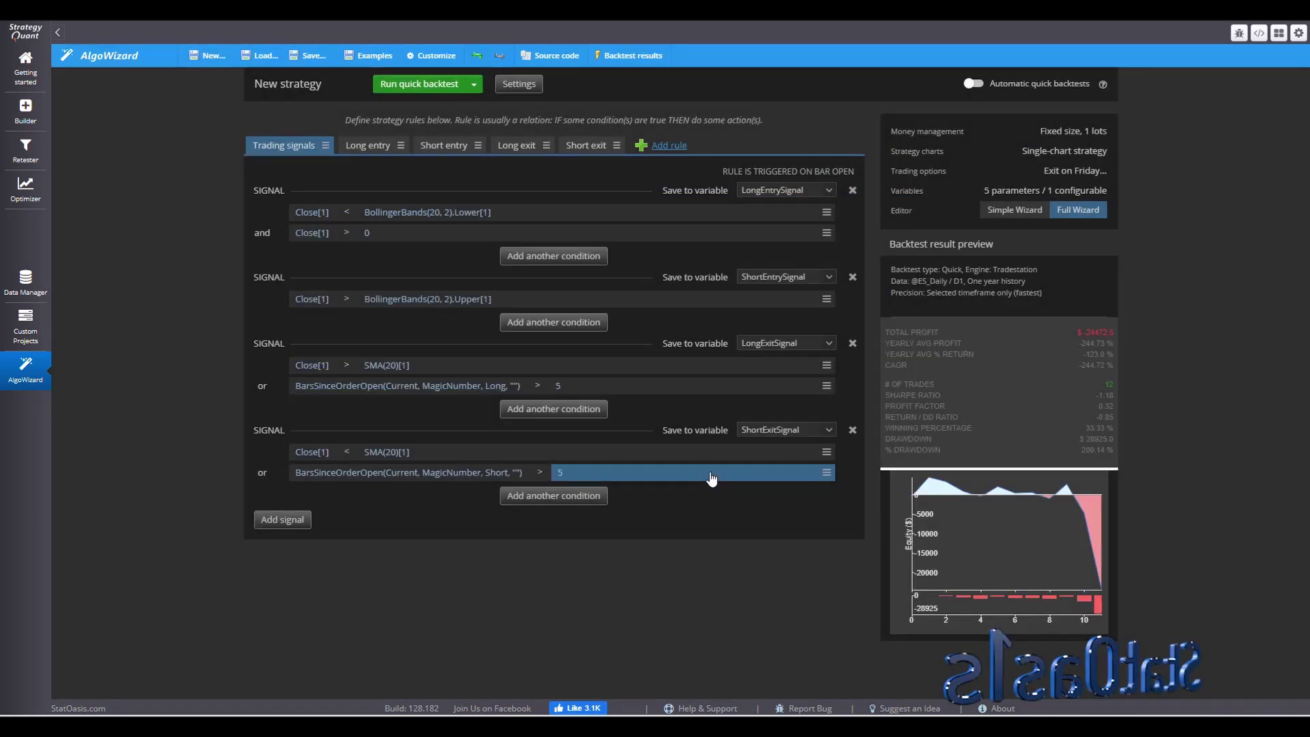
left_click(367, 234)
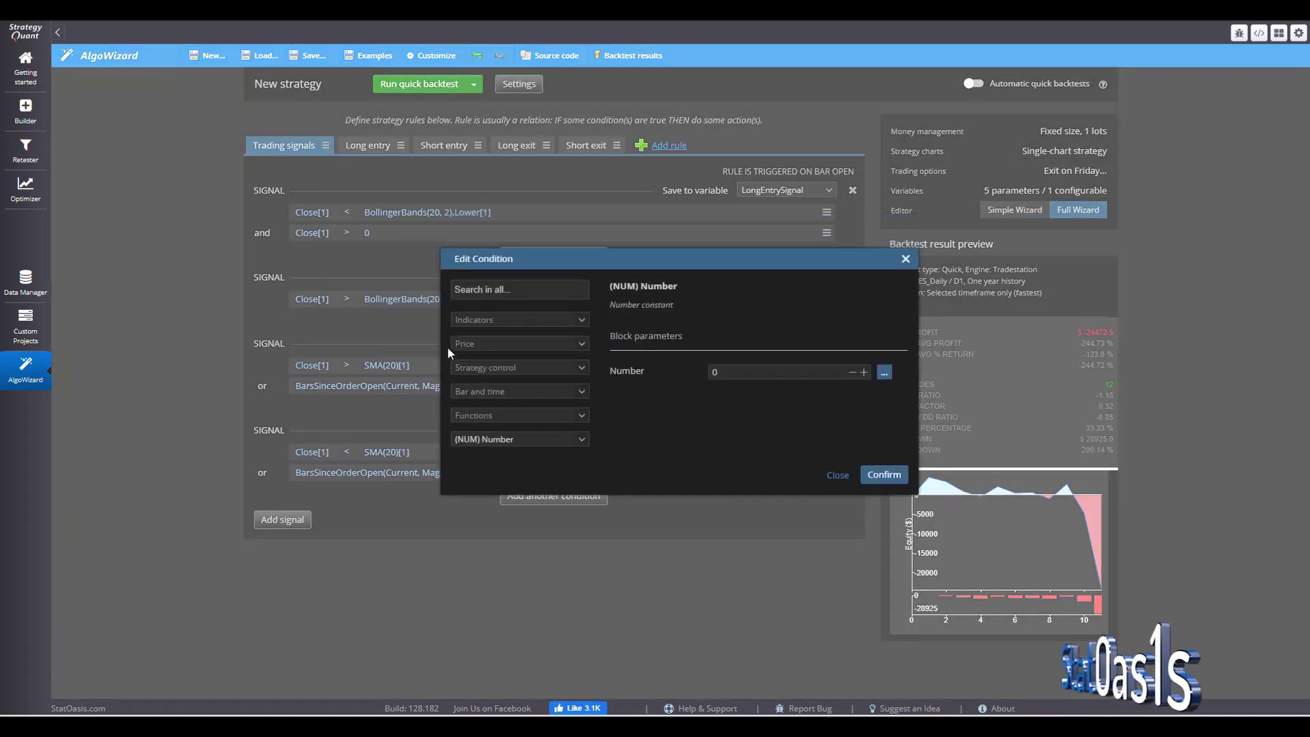
left_click(512, 288)
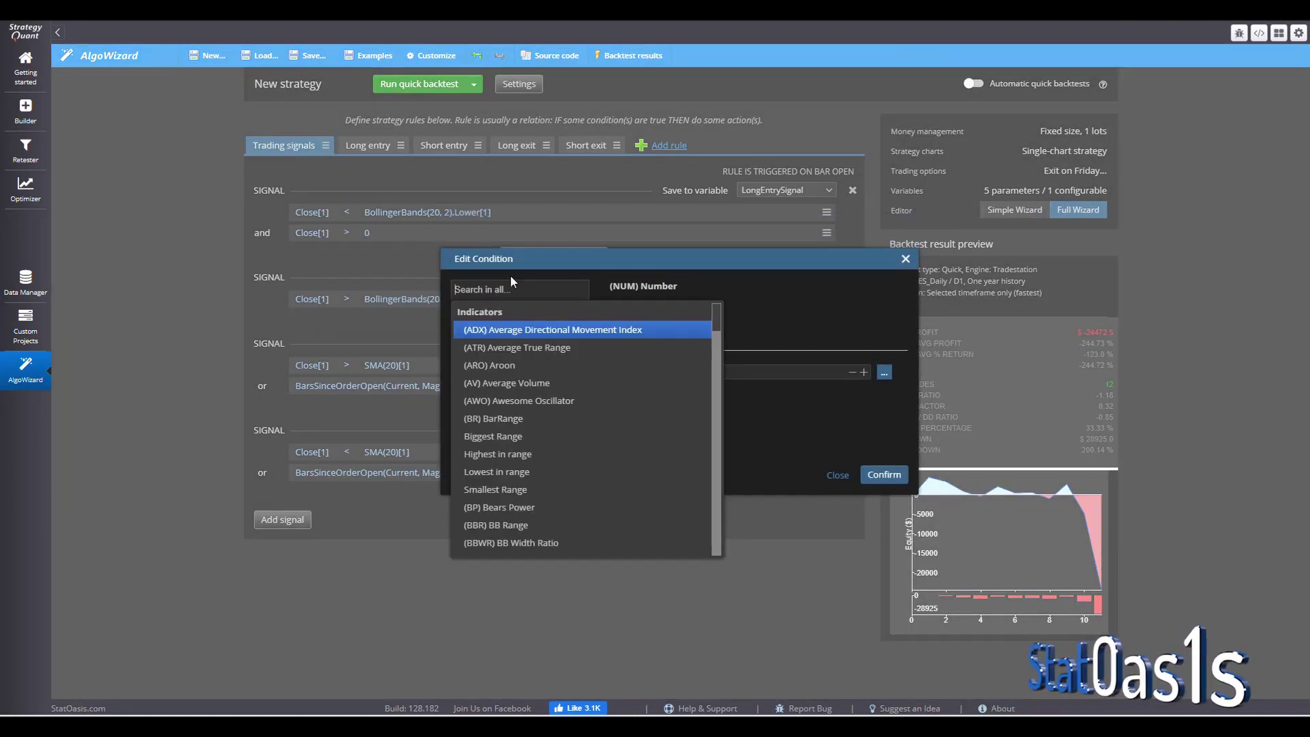
type("sma")
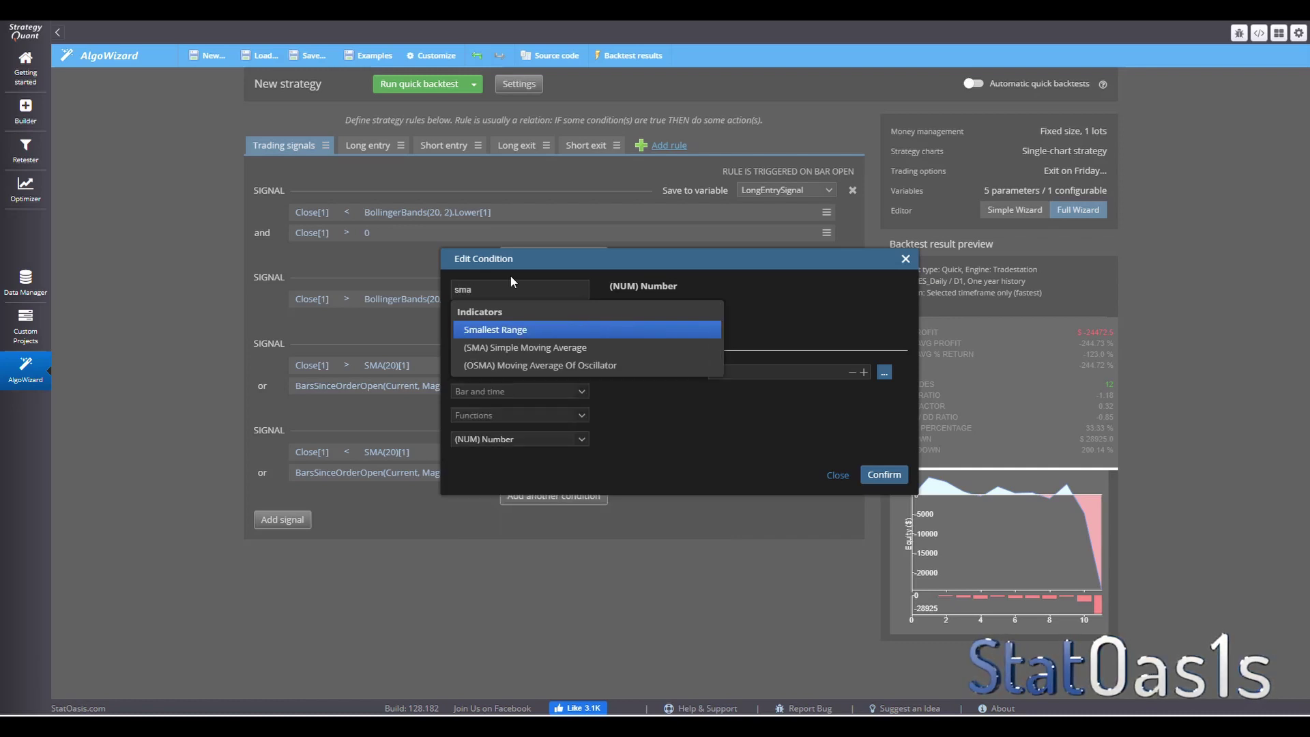
left_click(547, 349)
left_click(676, 430)
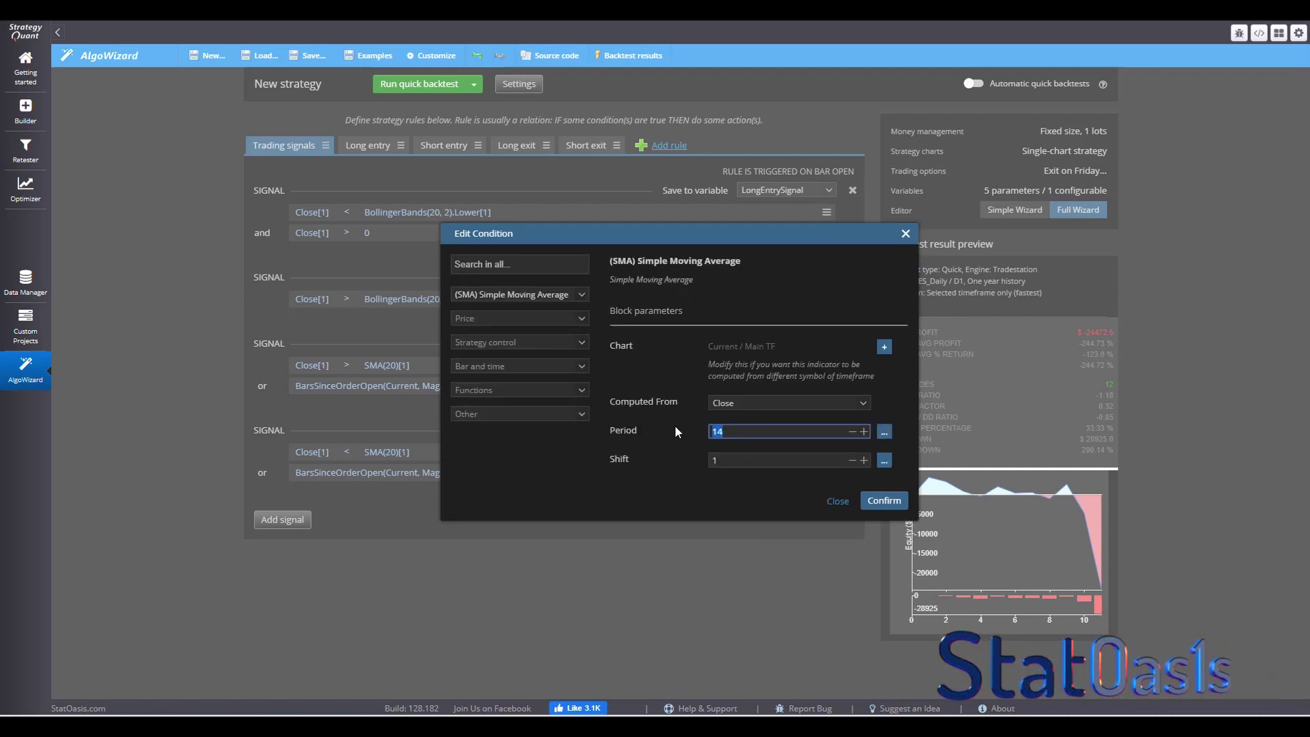
type("200")
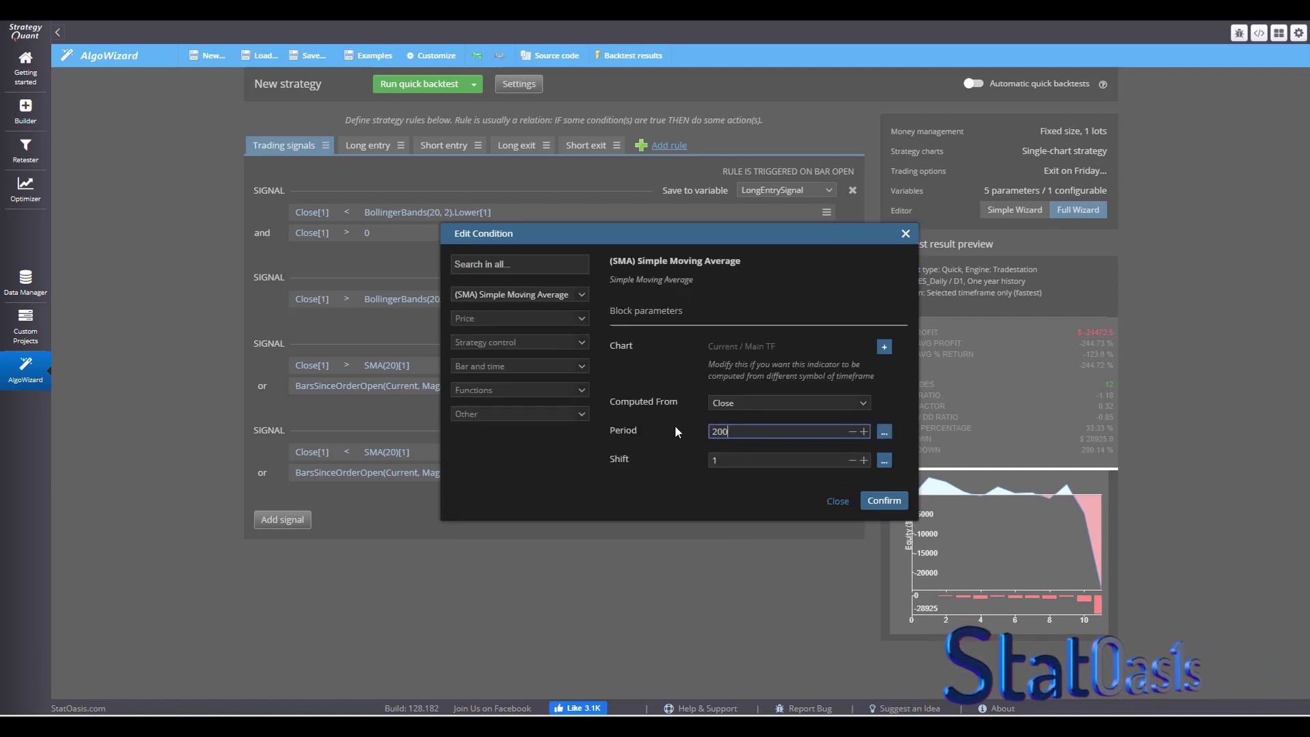
left_click(865, 499)
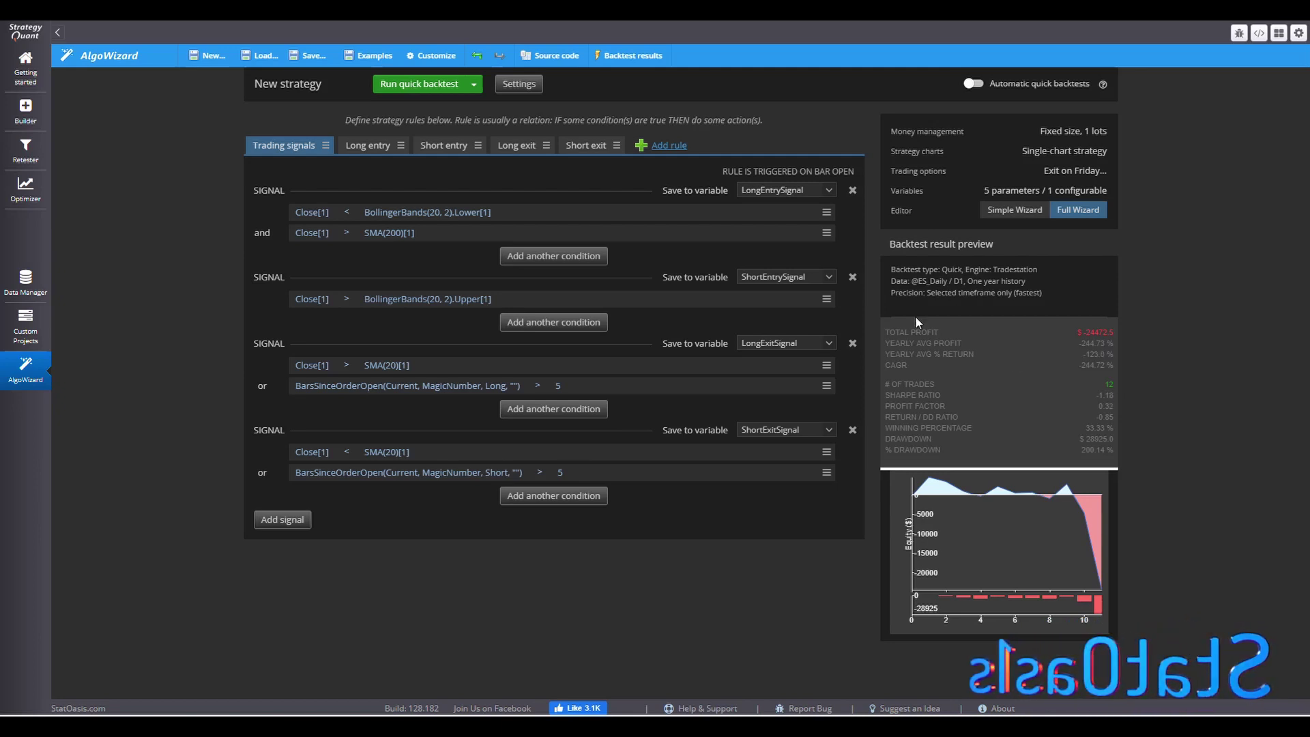
Rerun the backtest and add a Close[1] Is lower condition to the short entry signal
left_click(419, 92)
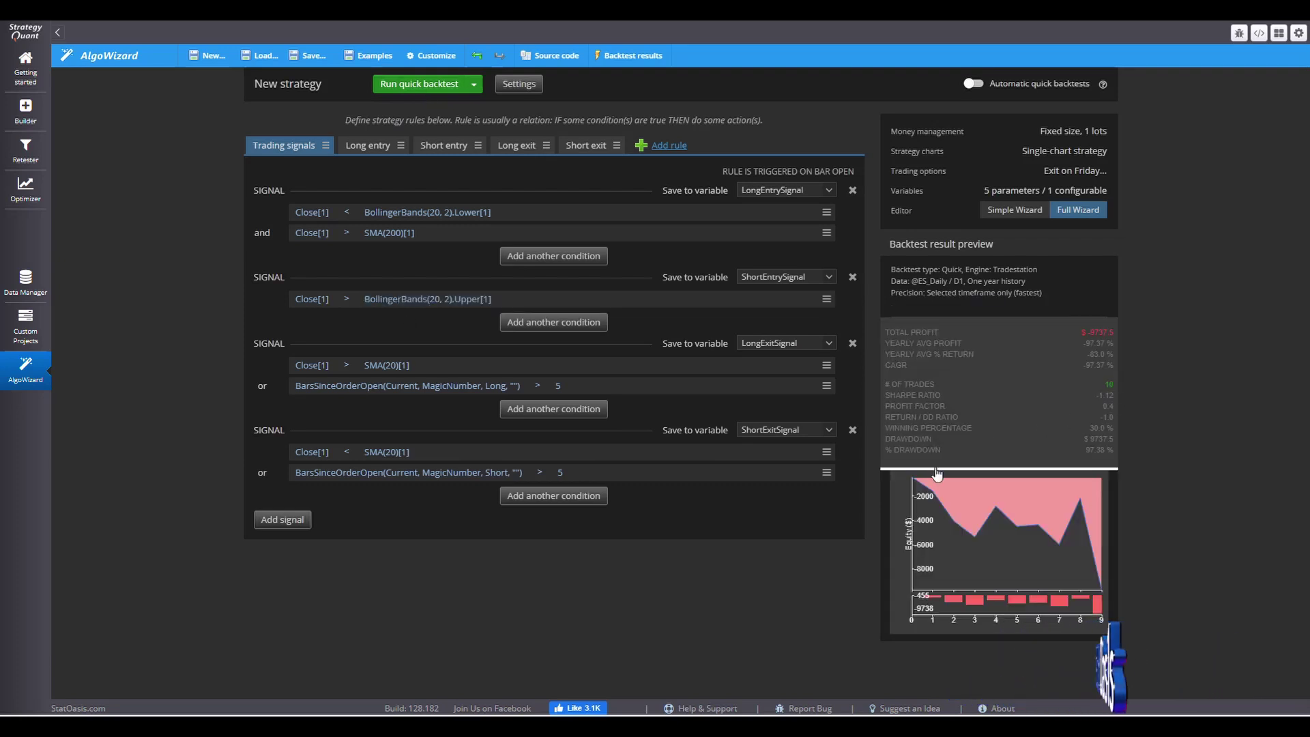
left_click(525, 322)
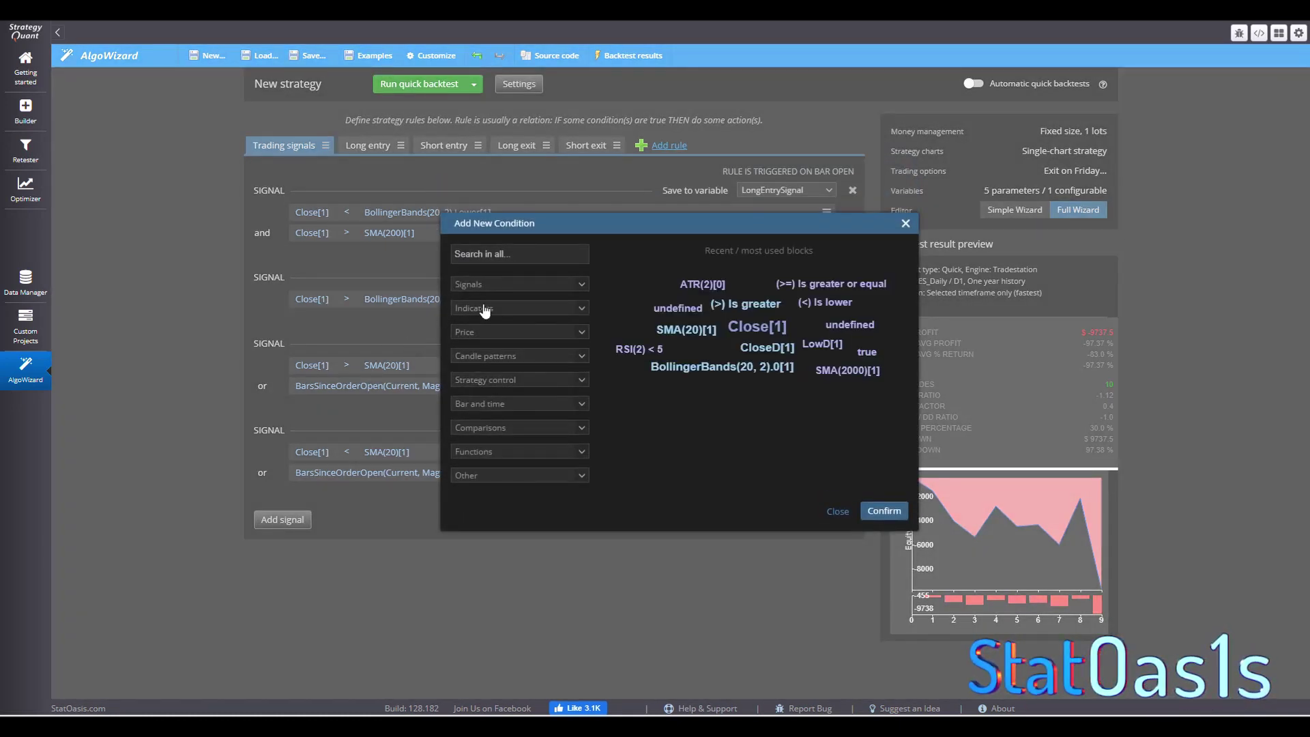
left_click(756, 327)
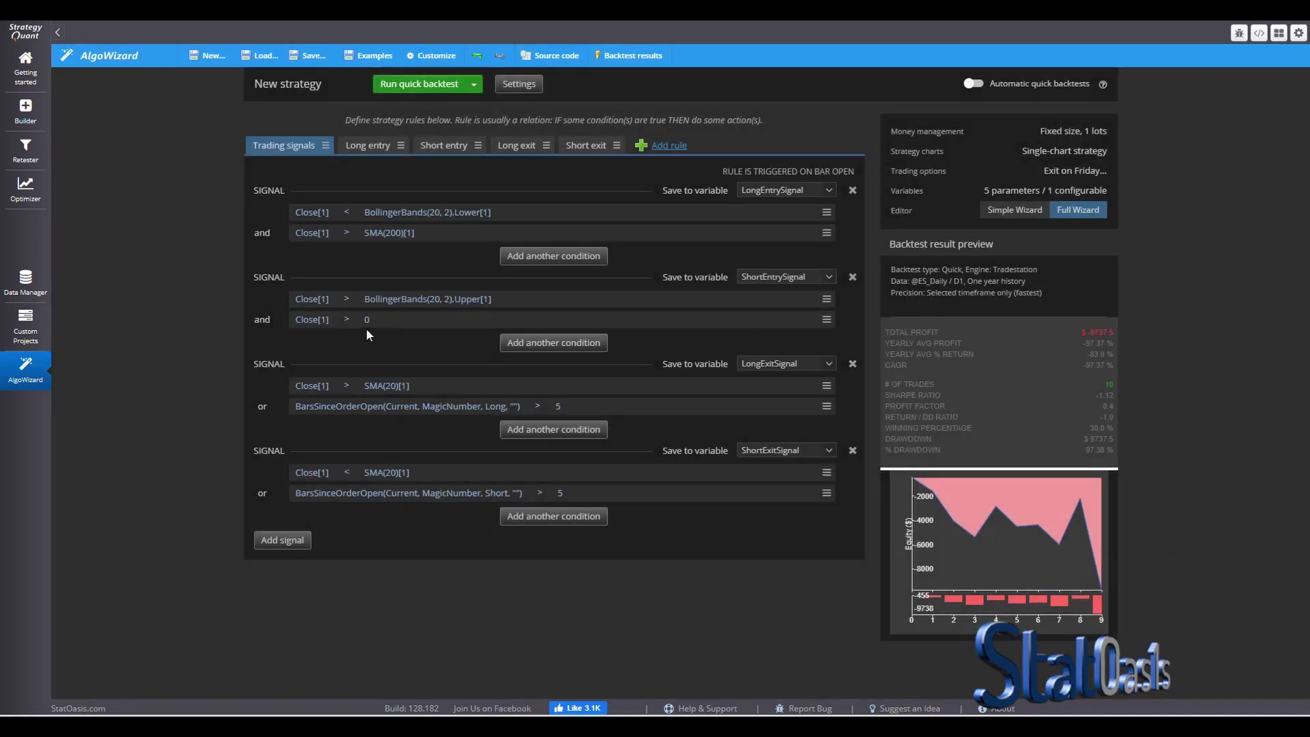
left_click(347, 318)
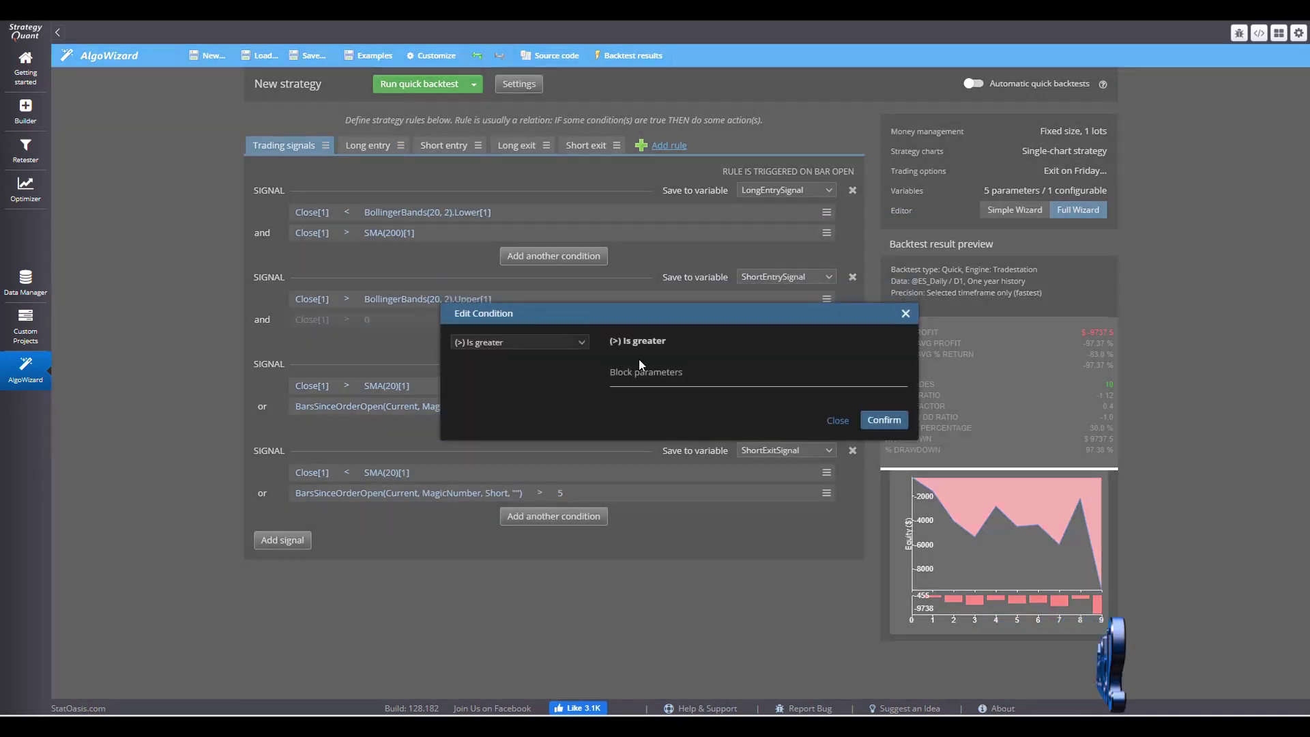
left_click(542, 342)
left_click(506, 379)
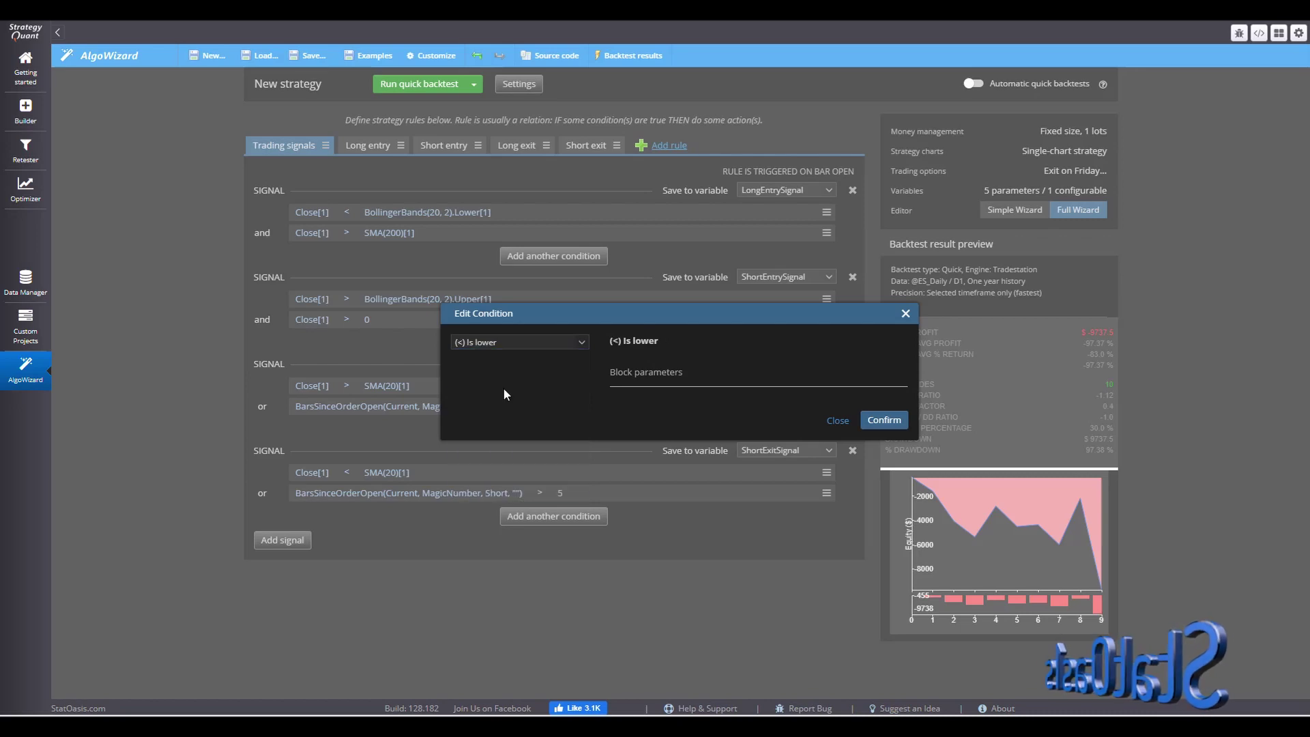
left_click(882, 421)
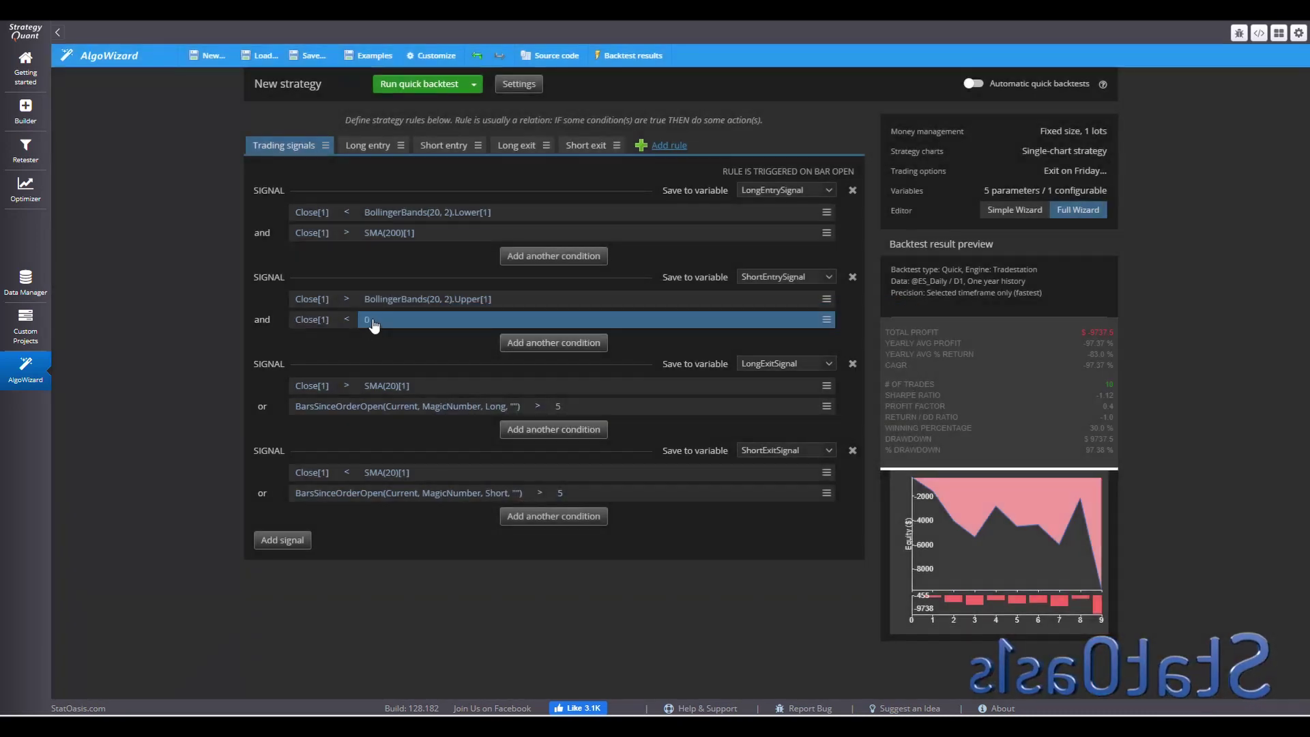
Set the short entry condition's right side to SMA(200)[1] and rerun the backtest
left_click(371, 319)
left_click(485, 284)
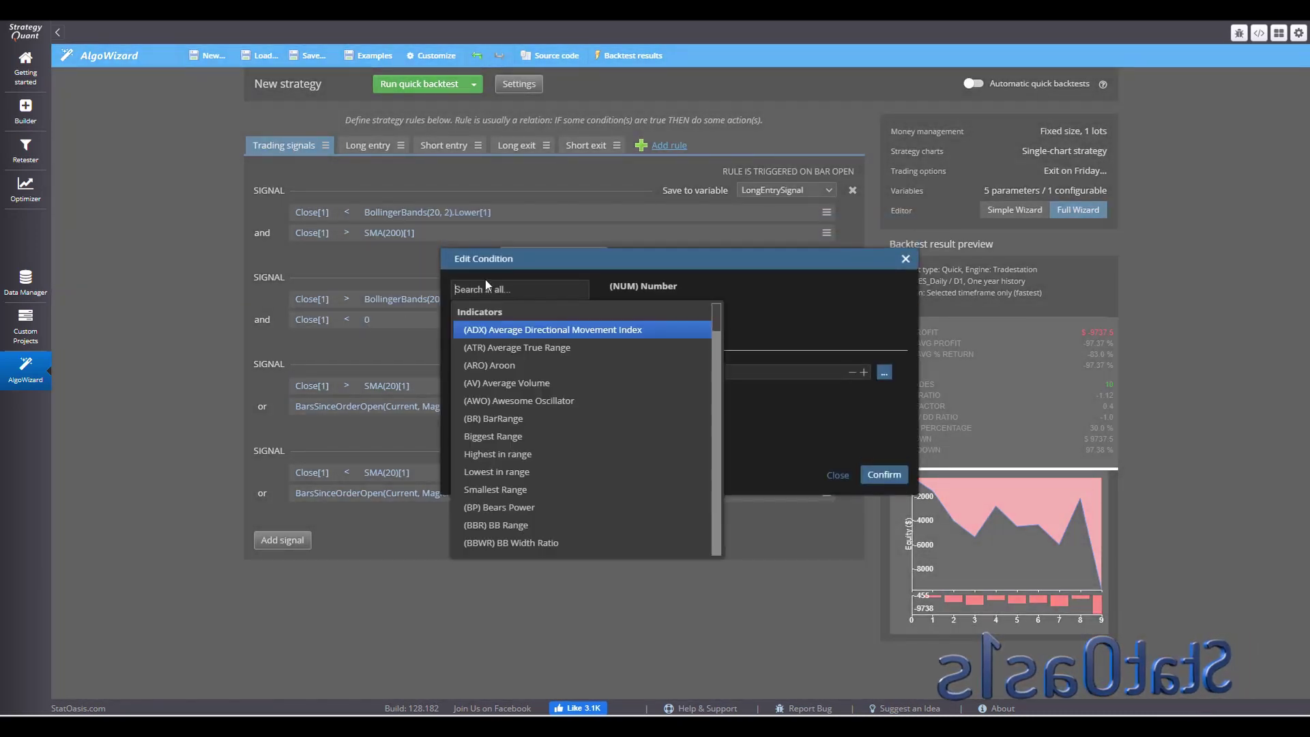
type("sma")
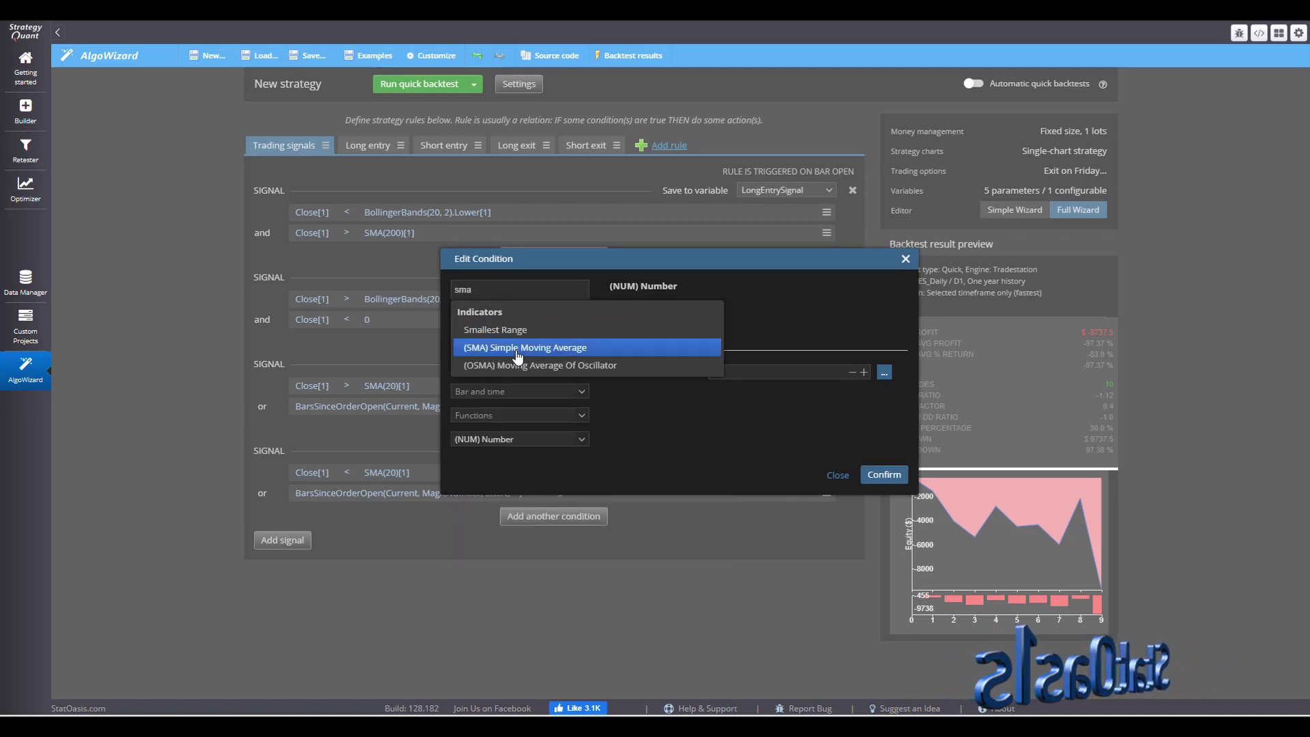
left_click(556, 350)
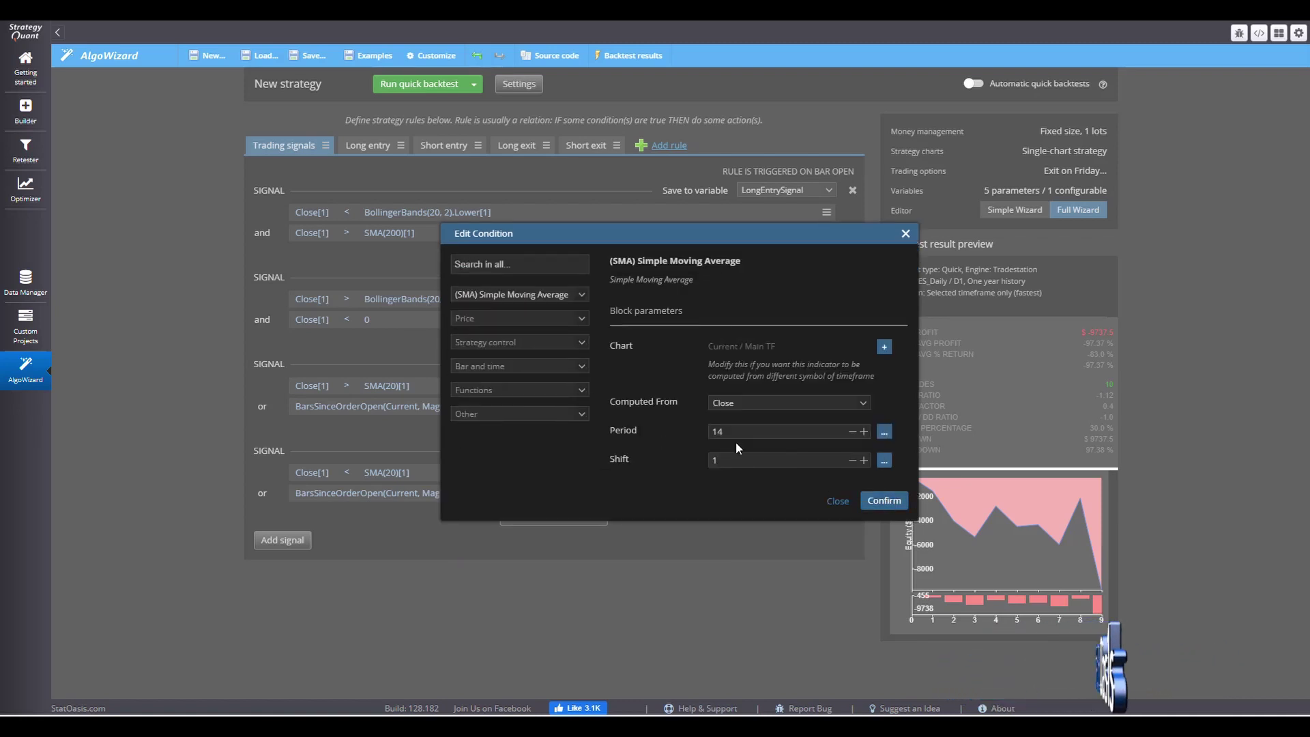
double_click(718, 432)
type("200")
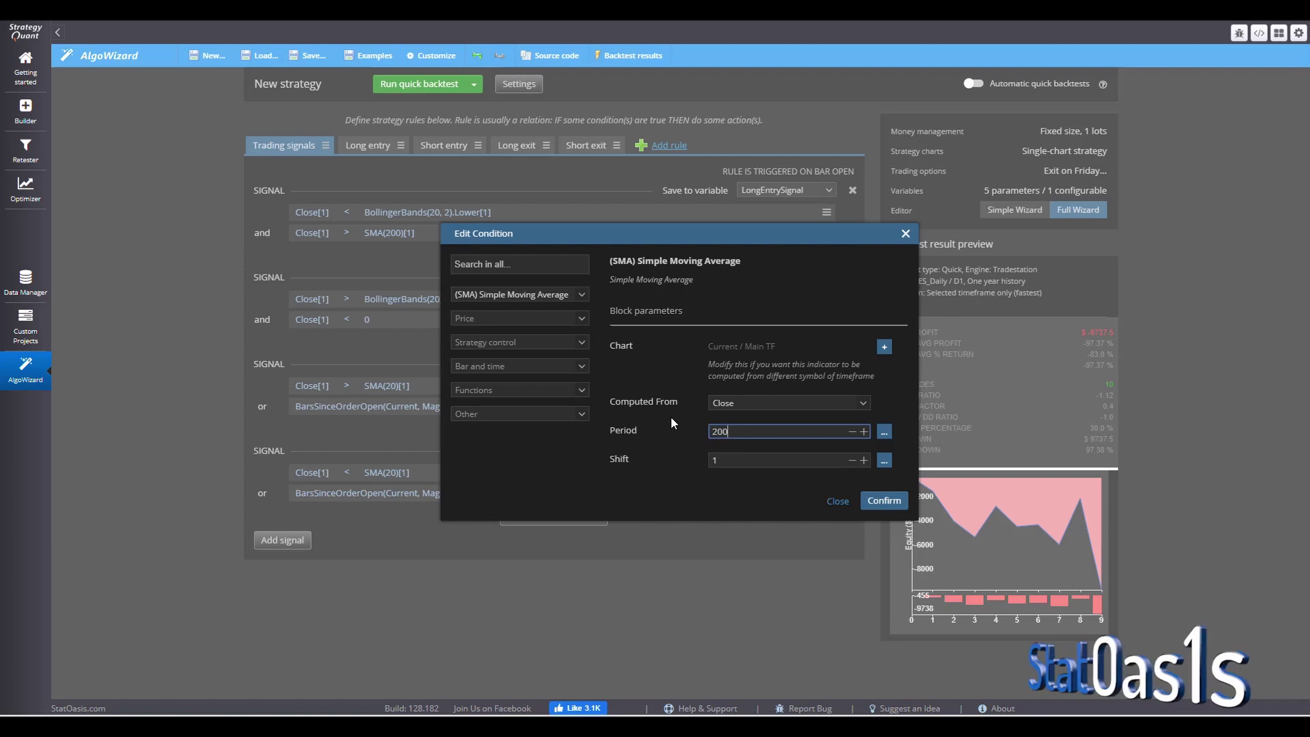
left_click(883, 501)
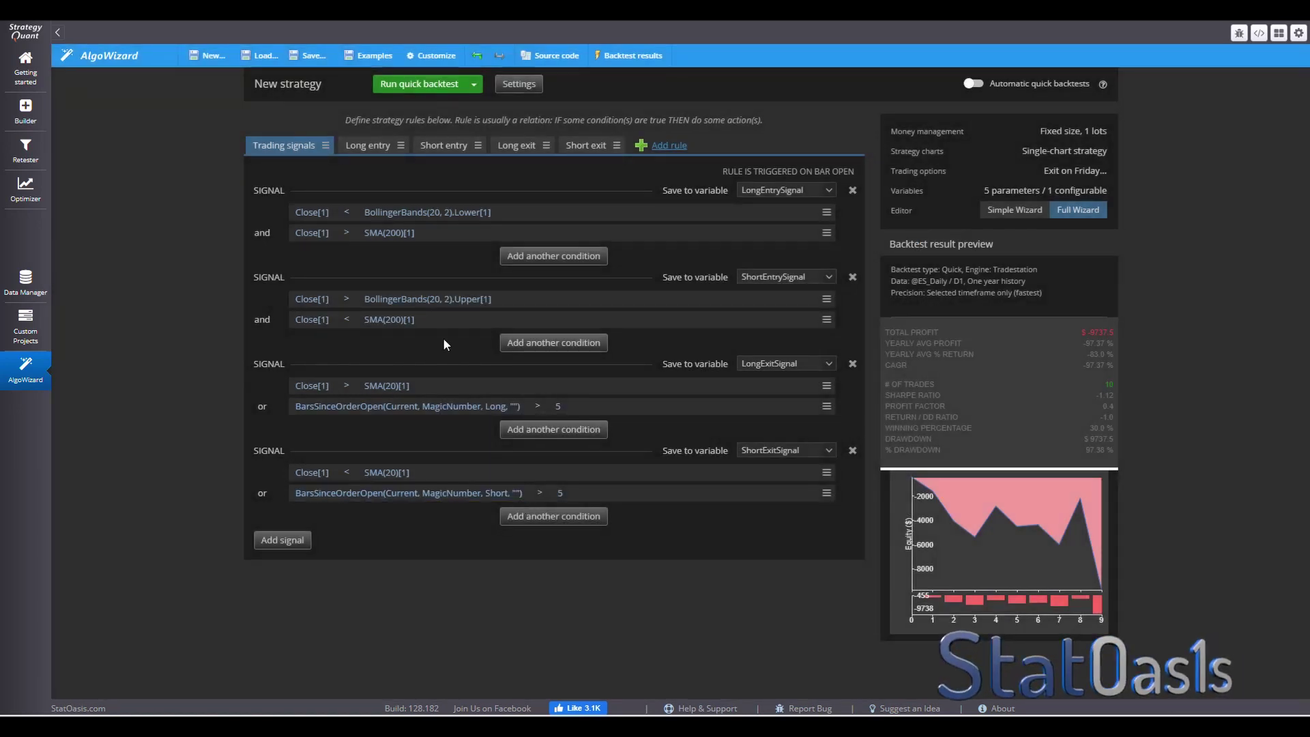
left_click(420, 87)
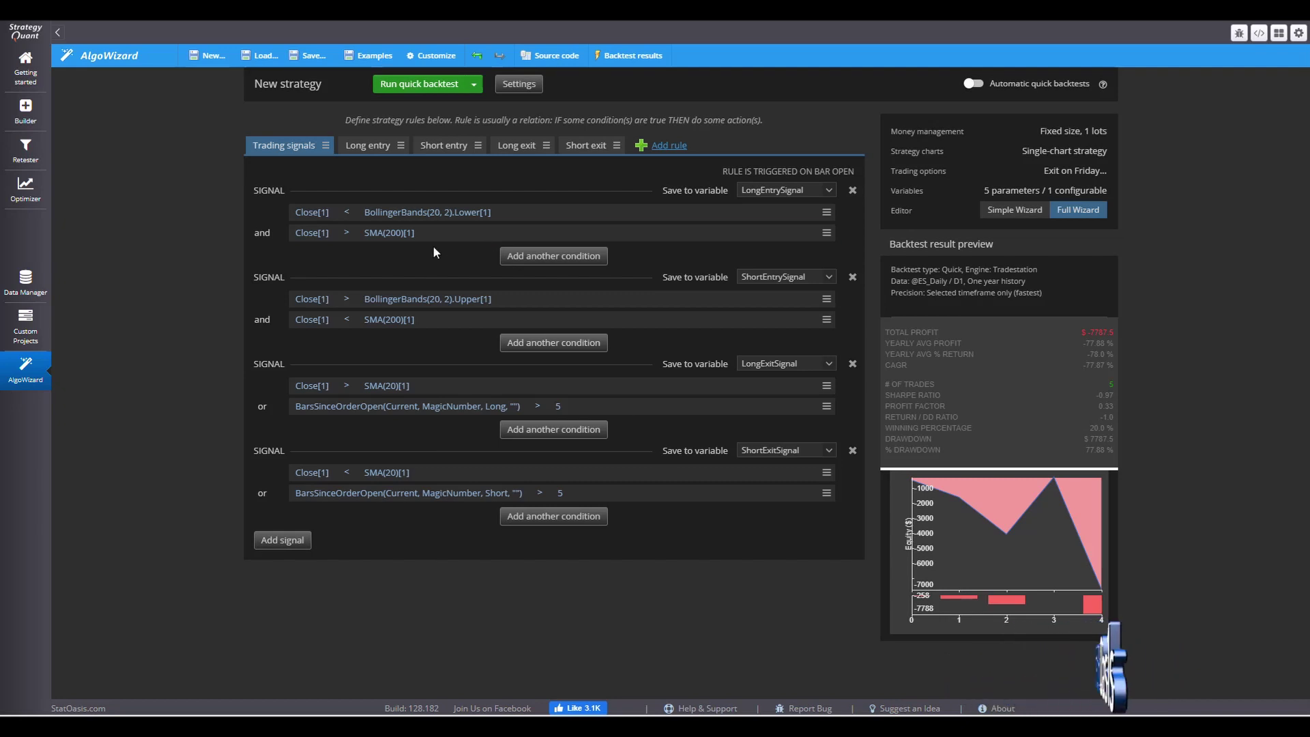
Change the long entry filter to Close[1] < SMA(200)[1]
left_click(346, 232)
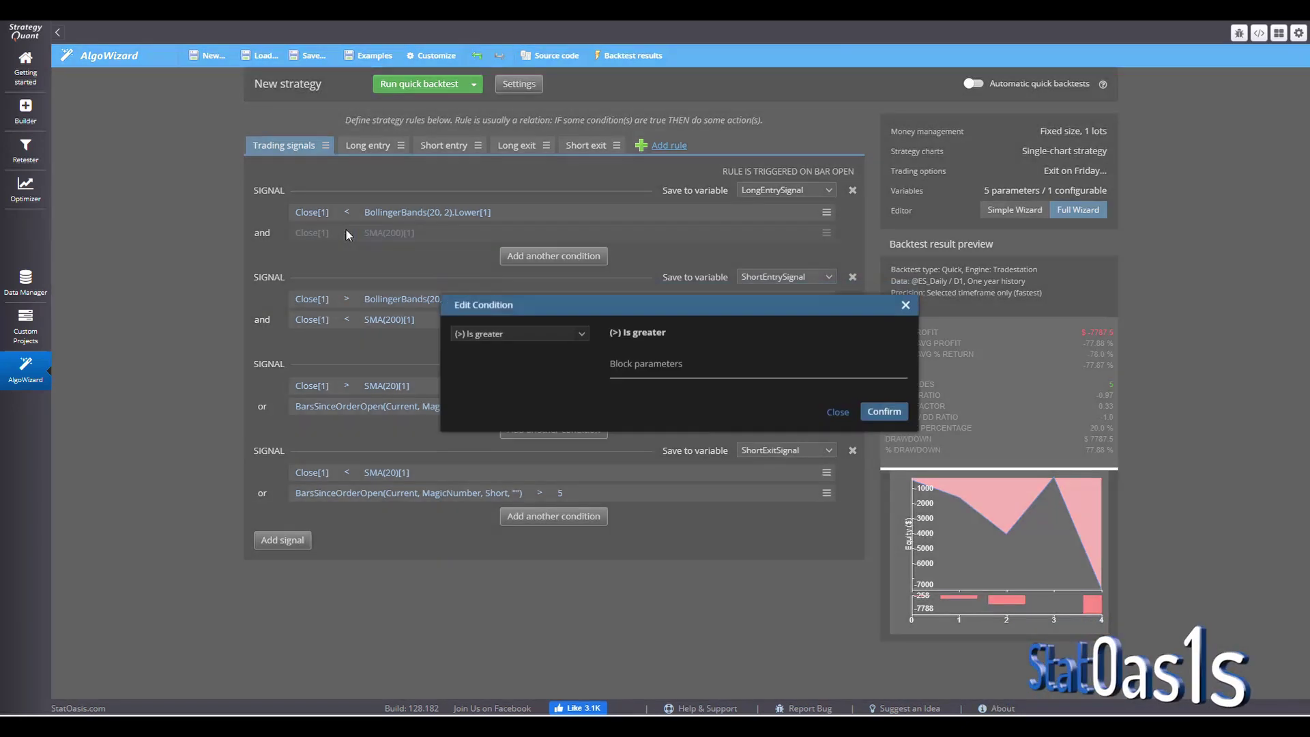
left_click(522, 341)
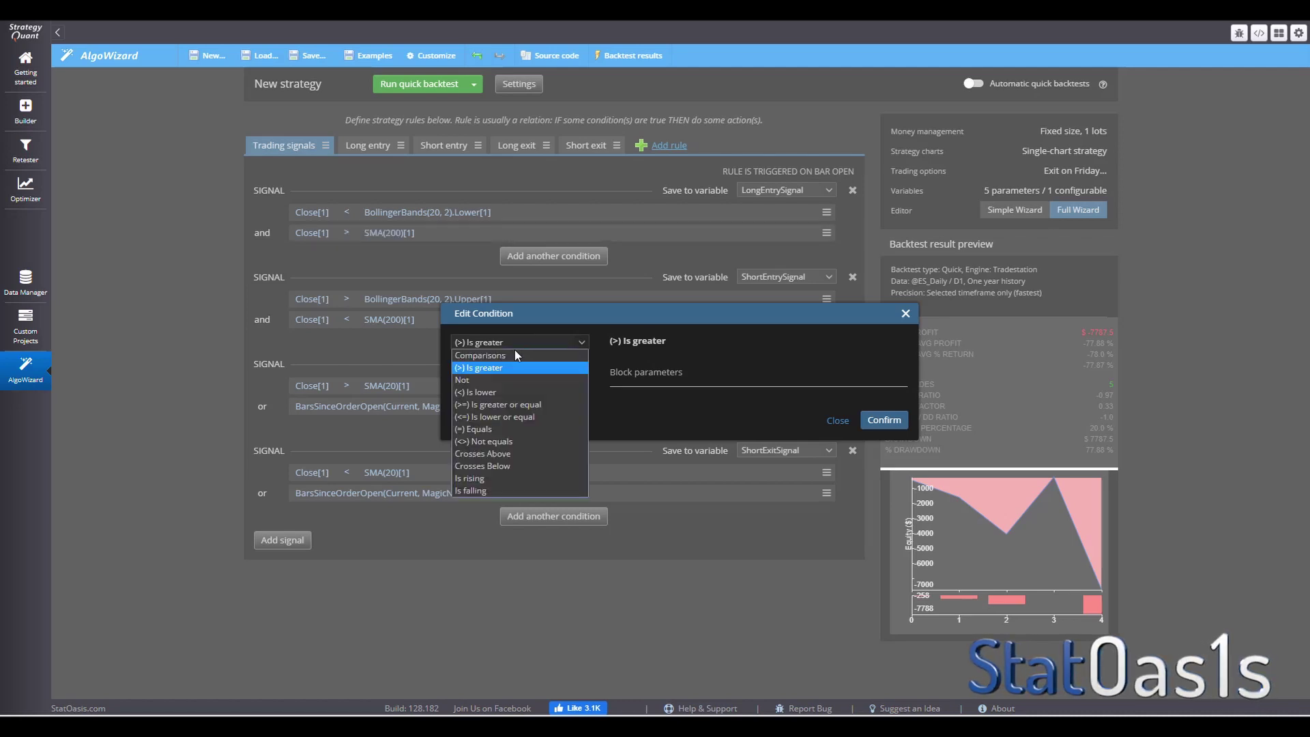
left_click(502, 390)
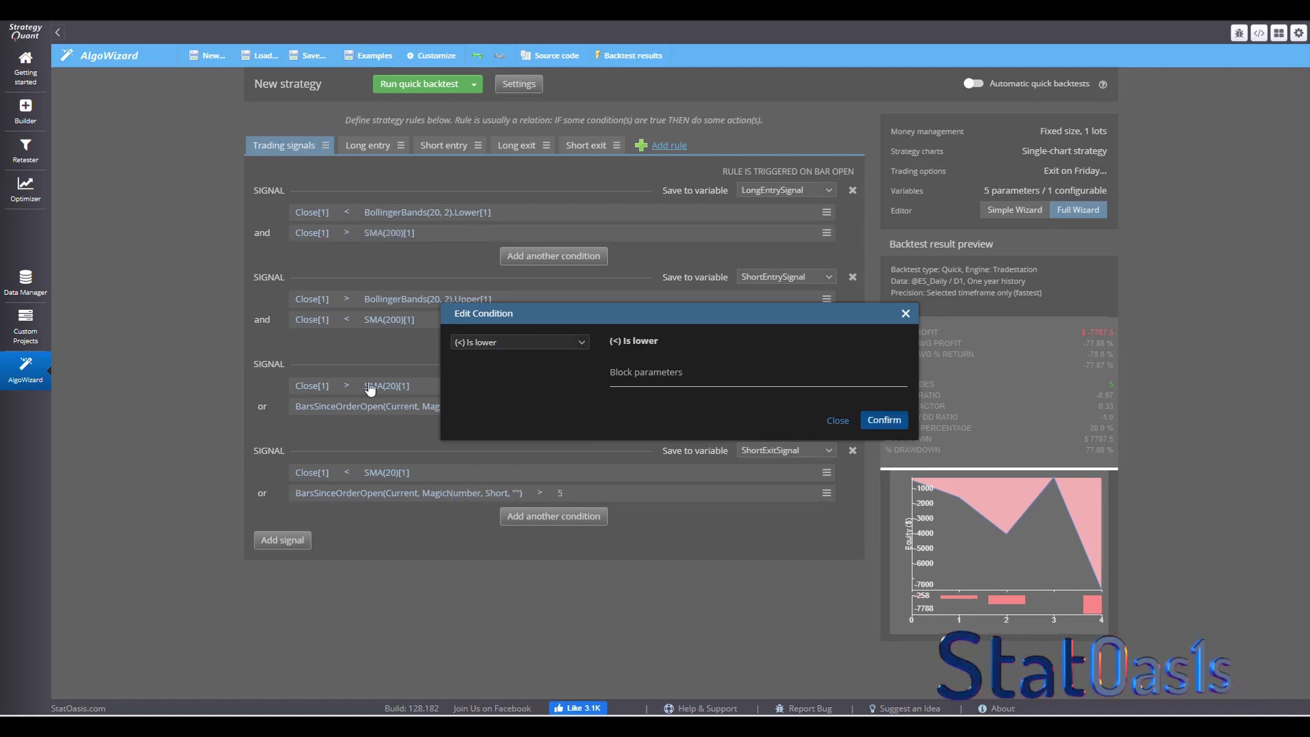
key("Return")
Change the short entry filter to Close[1] > SMA(200)[1] and rerun the quick backtest
left_click(346, 320)
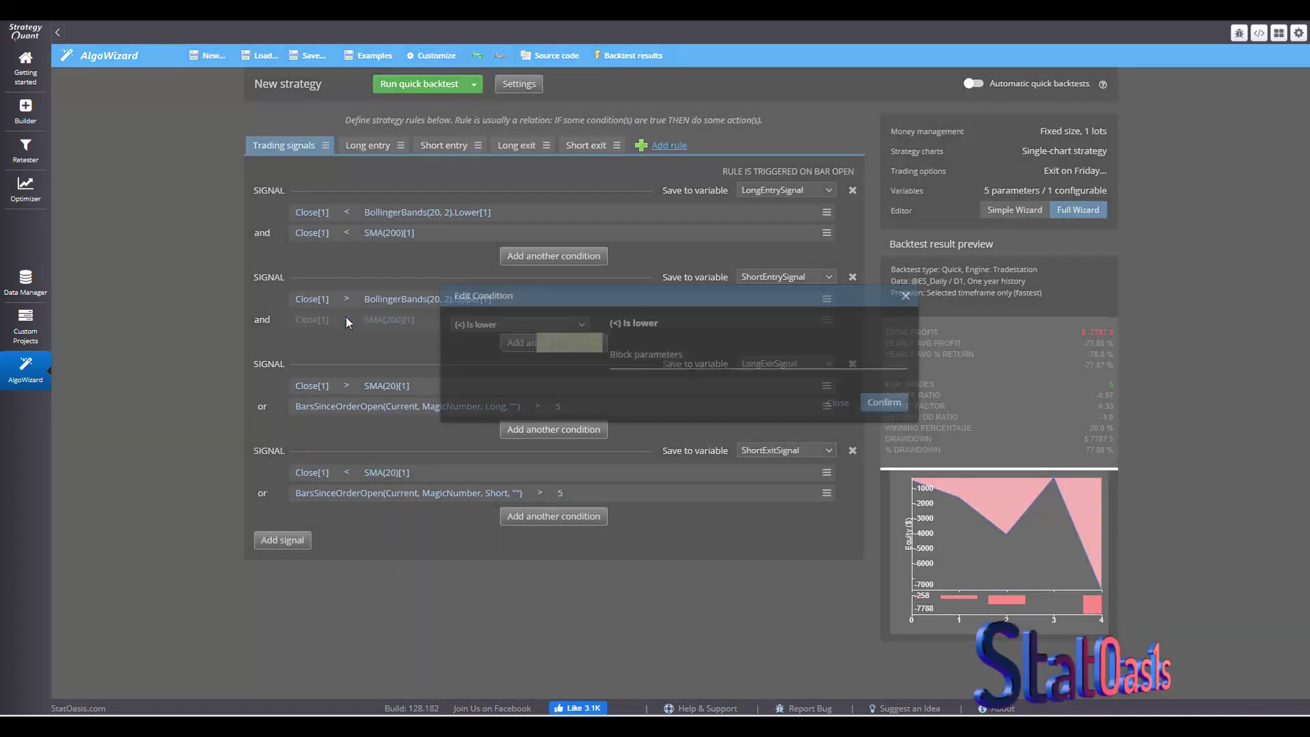
left_click(522, 343)
left_click(509, 366)
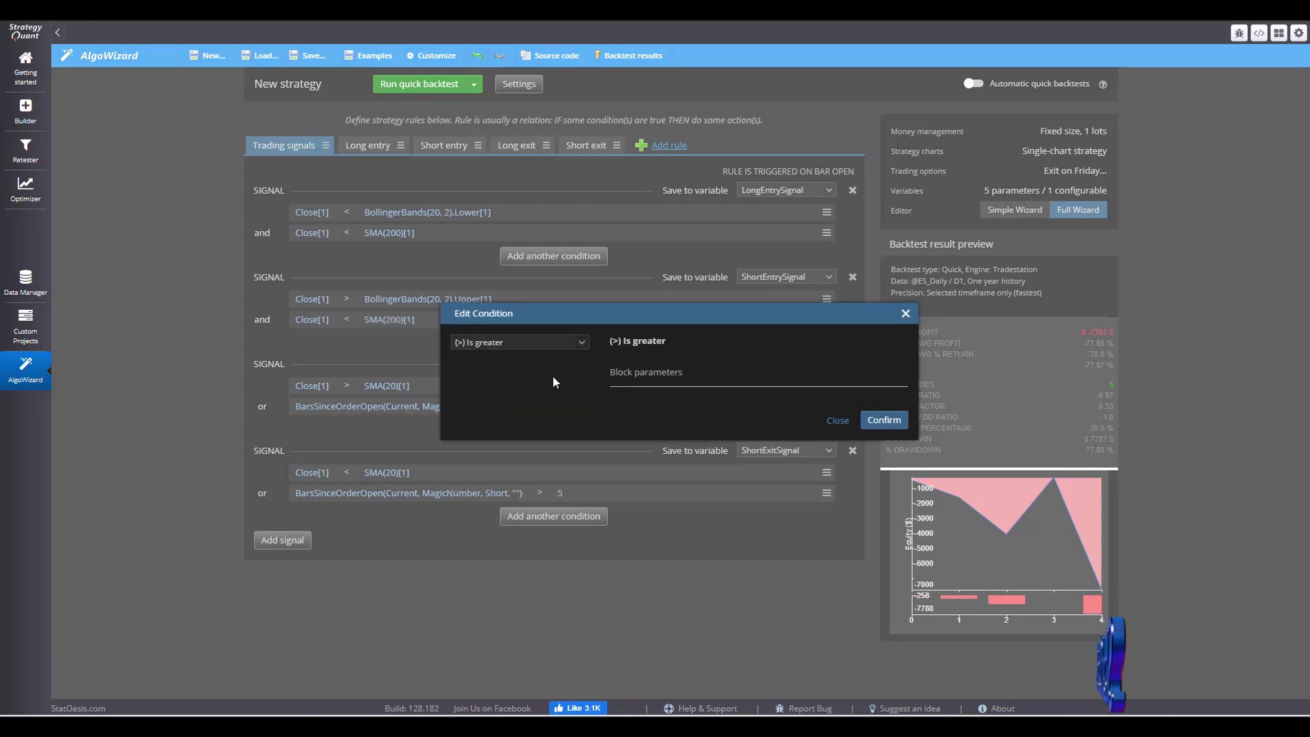
left_click(884, 420)
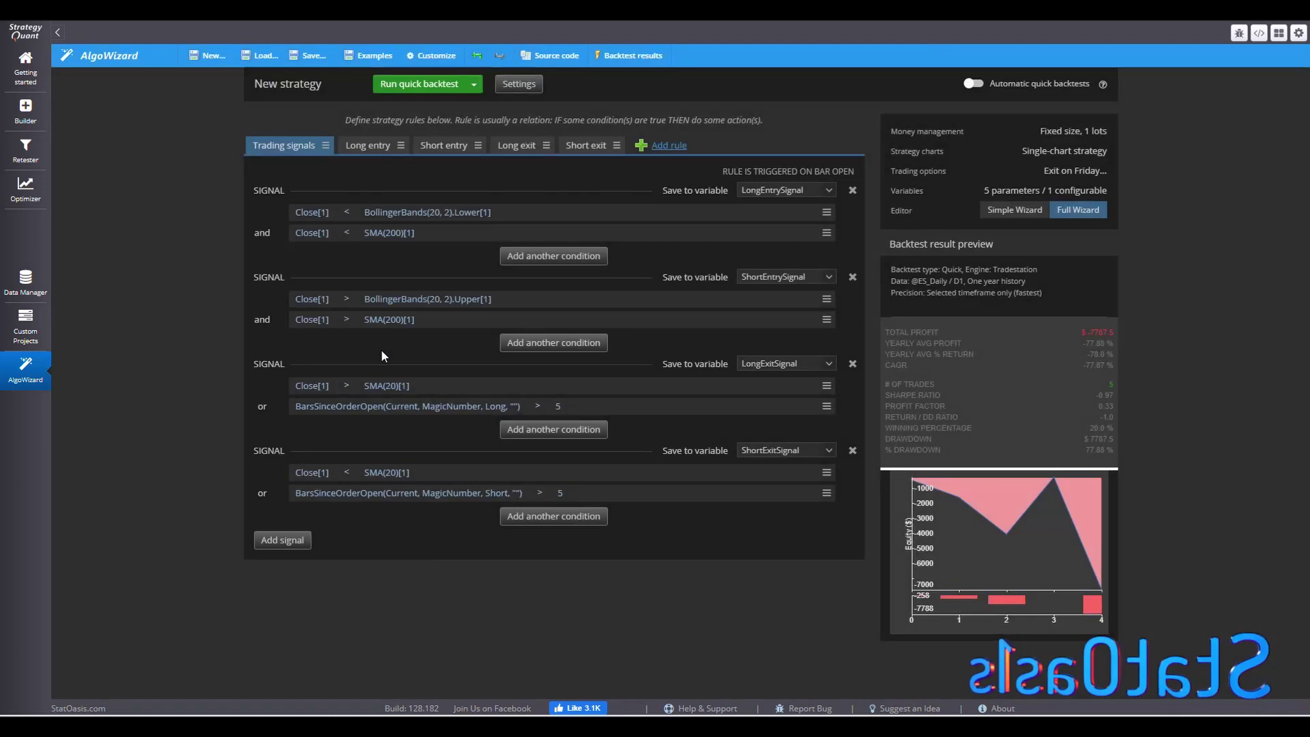
left_click(427, 83)
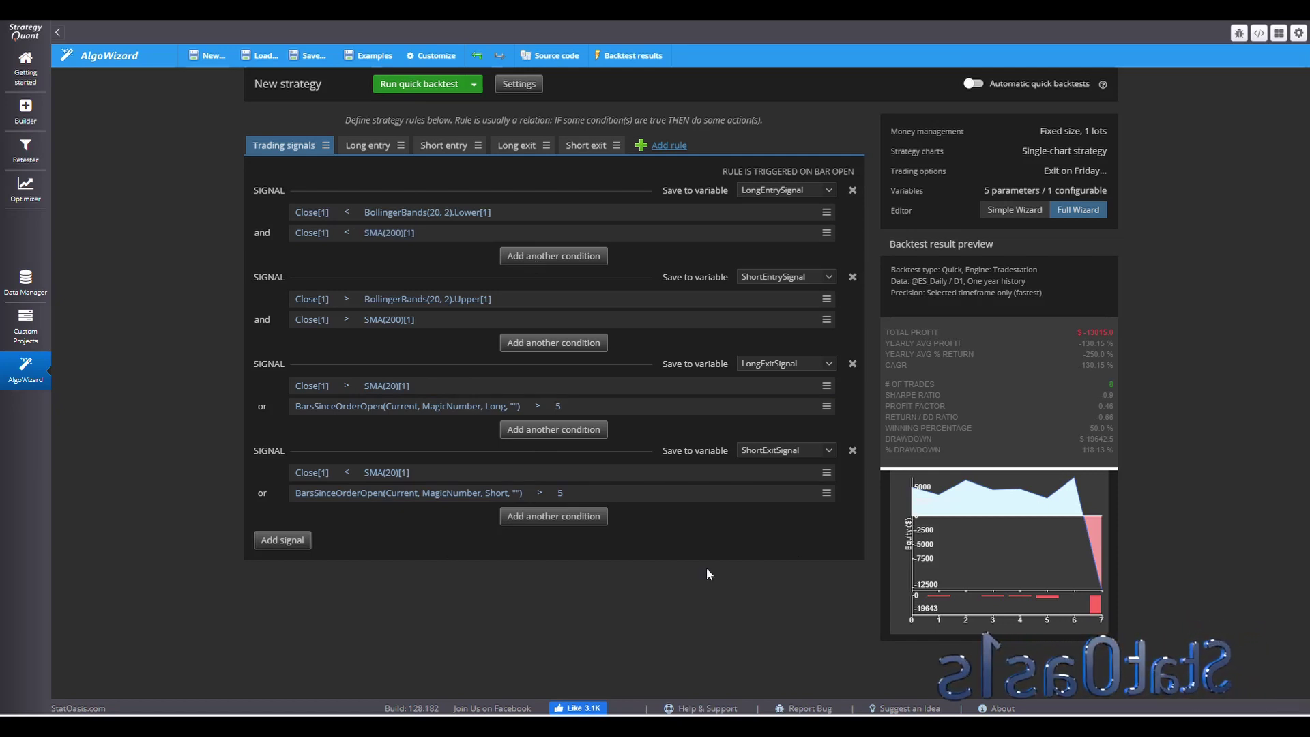
left_click(368, 147)
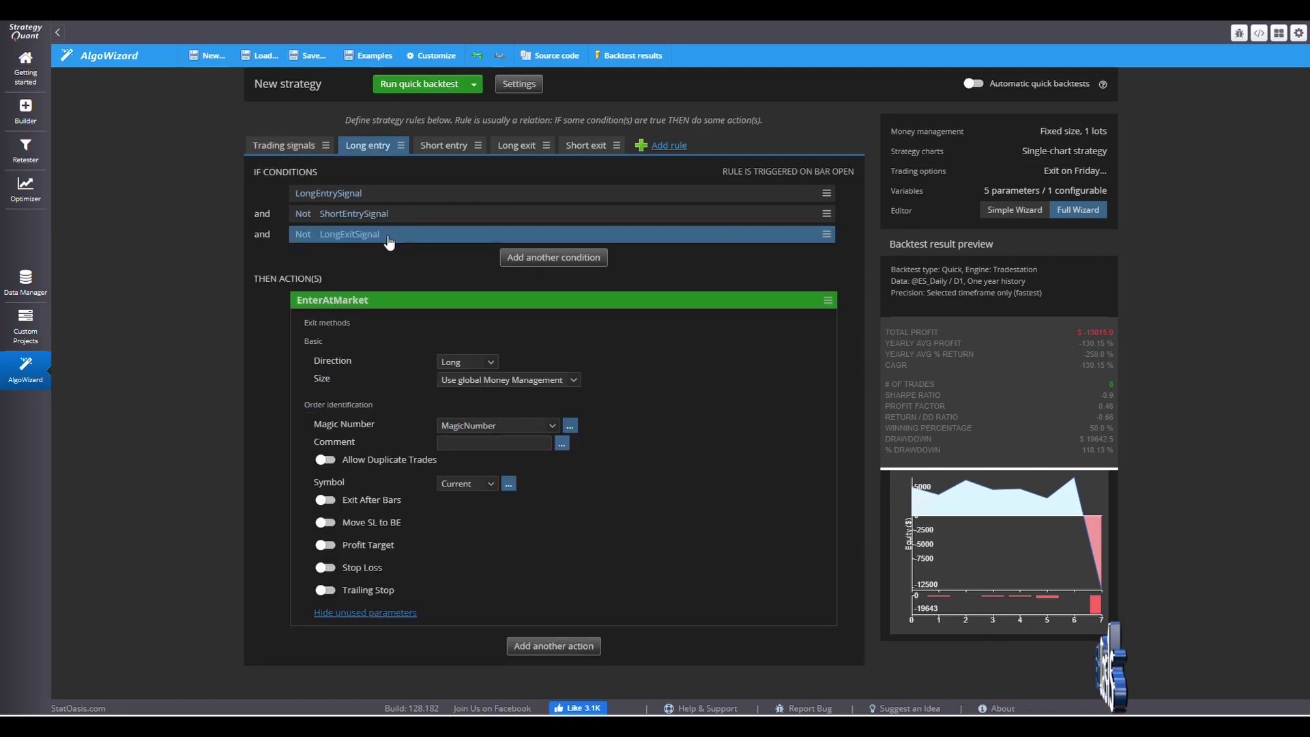
left_click(444, 145)
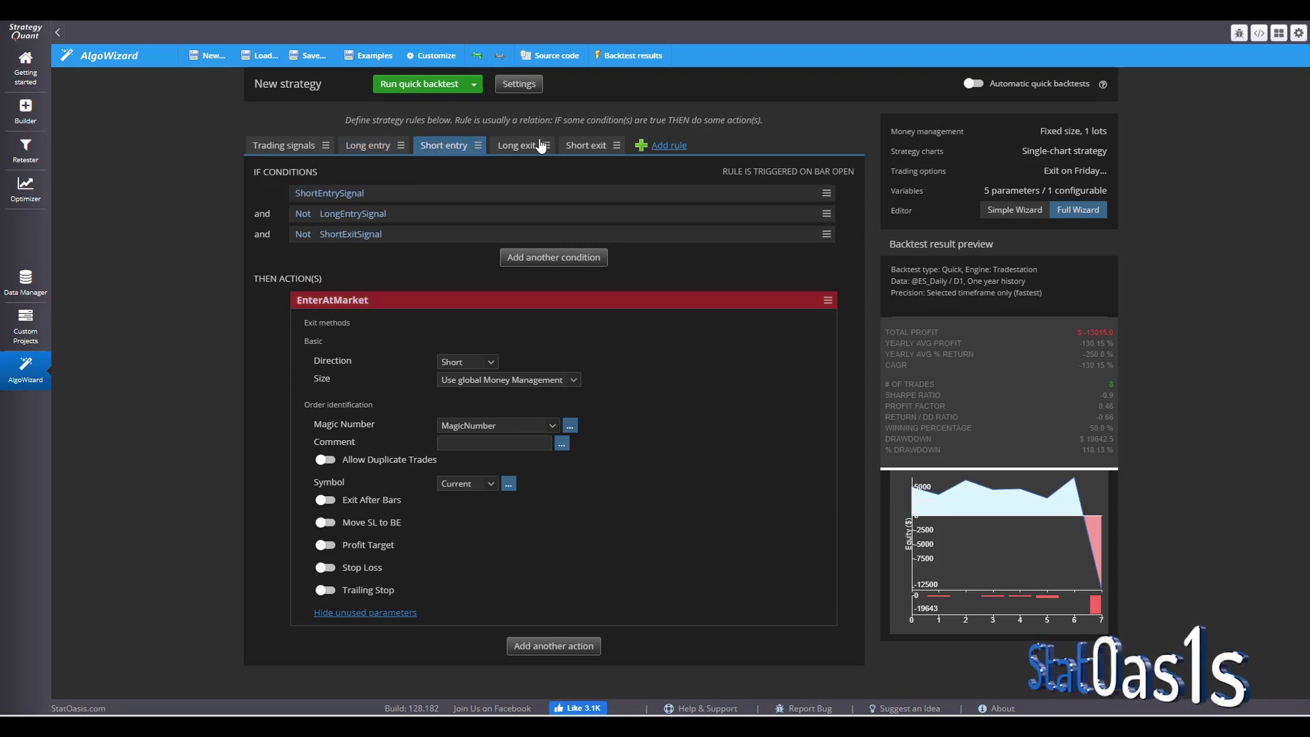
left_click(360, 146)
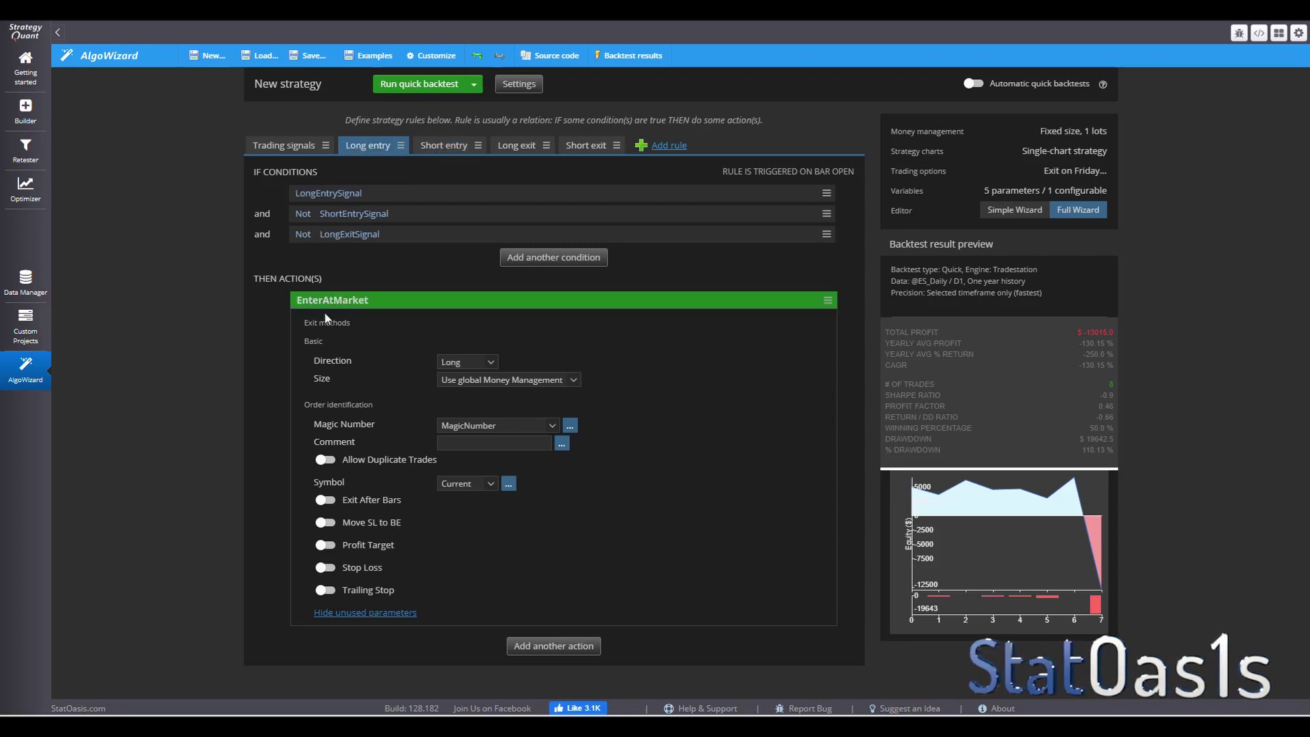
left_click(277, 146)
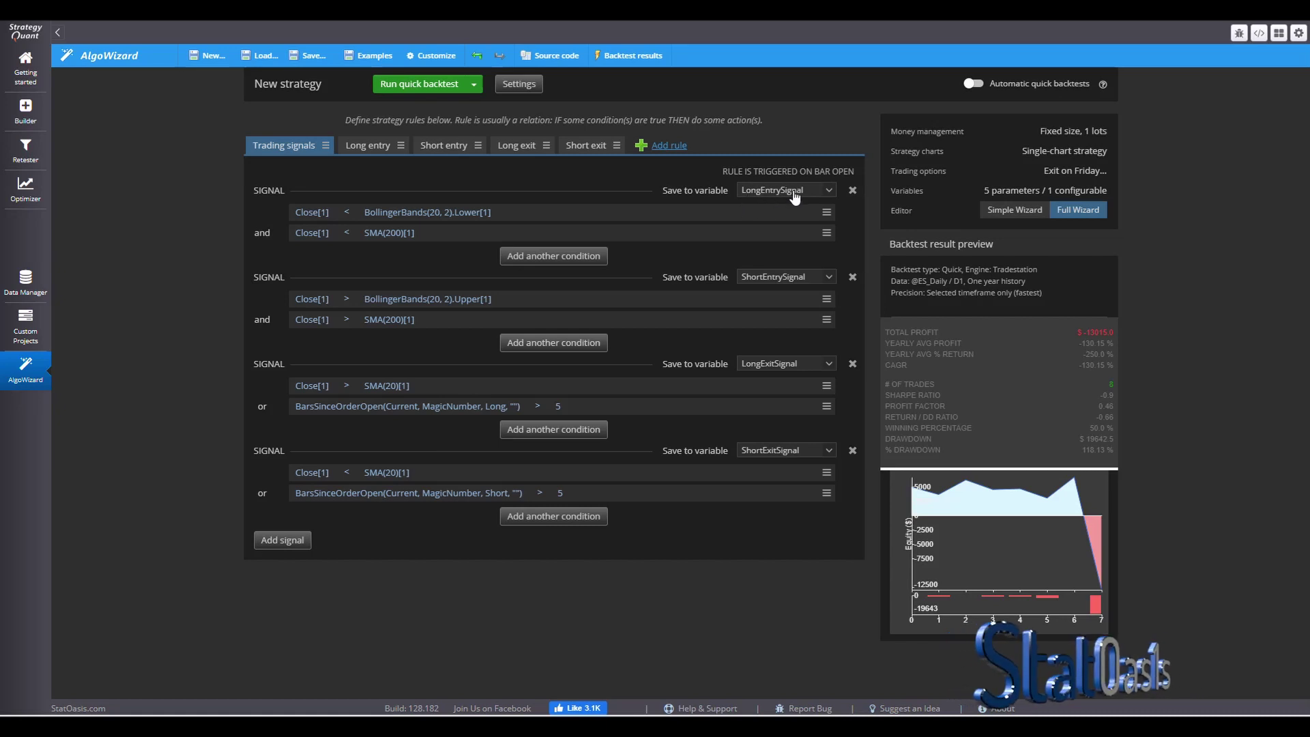
left_click(358, 146)
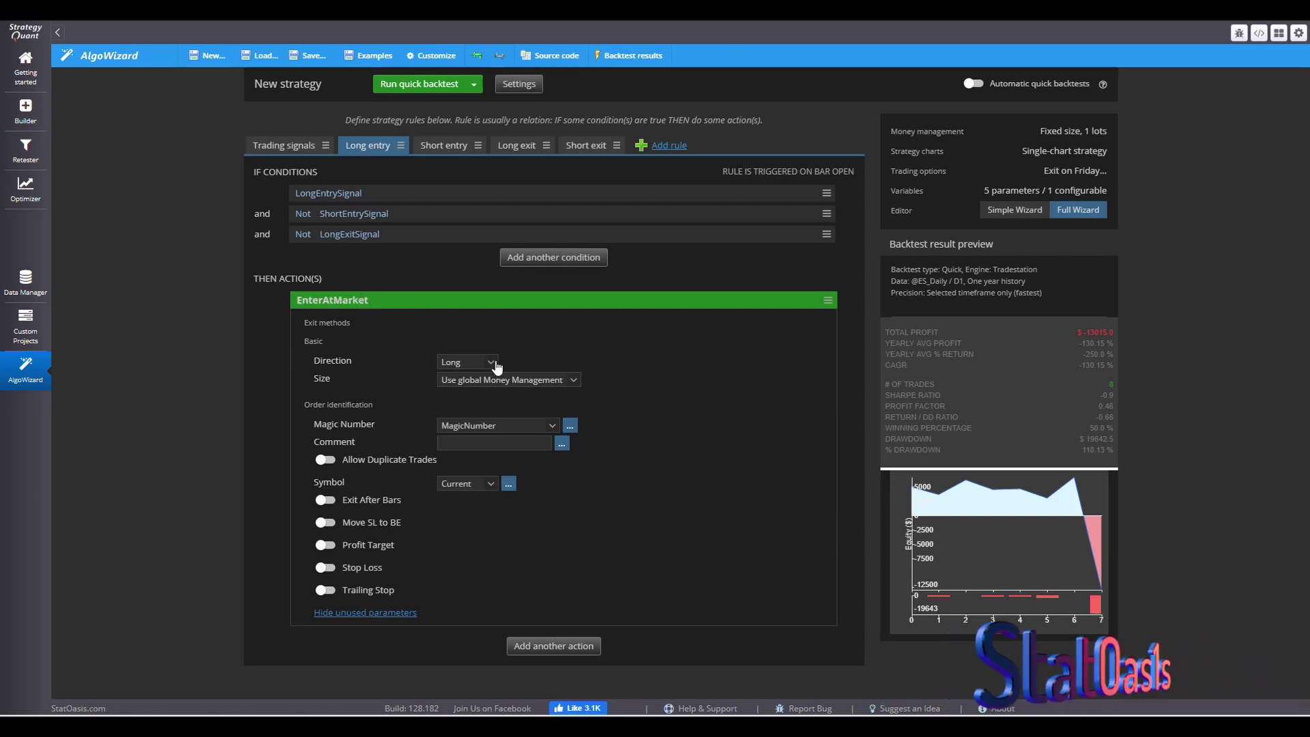
left_click(539, 382)
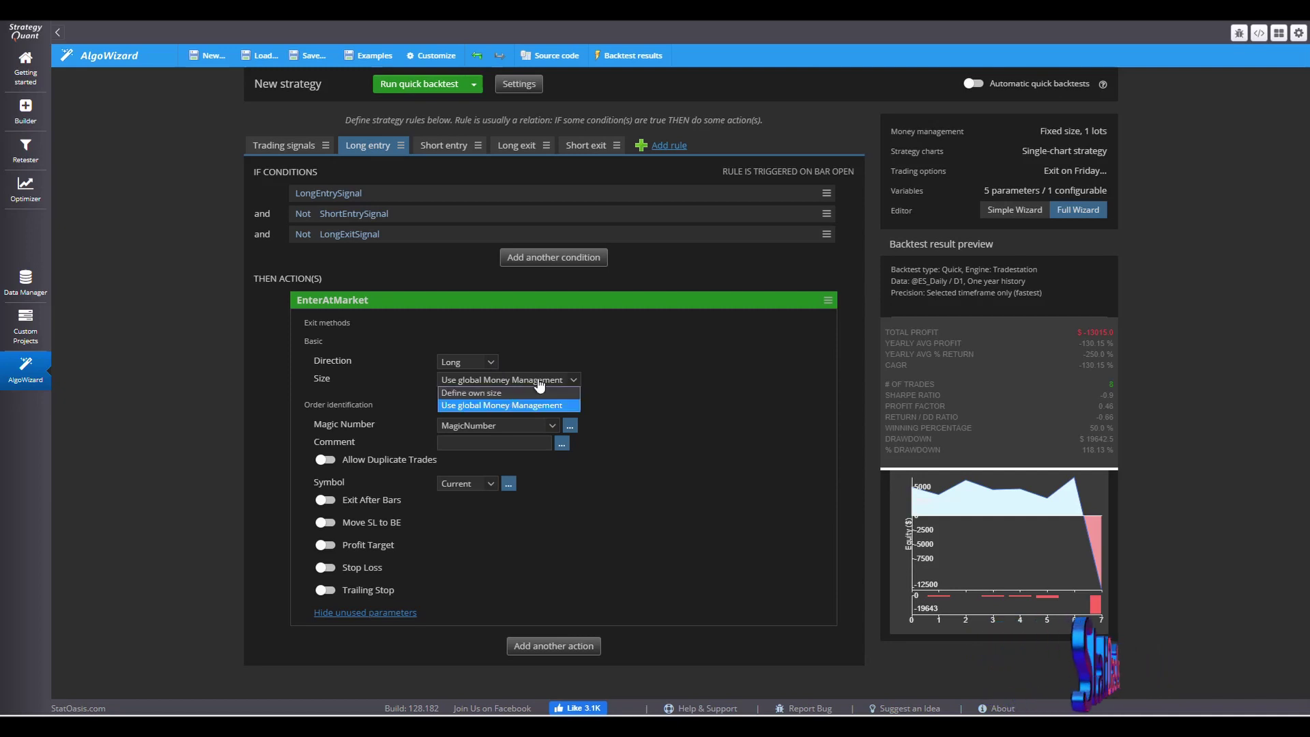
left_click(509, 406)
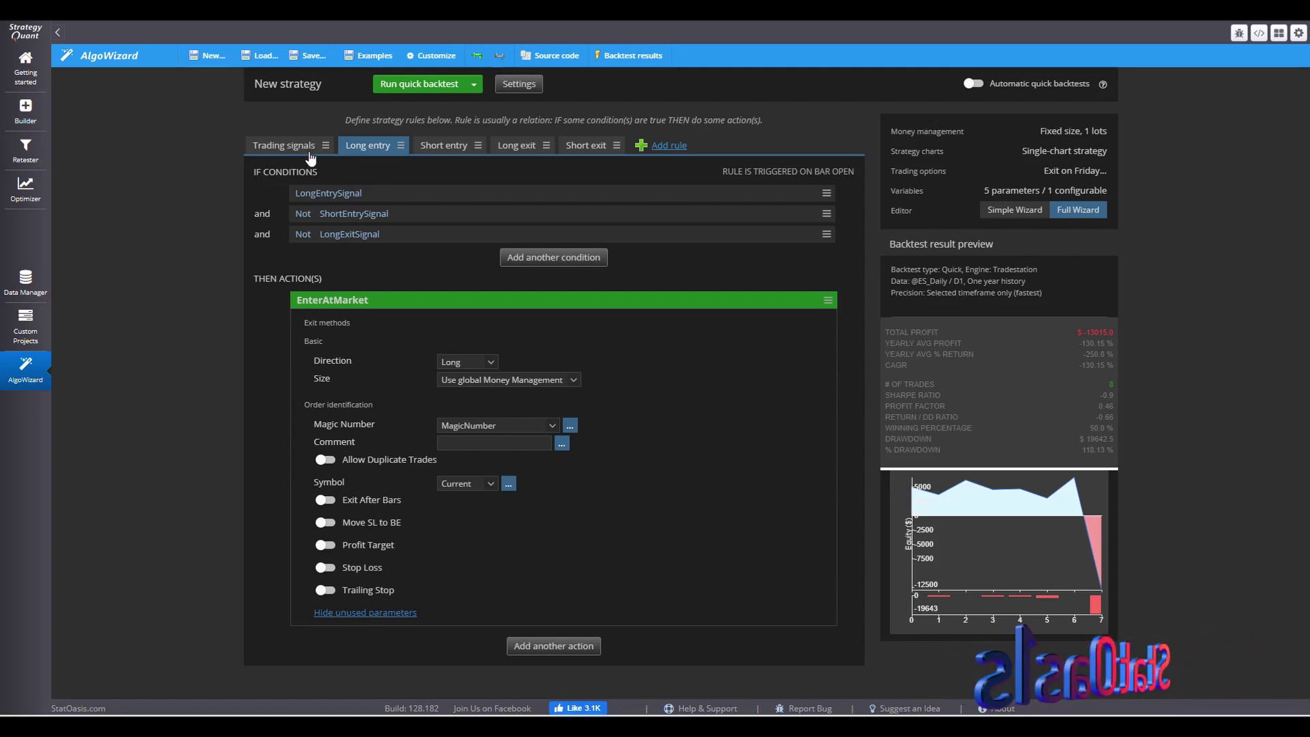
left_click(280, 145)
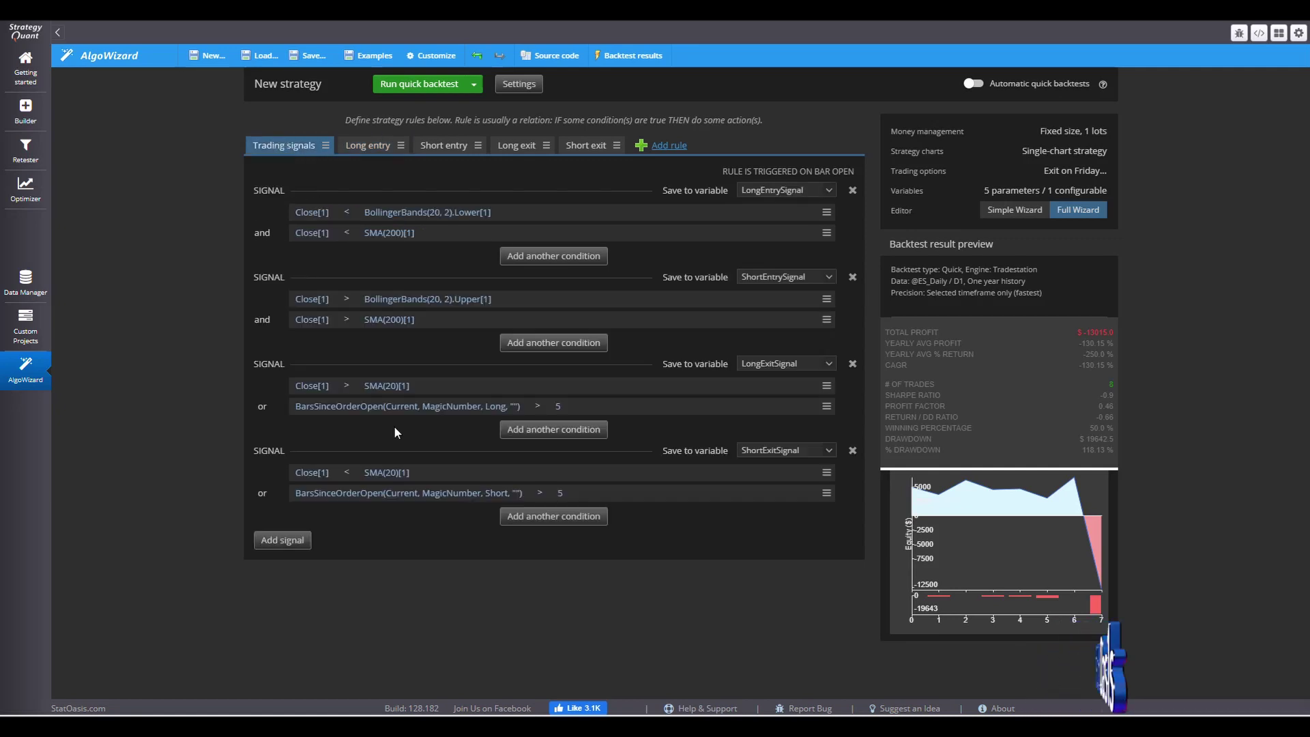
Remove the long exit's bars-since-open condition and give long entries a 5-bar Exit After Bars
left_click(826, 408)
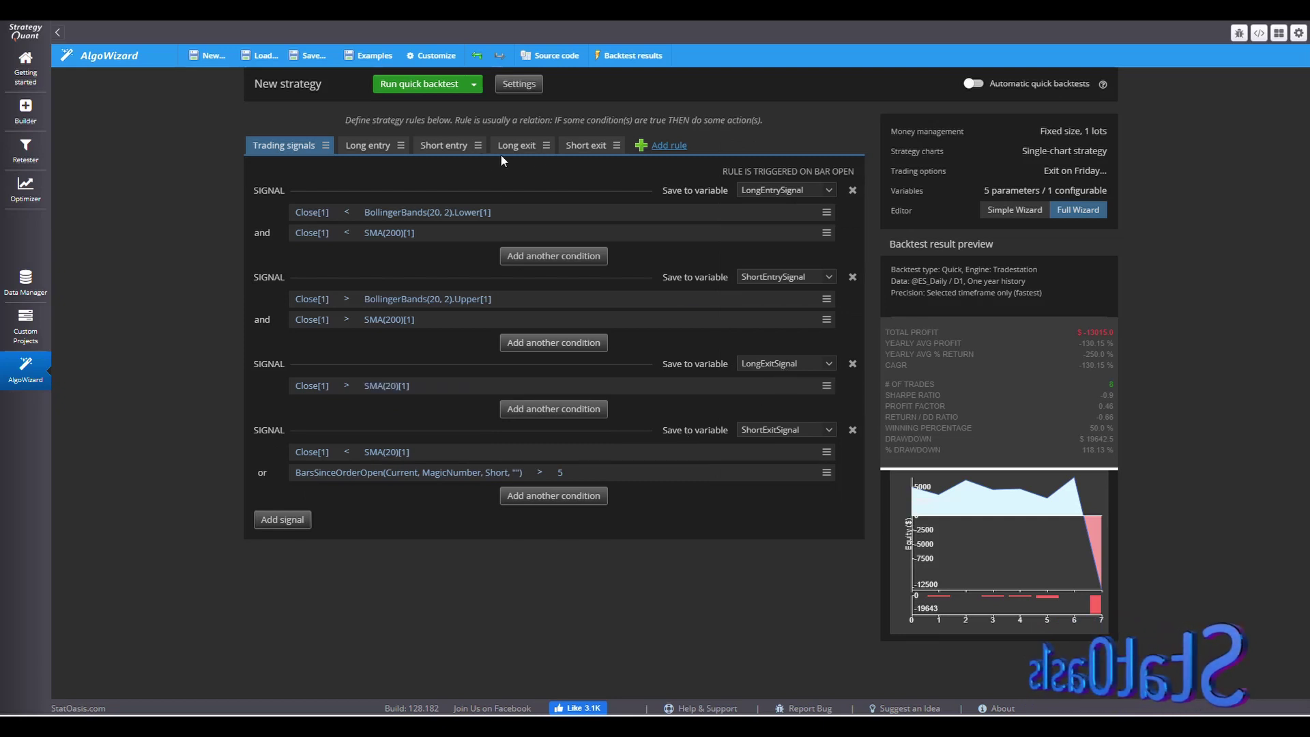
left_click(377, 148)
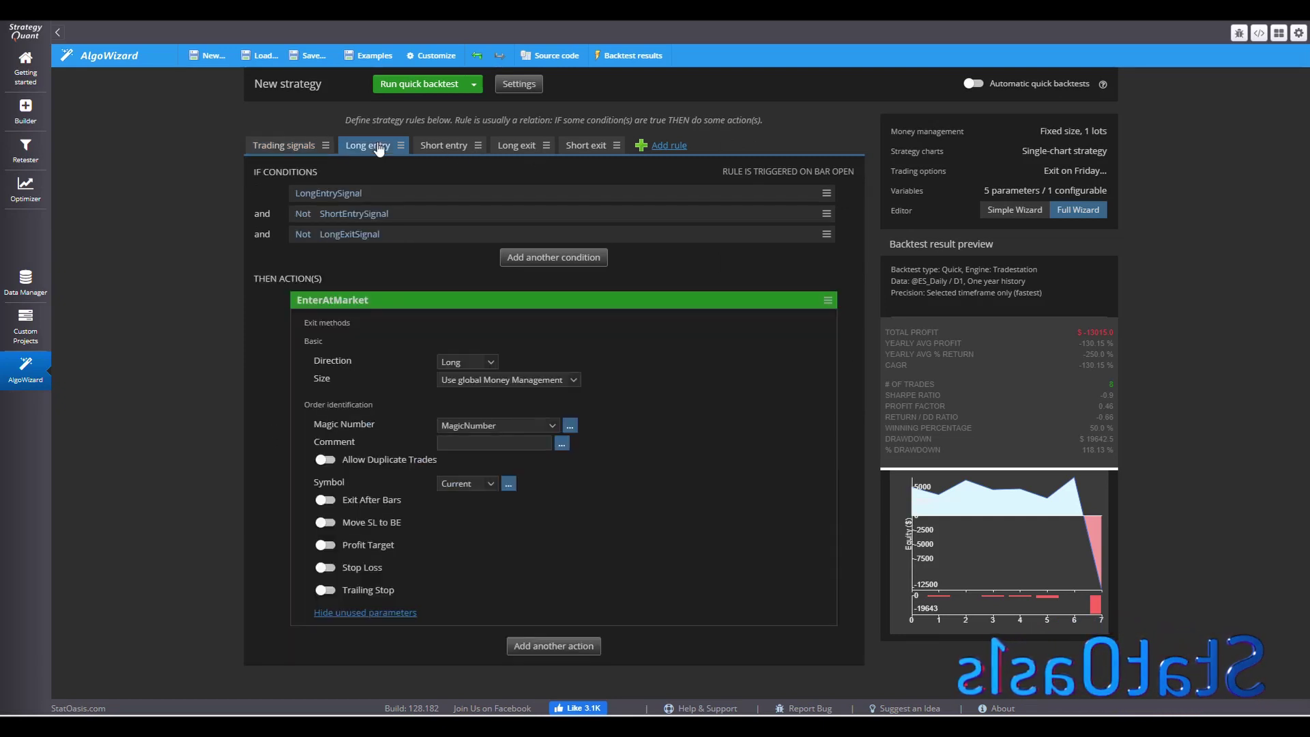
left_click(367, 498)
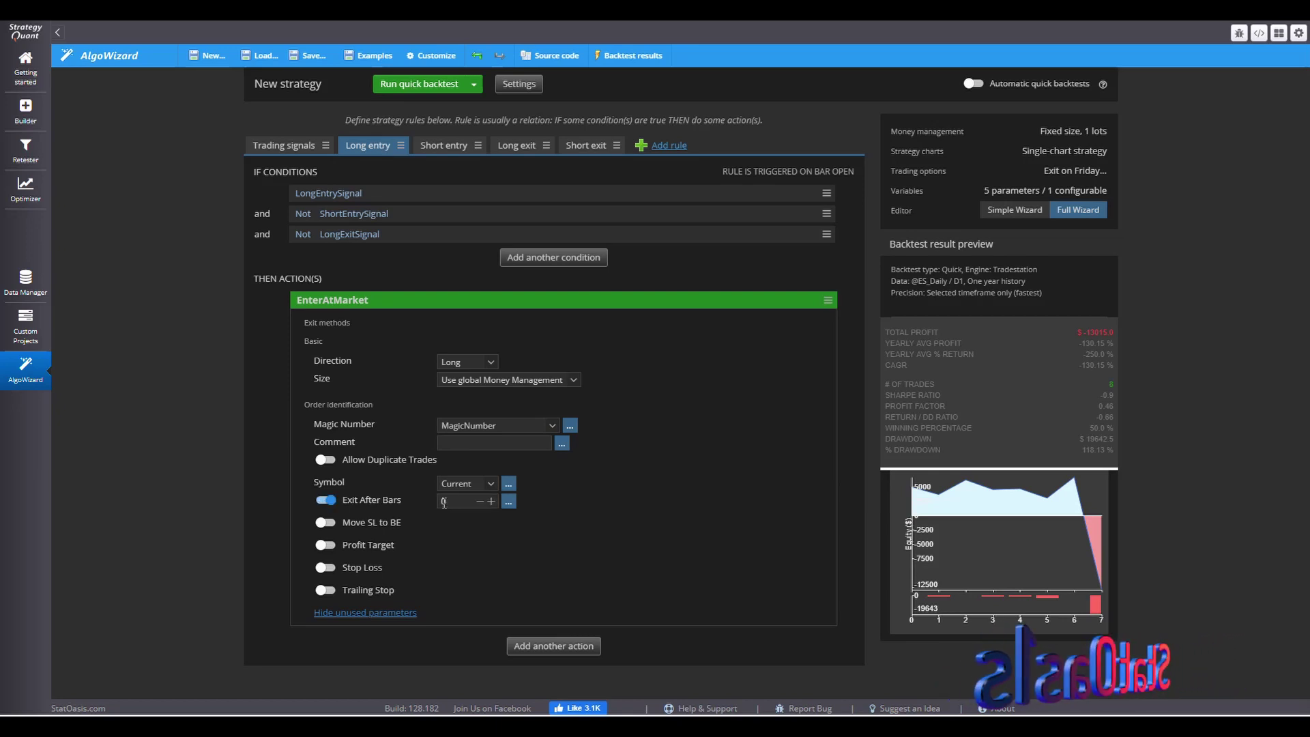
type("5")
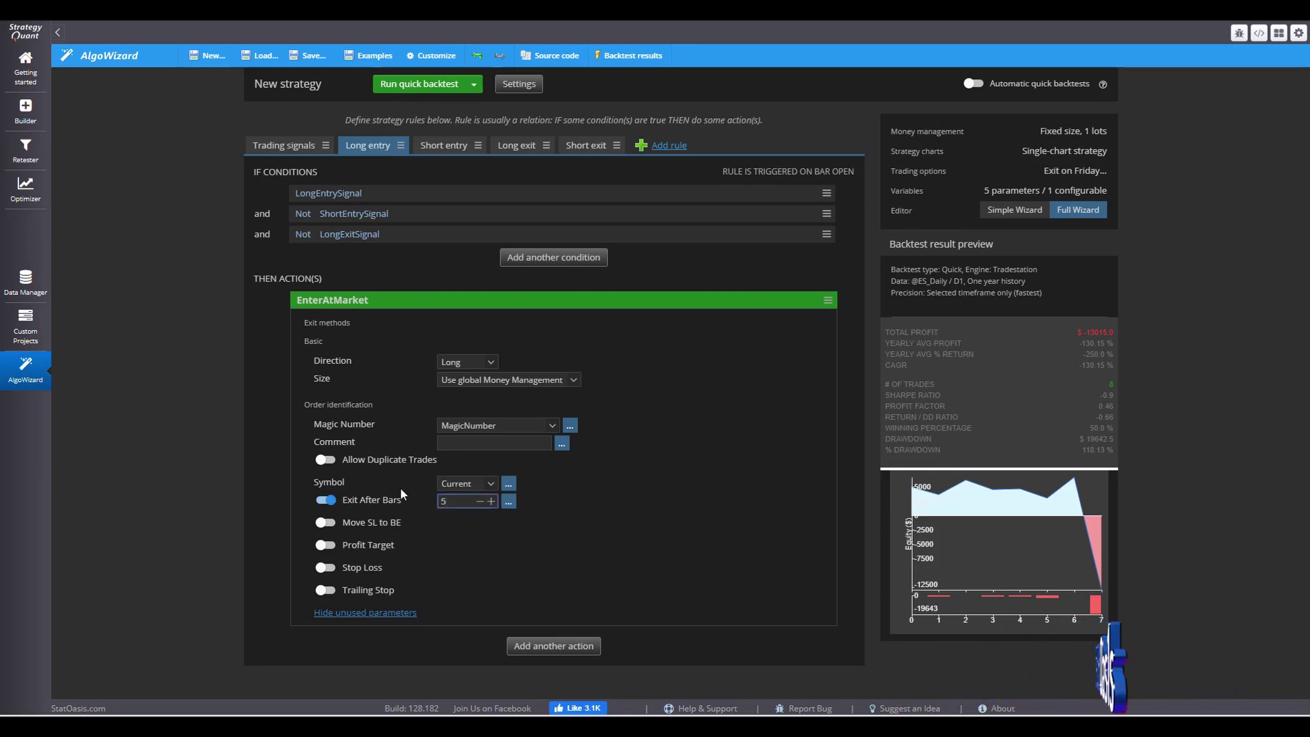
left_click(407, 88)
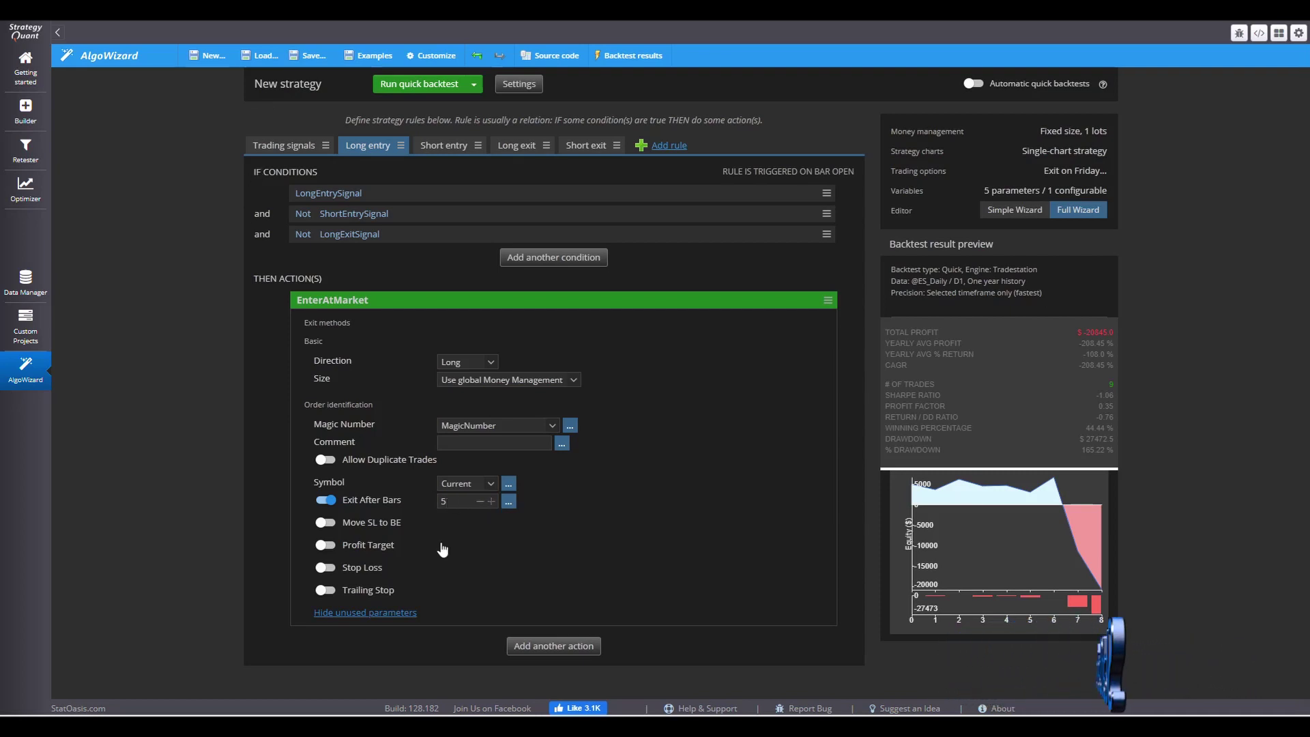
Quick-backtest the change, then lower the long exit-after-bars count to 4 and rerun it
left_click(403, 84)
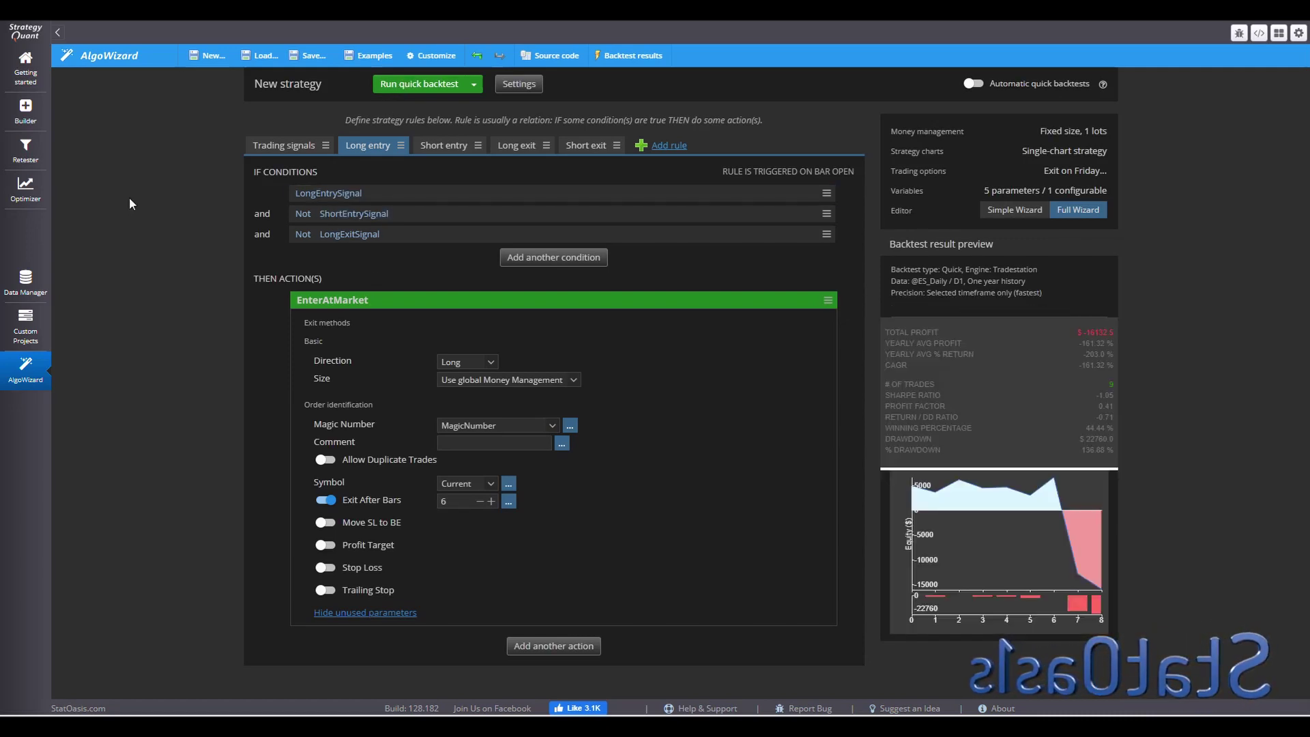
left_click(479, 502)
left_click(480, 501)
left_click(417, 83)
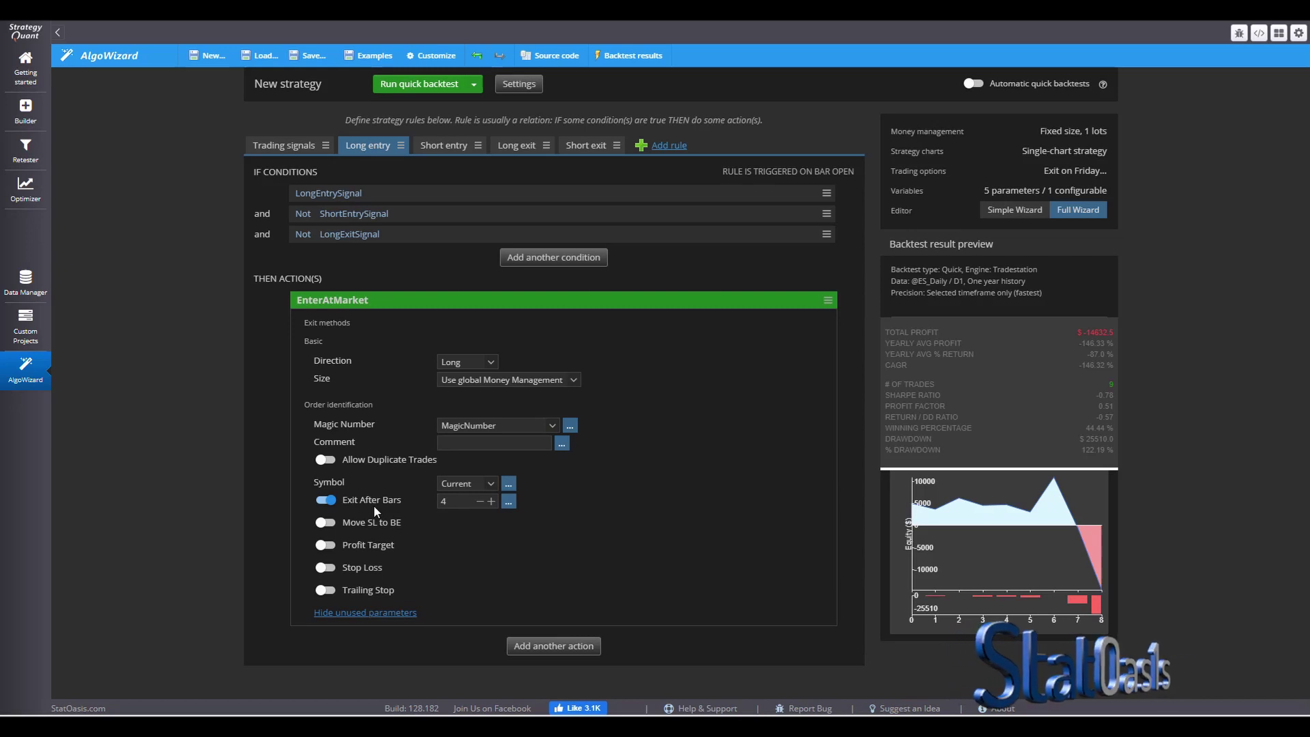
Delete the BarsSinceOrderOpen condition from the short exit signal
left_click(298, 146)
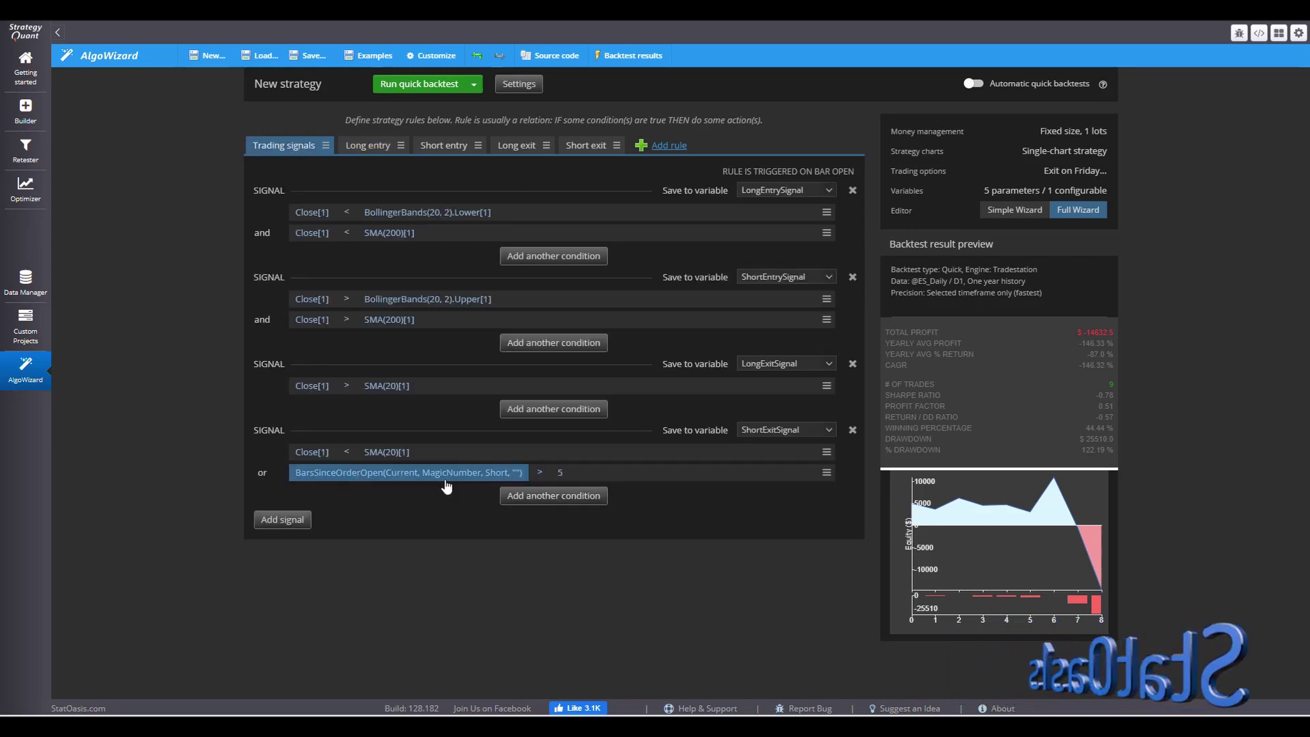
left_click(827, 471)
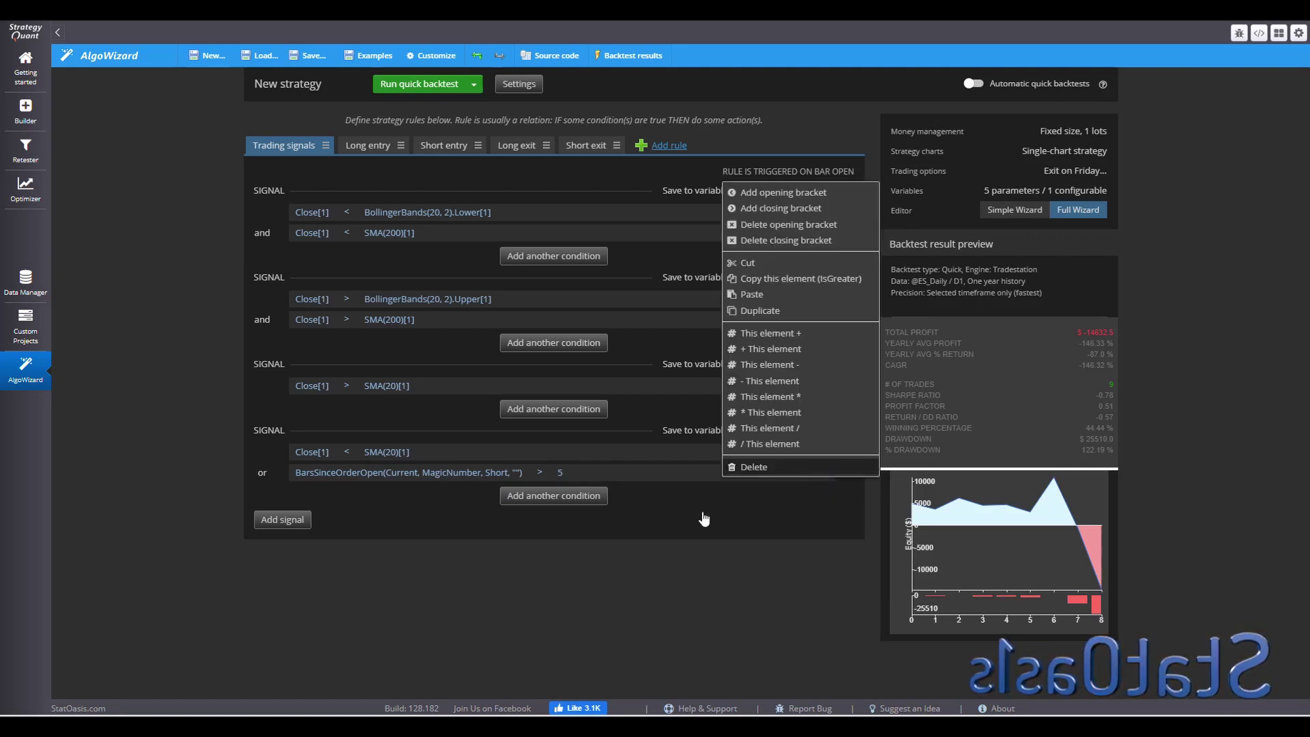
left_click(754, 466)
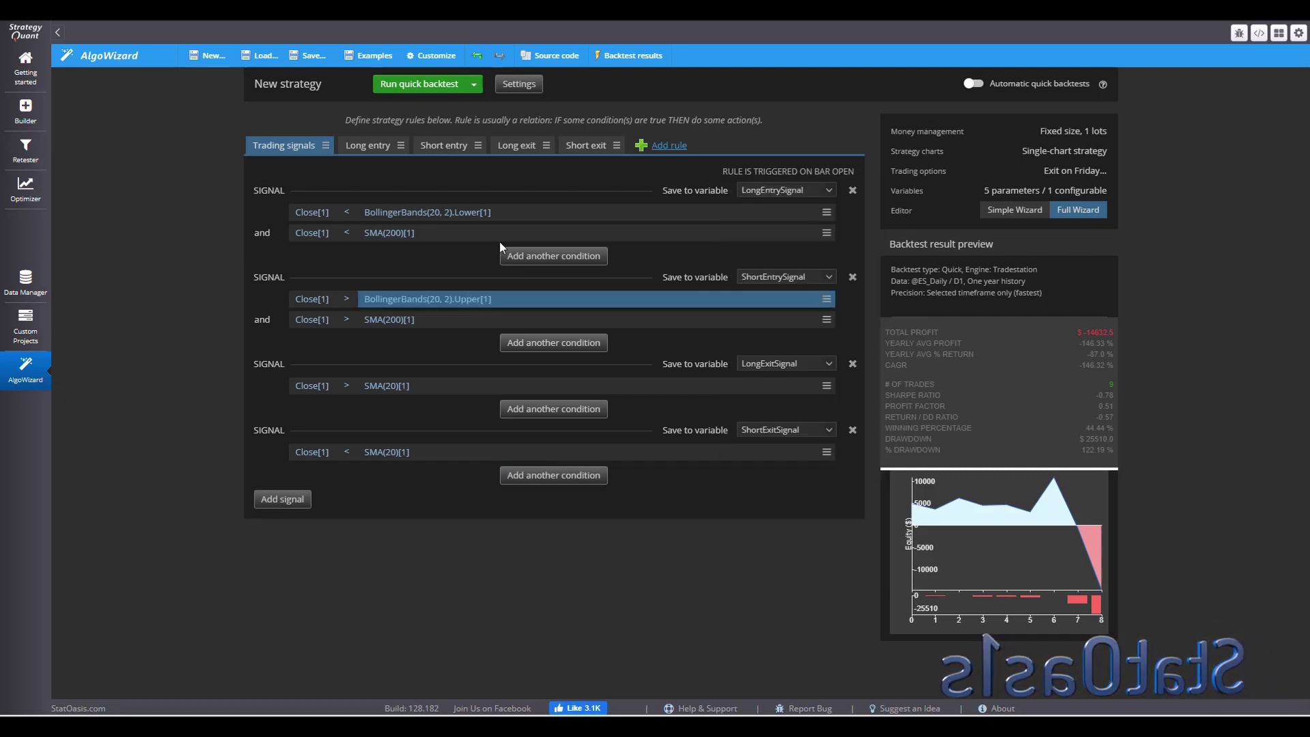
Enable Exit After Bars with 4 bars on the short entry order
left_click(443, 147)
left_click(349, 502)
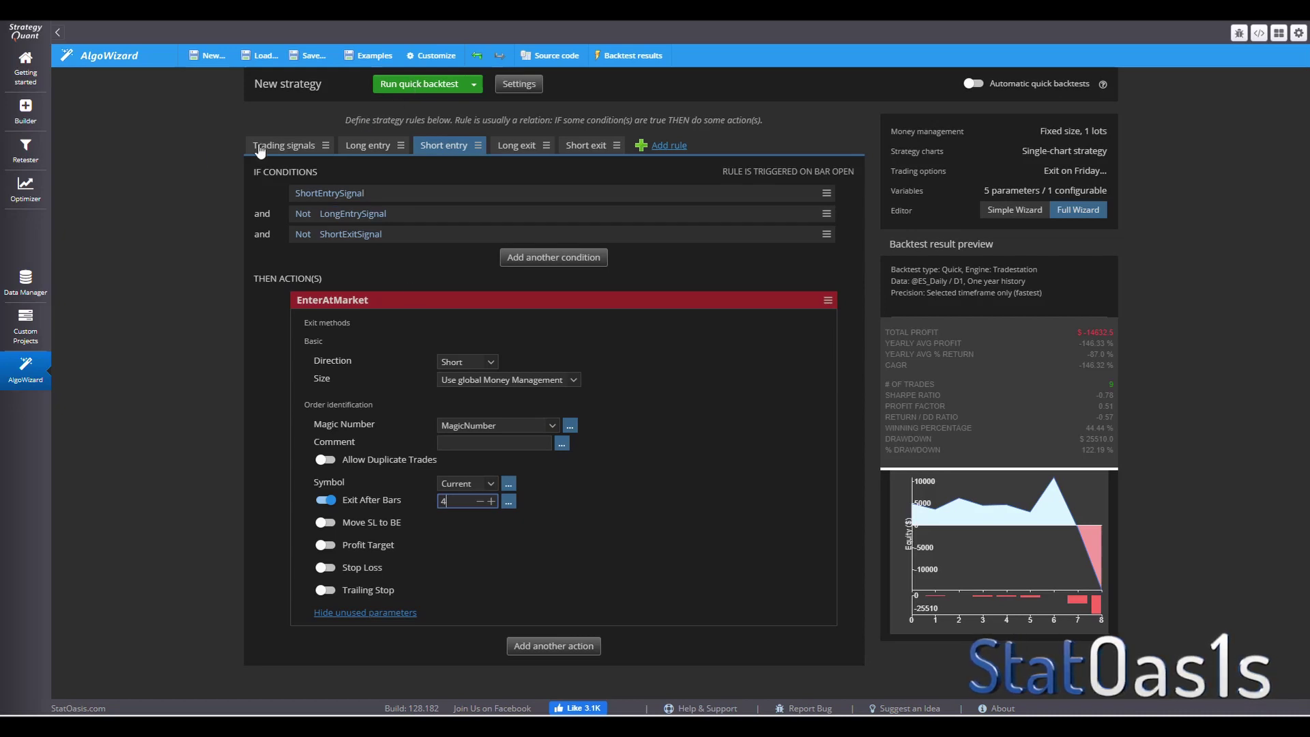
left_click(134, 175)
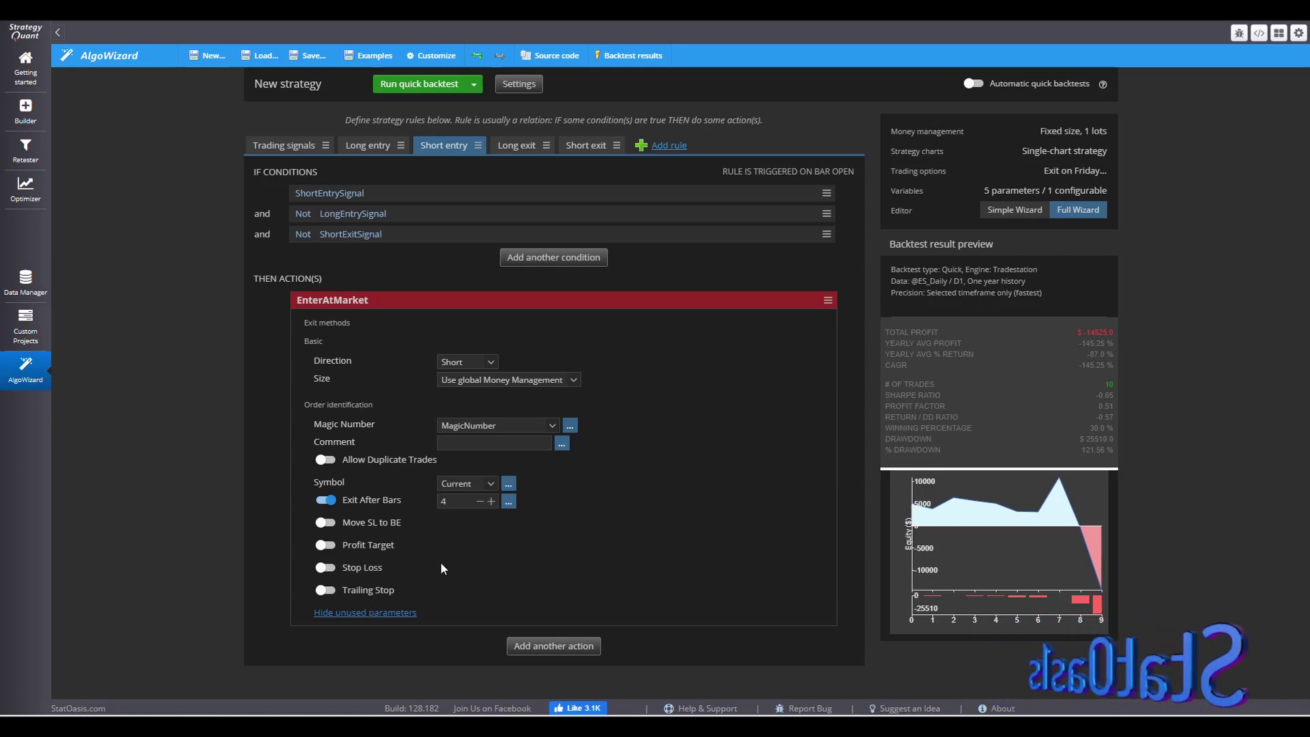
left_click(518, 147)
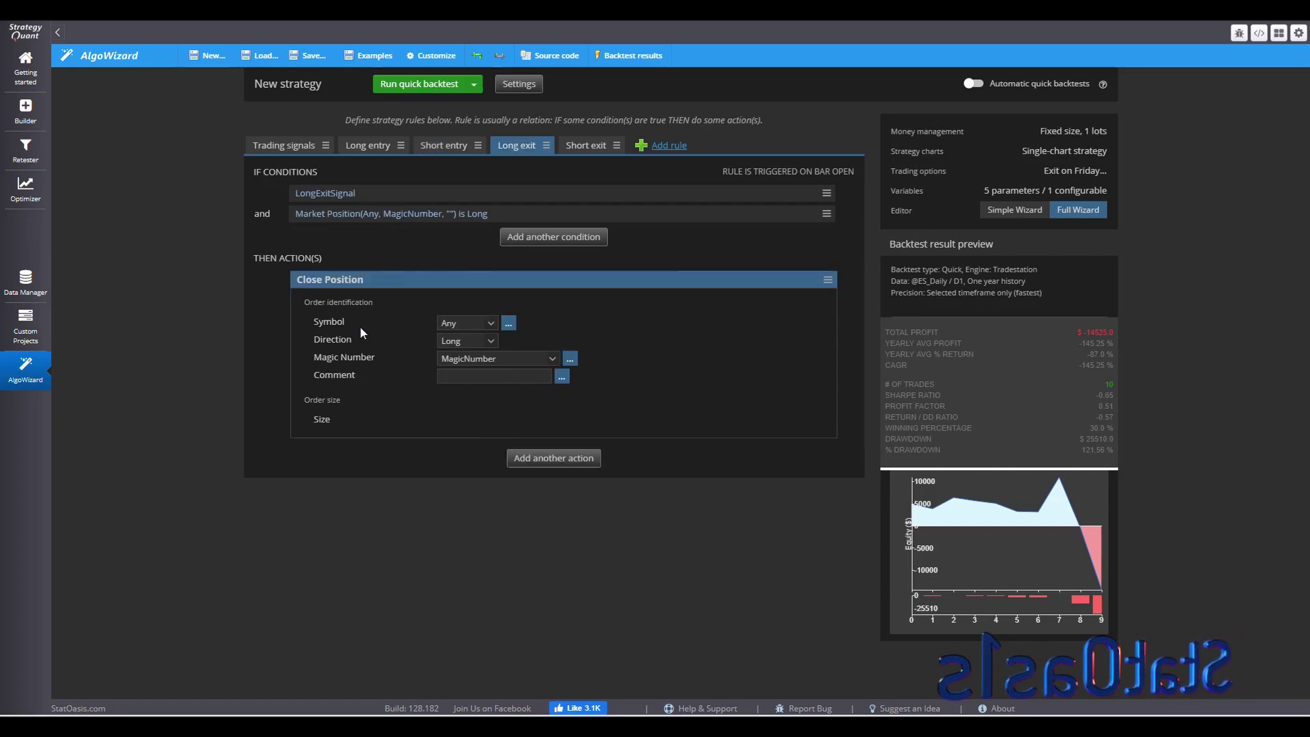
Switch the long exit's Close Position symbol from Any to Current
left_click(466, 323)
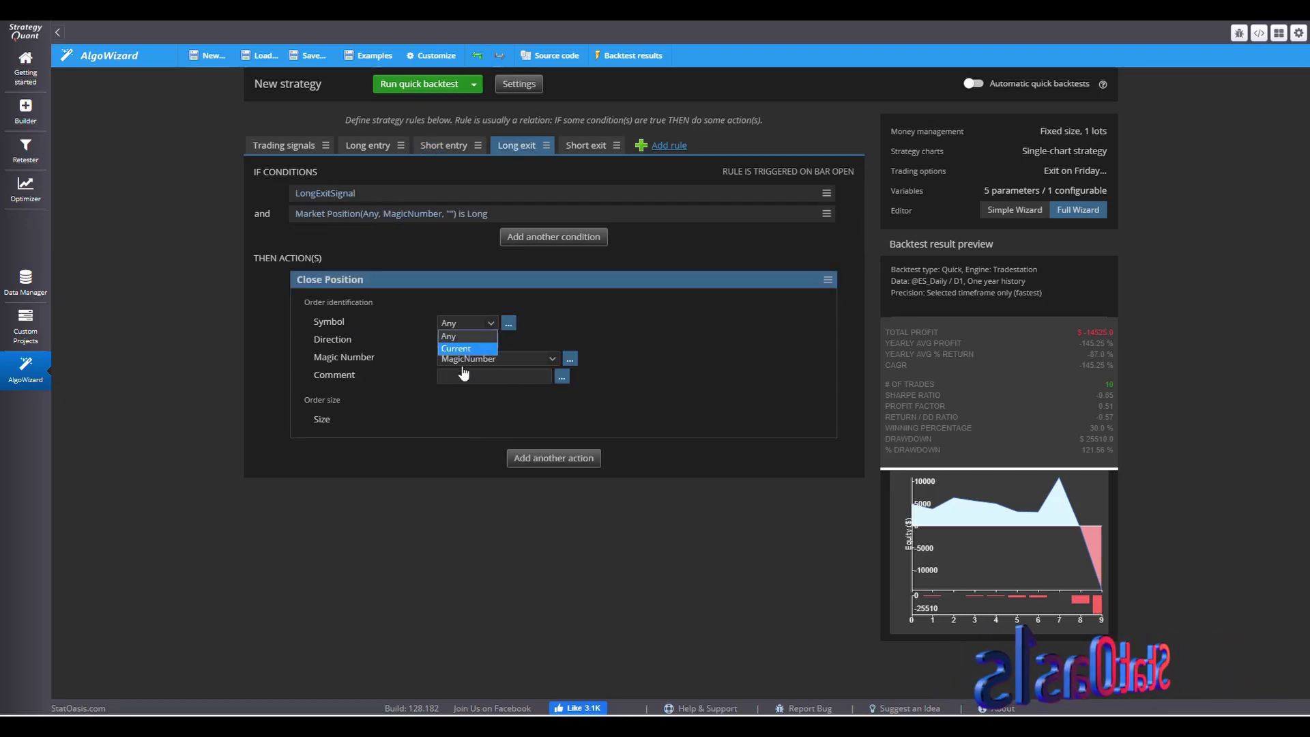
left_click(455, 348)
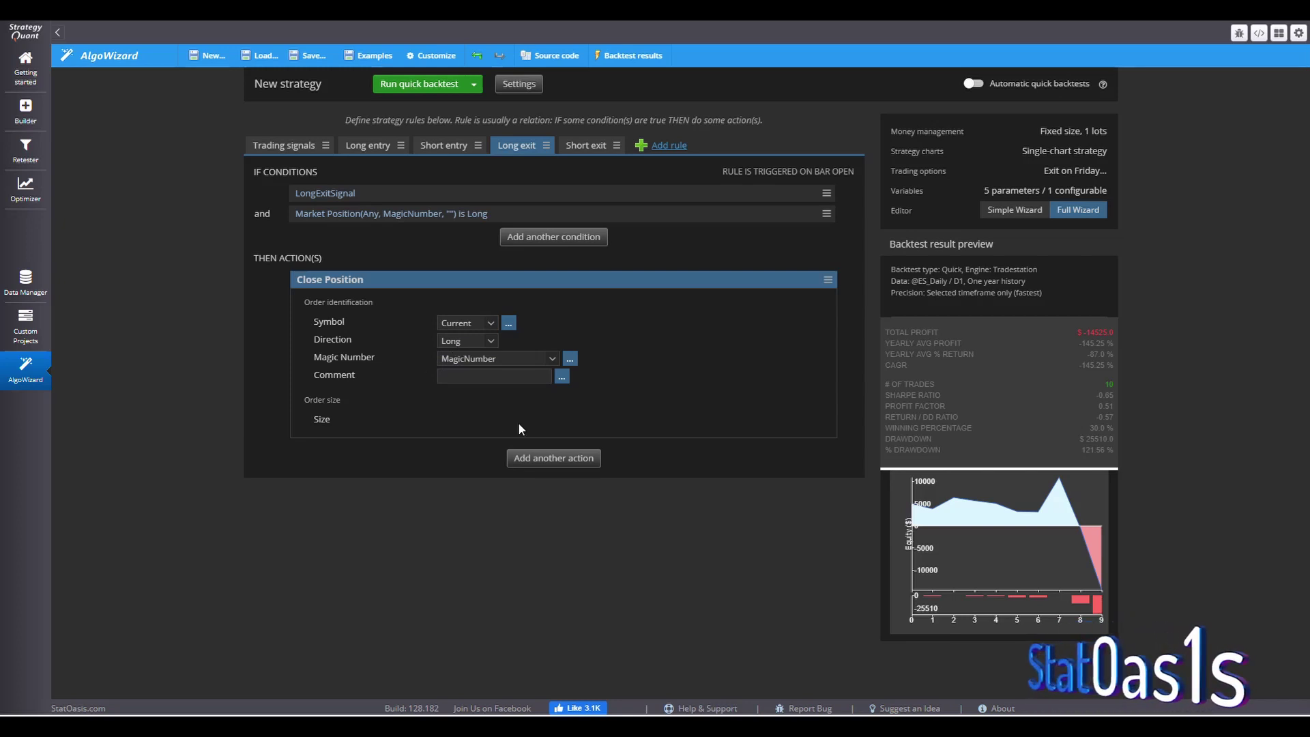
left_click(579, 146)
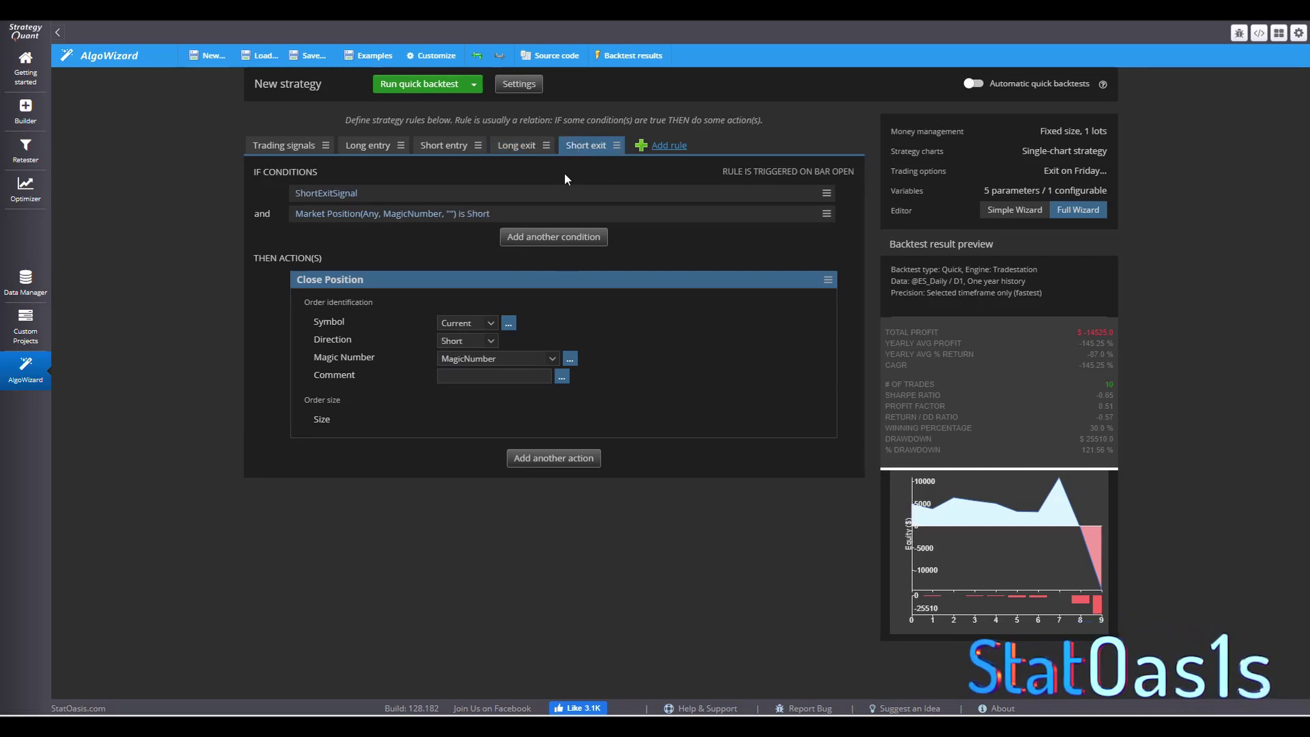